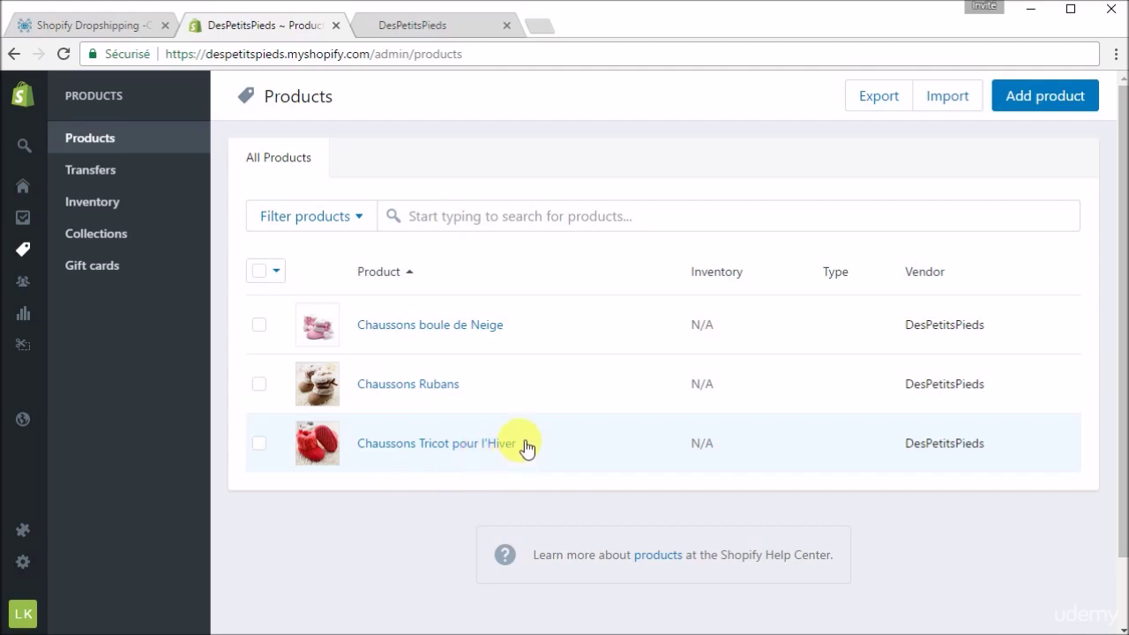
- Consult the "Tous les autres paramètres indispensables à configurer" node in the MindMup map, and examine the slideshow on the DesPetitsPieds storefront homepage
click(118, 28)
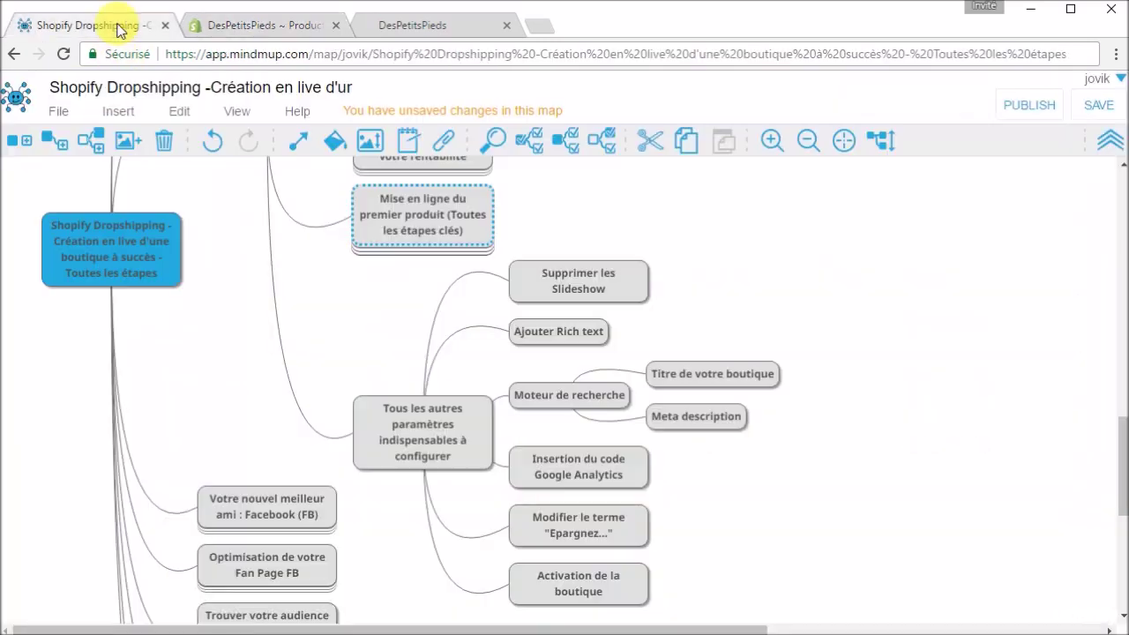
click(441, 449)
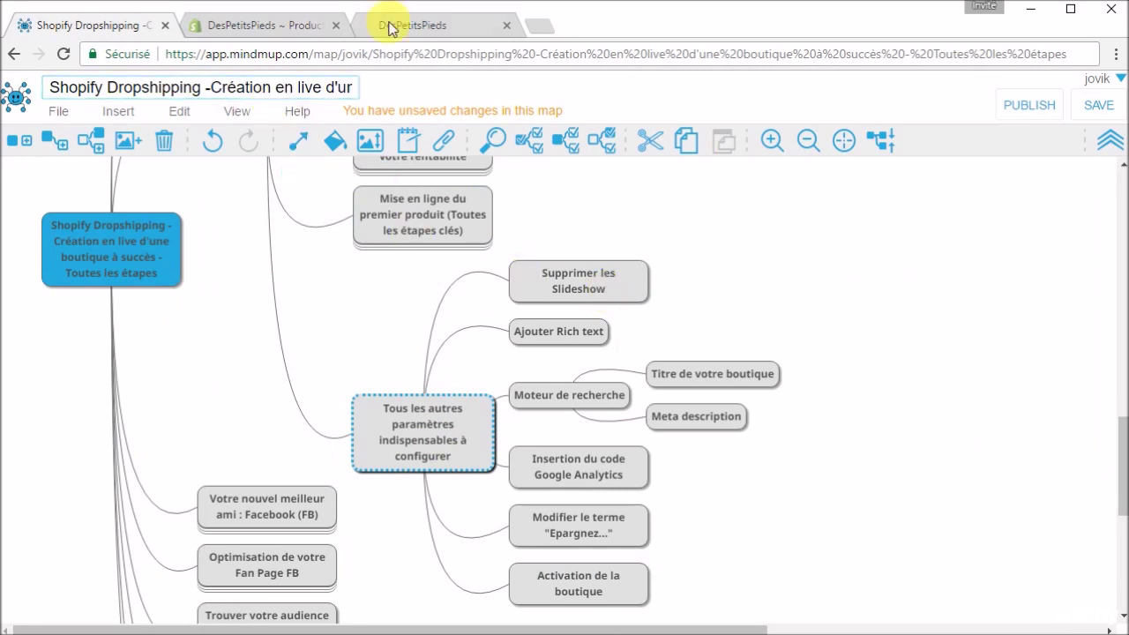
click(424, 29)
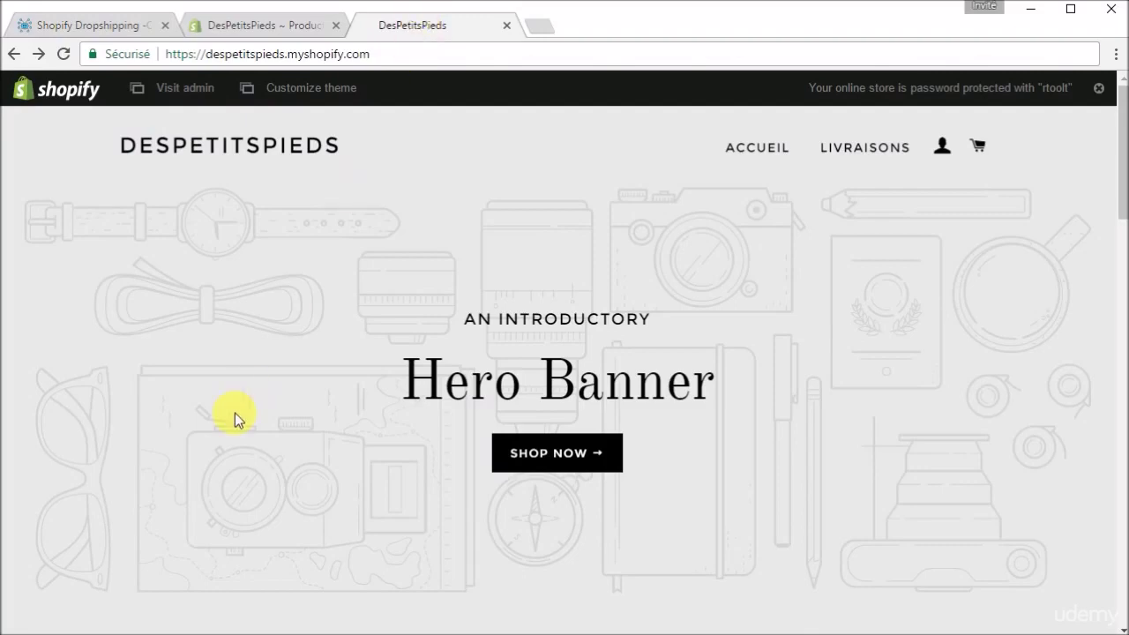
scroll(235, 418, down, 2)
scroll(235, 416, up, 2)
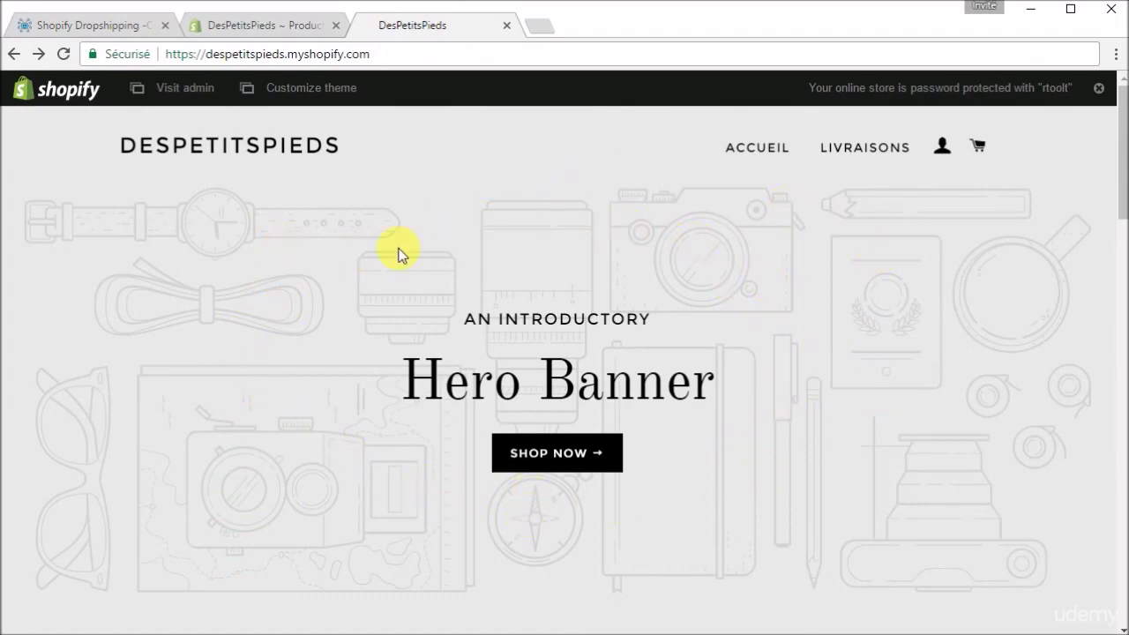
scroll(655, 570, down, 1)
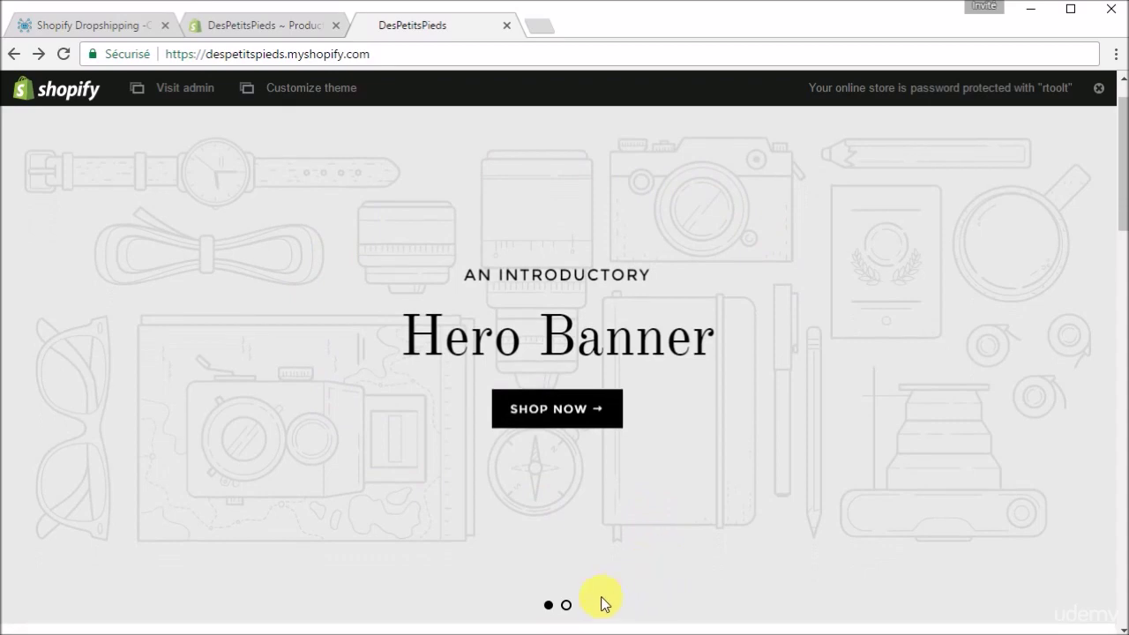
click(567, 606)
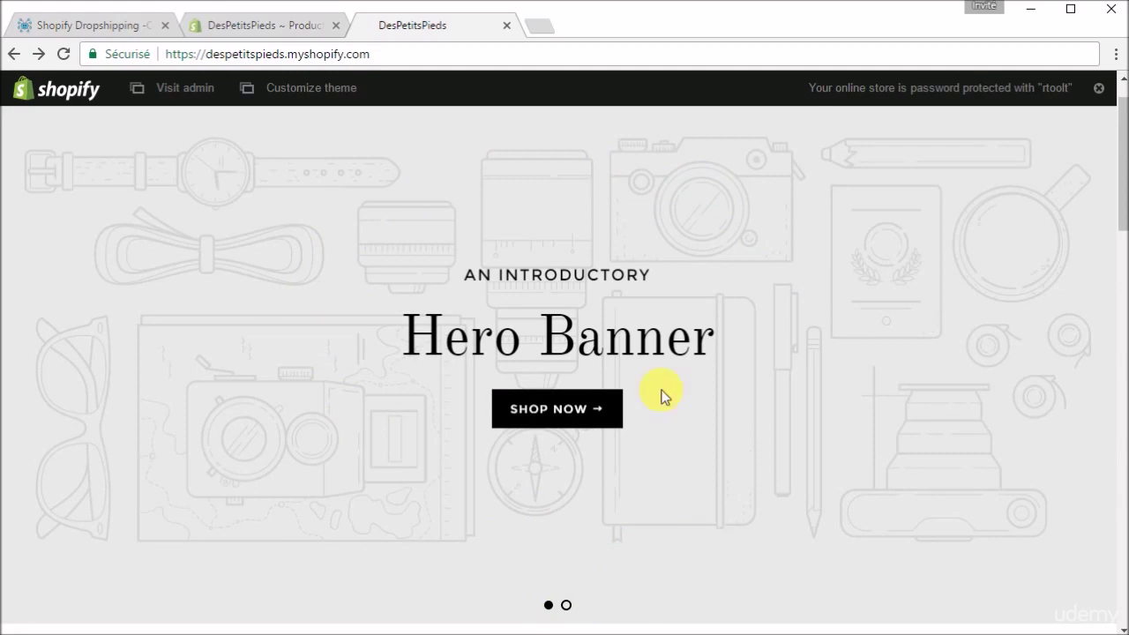
scroll(731, 307, up, 1)
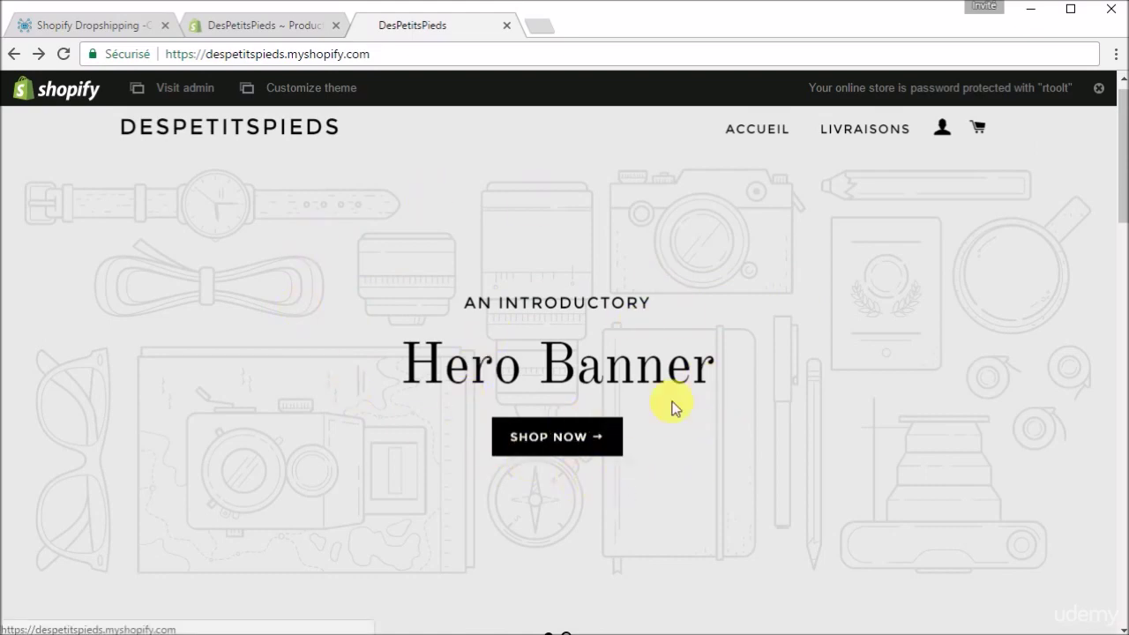
scroll(680, 403, down, 2)
scroll(679, 283, up, 2)
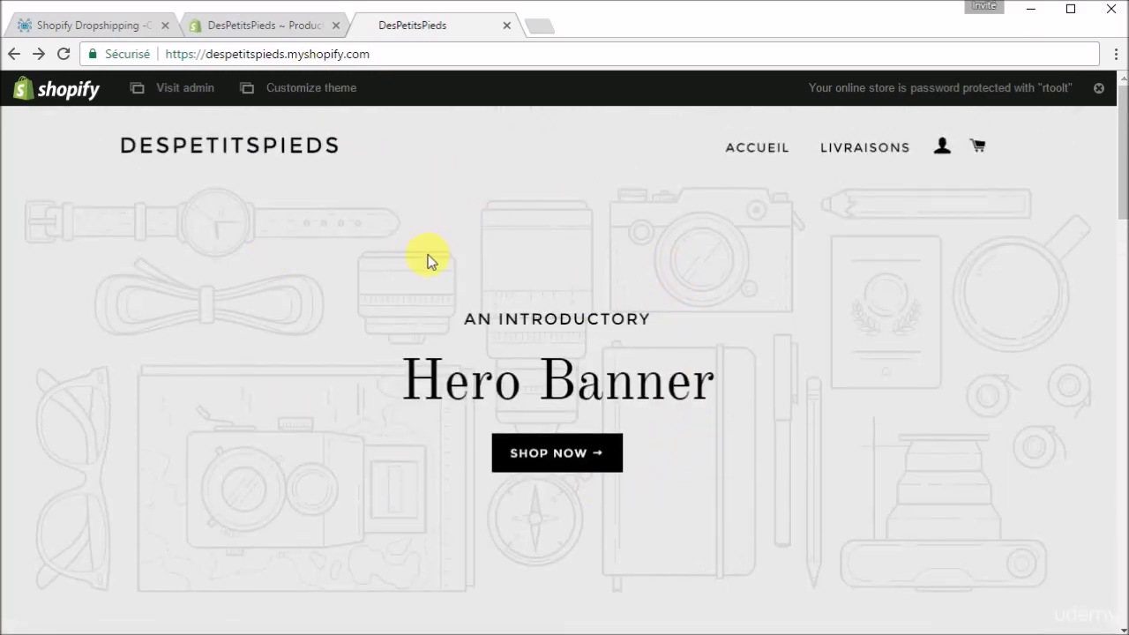
- Examine the storefront homepage from its slideshow to the "Nos Collections" section, and return to the MindMup map
scroll(432, 405, down, 8)
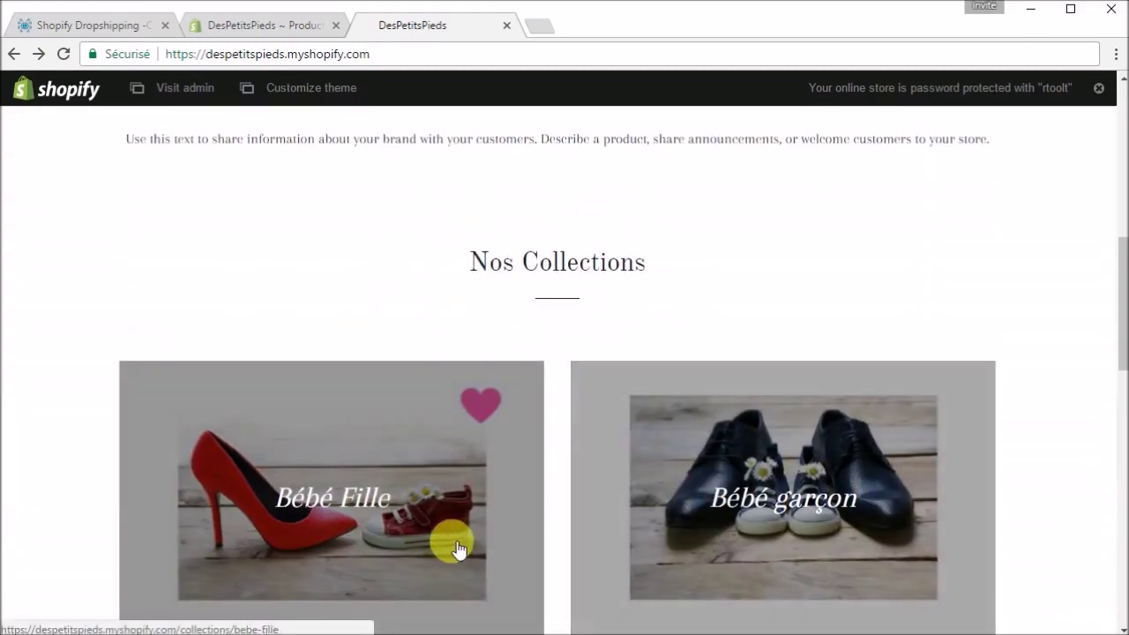
scroll(455, 545, down, 1)
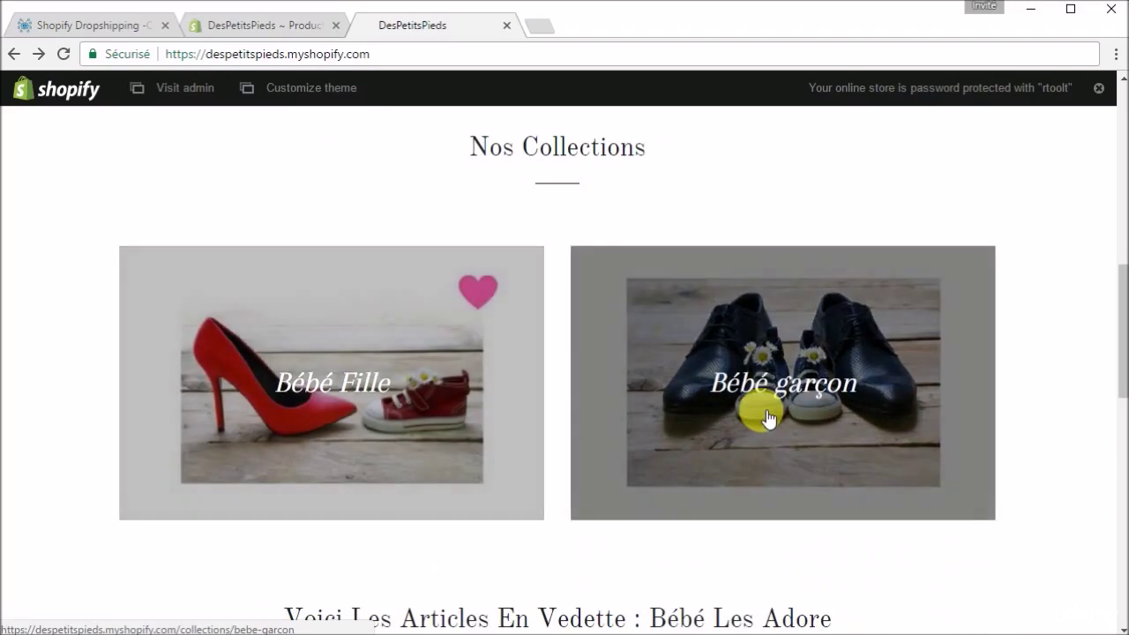
scroll(627, 430, up, 8)
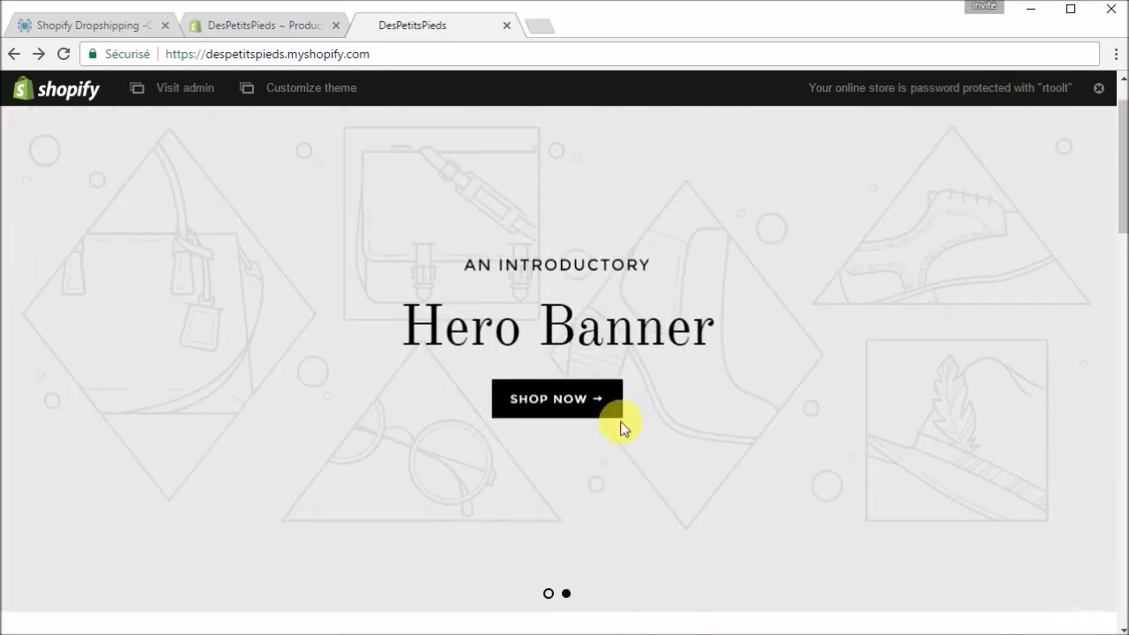
scroll(621, 427, up, 1)
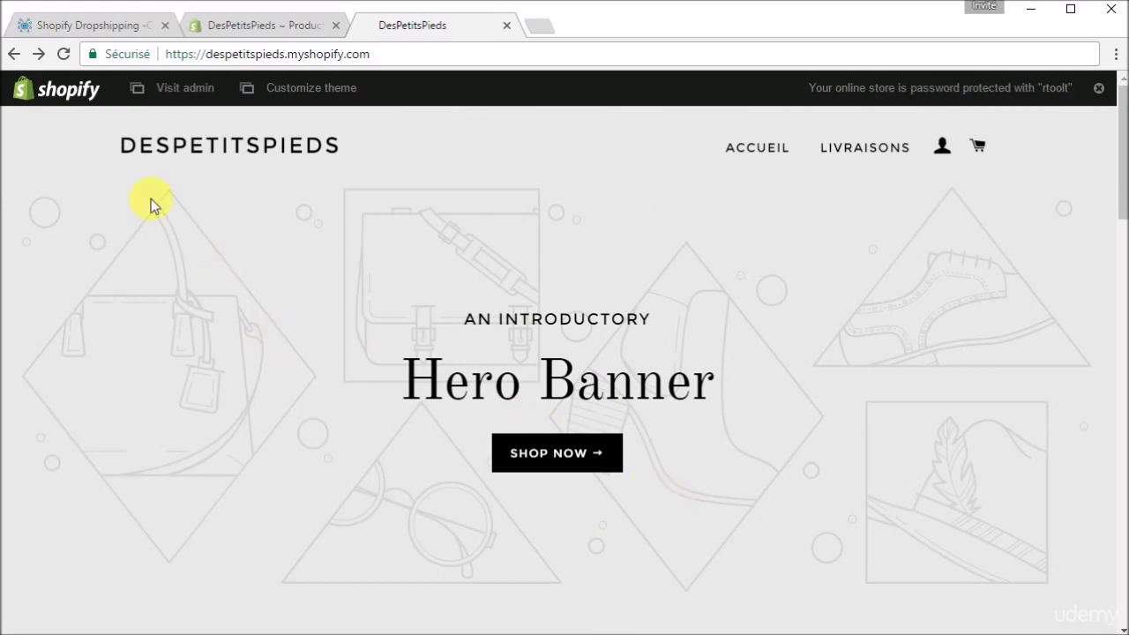
click(113, 25)
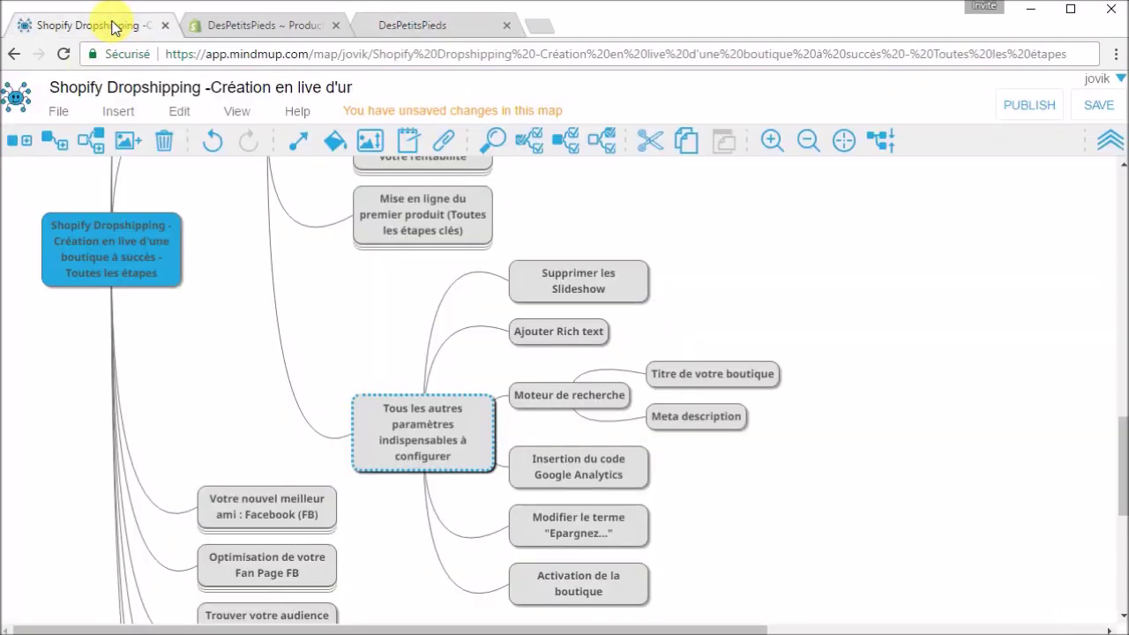
- Switch to the Shopify admin, open the online store's Brooklyn theme for customizing, and look over the homepage preview
click(297, 26)
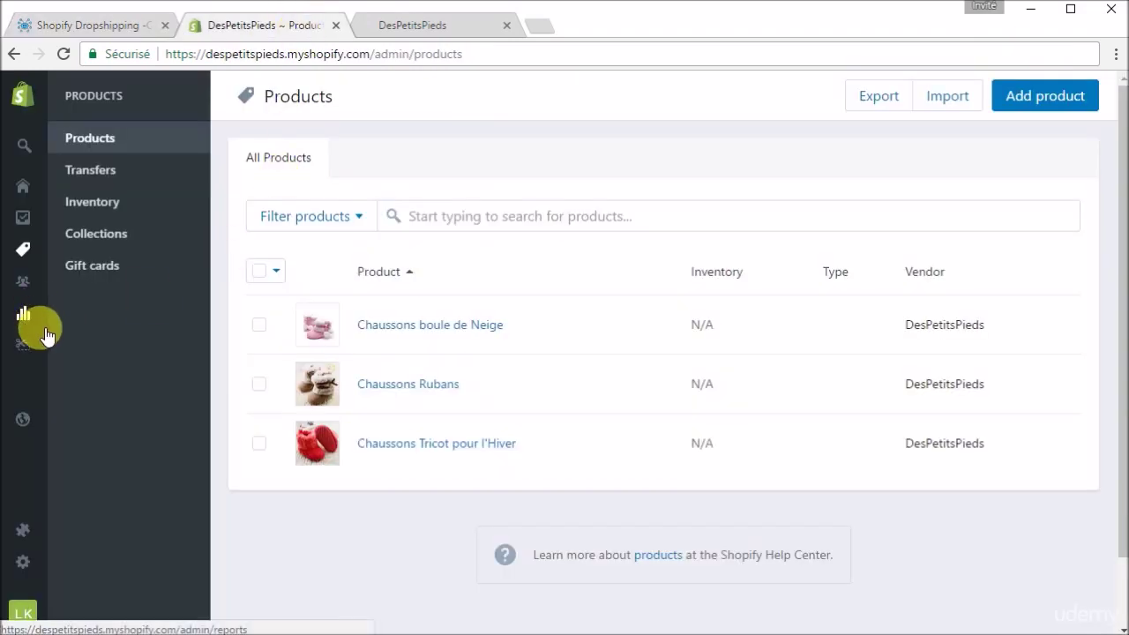
click(55, 422)
mouse_move(517, 322)
scroll(632, 361, down, 2)
click(710, 419)
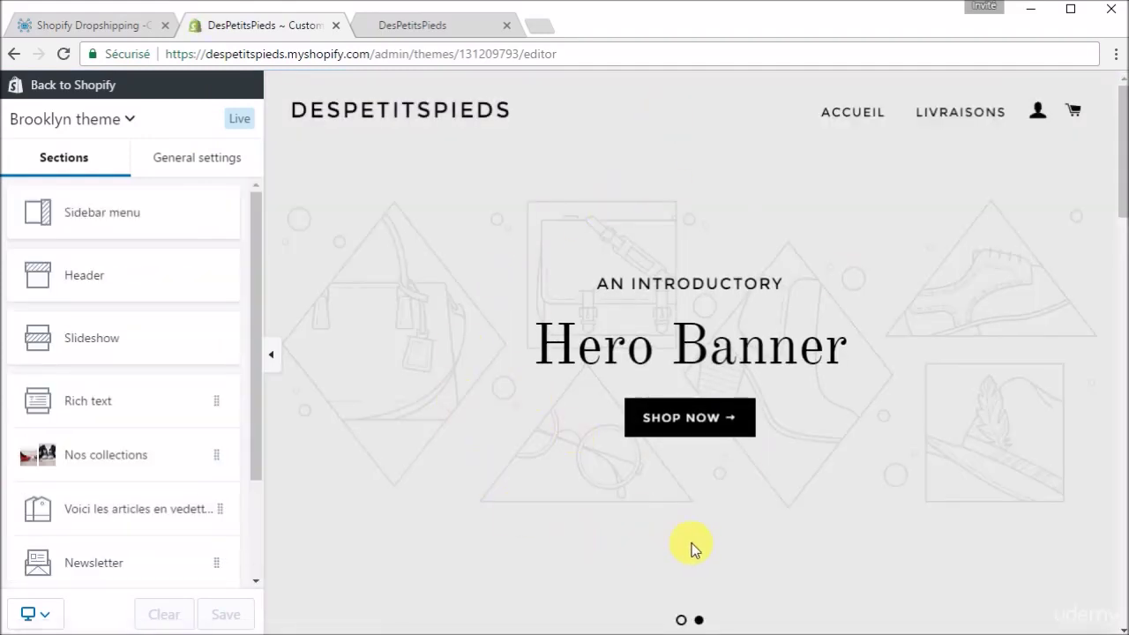
scroll(690, 548, down, 7)
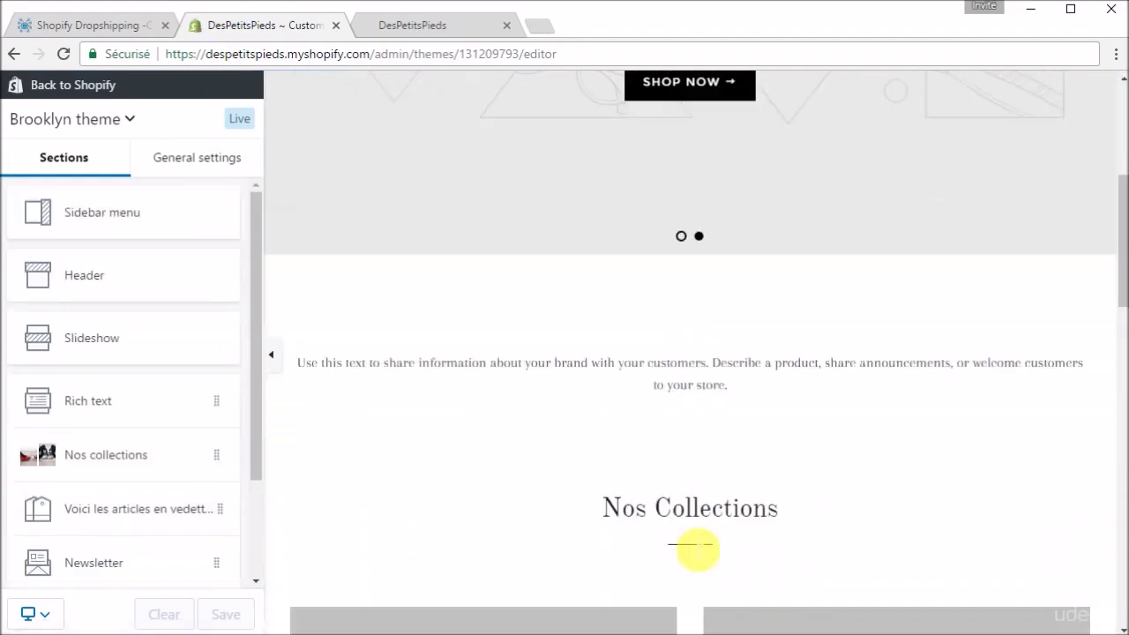
scroll(690, 547, up, 7)
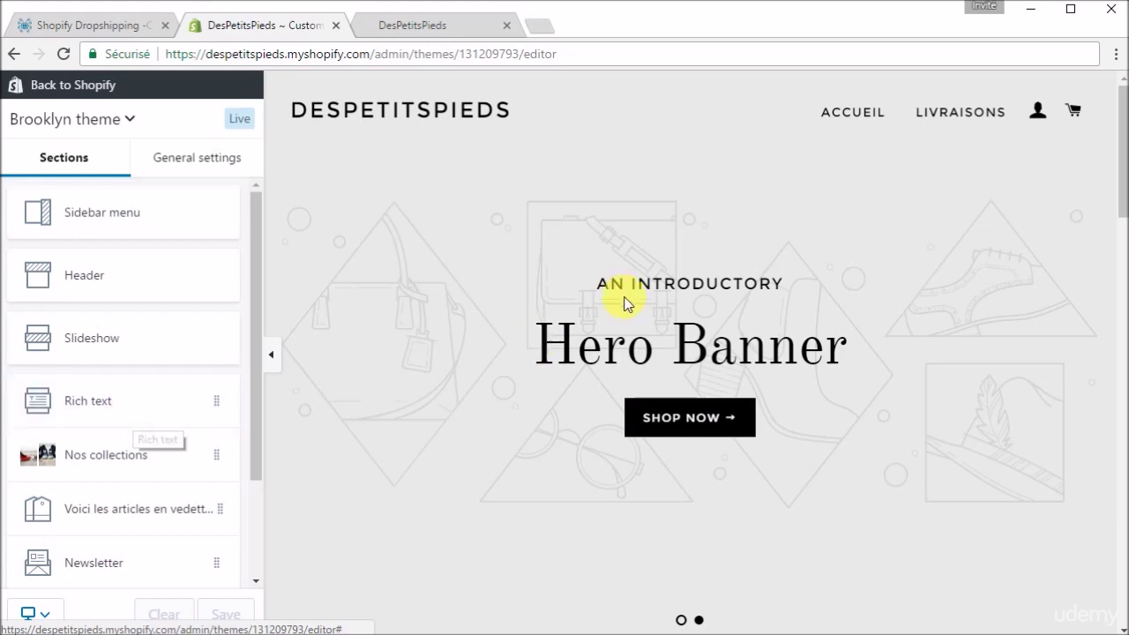
- Delete the first slide from the theme's Slideshow section
click(115, 347)
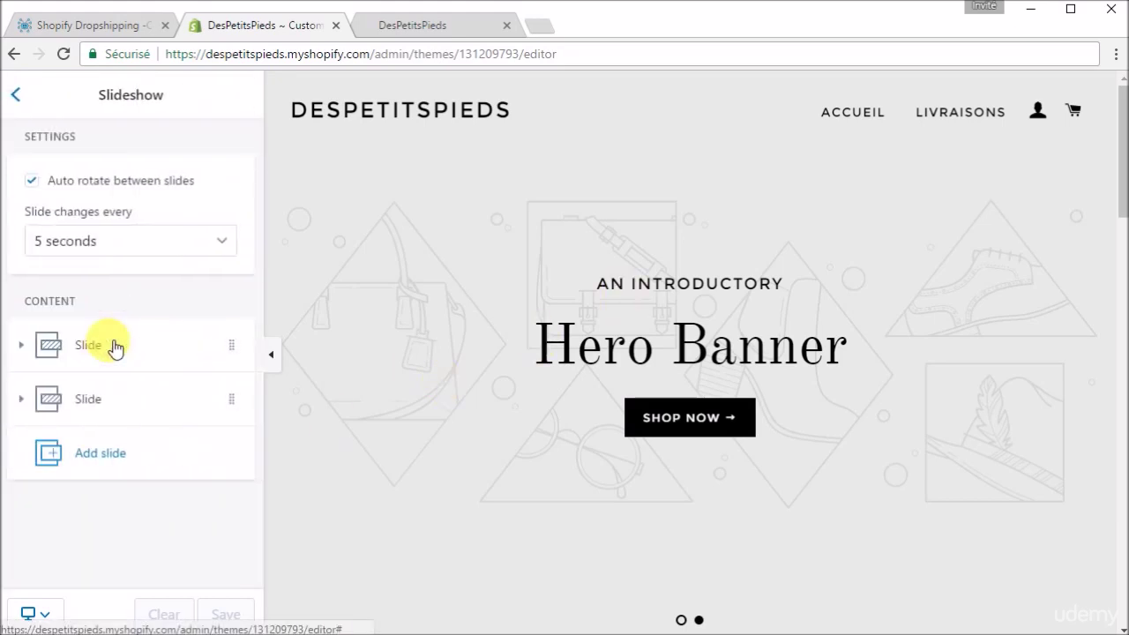
click(115, 348)
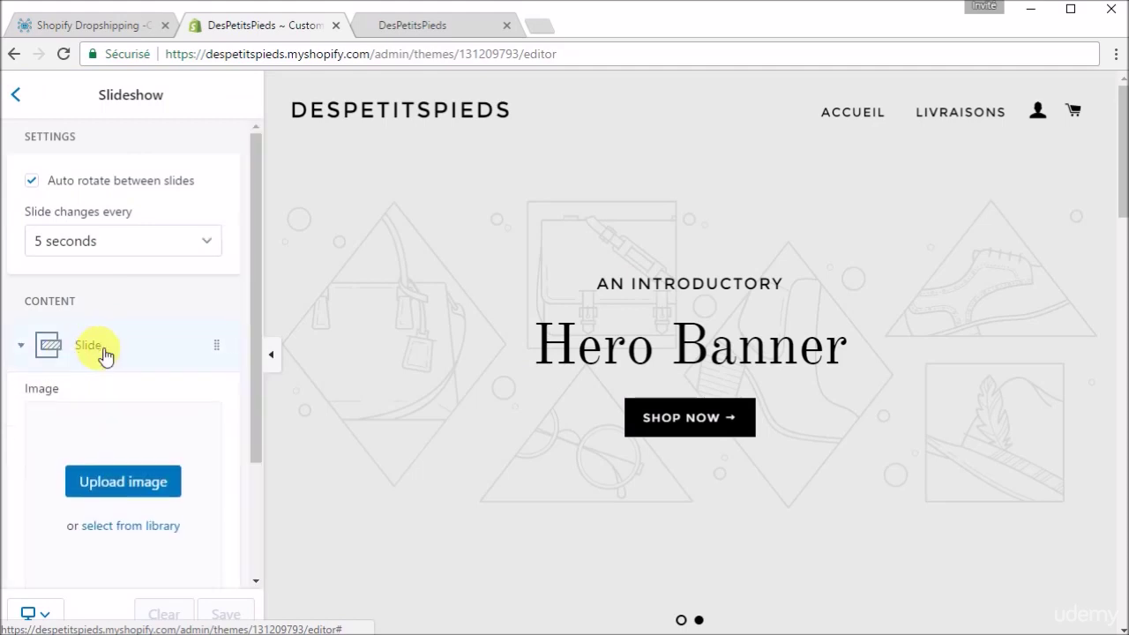
scroll(104, 354, down, 3)
scroll(97, 351, down, 5)
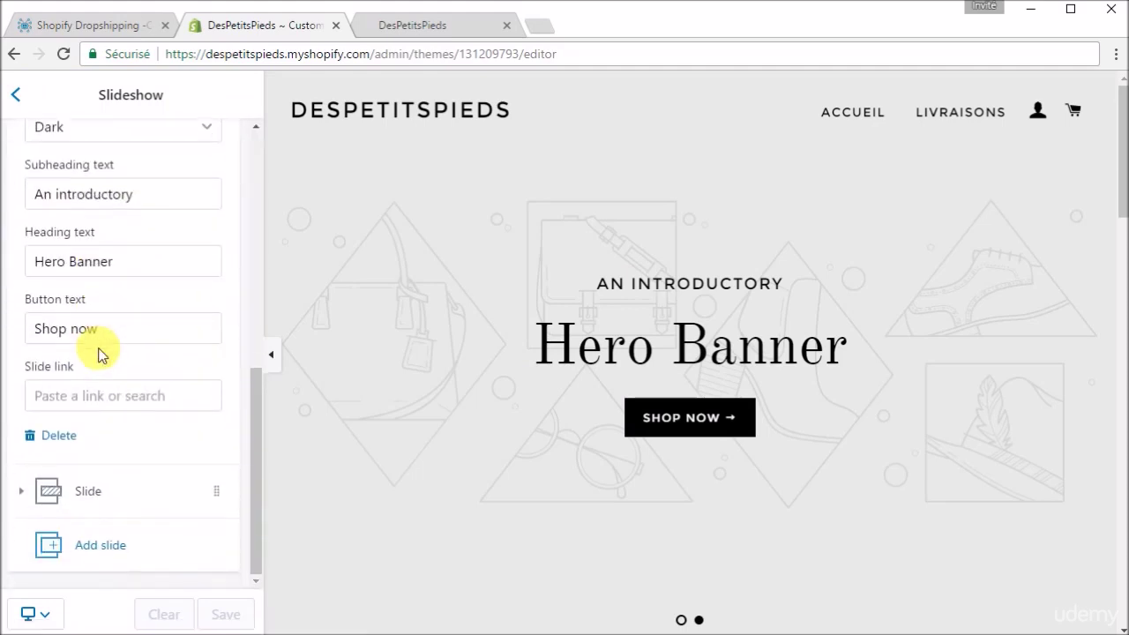
click(59, 436)
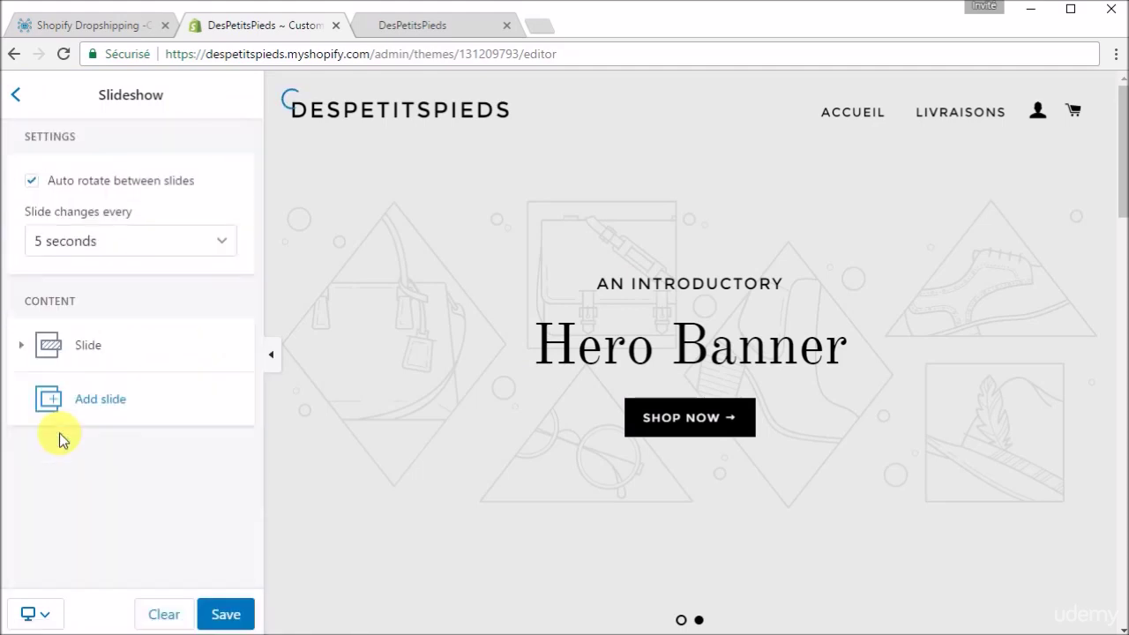
- Delete the remaining slide from the Slideshow section, save the theme changes and return to the section list
click(114, 348)
scroll(154, 476, down, 5)
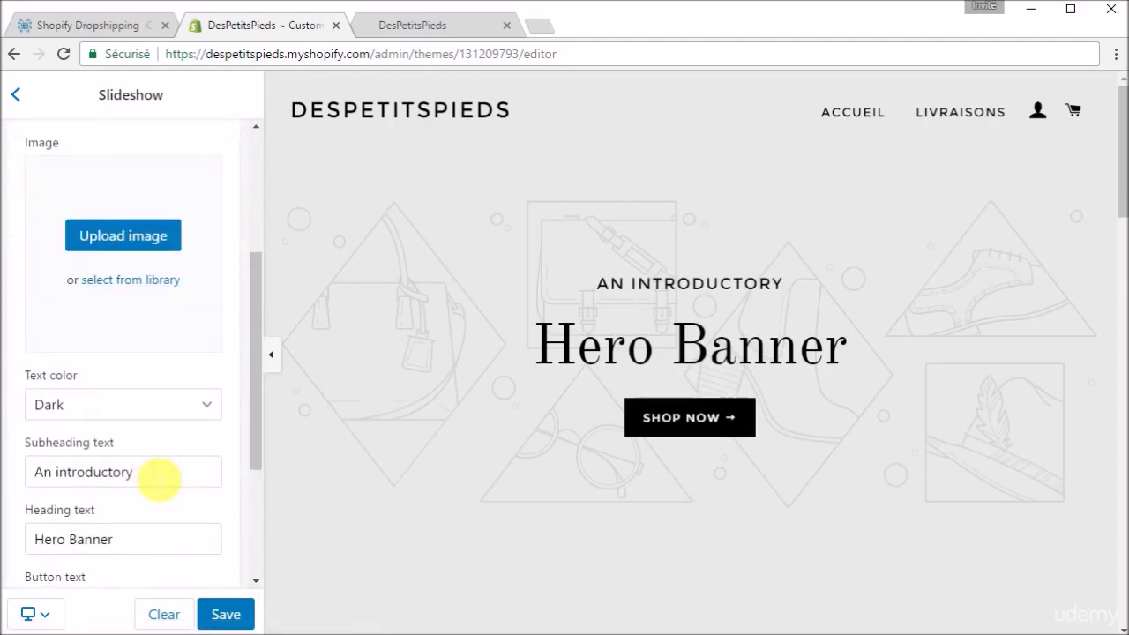
scroll(97, 547, down, 2)
click(64, 518)
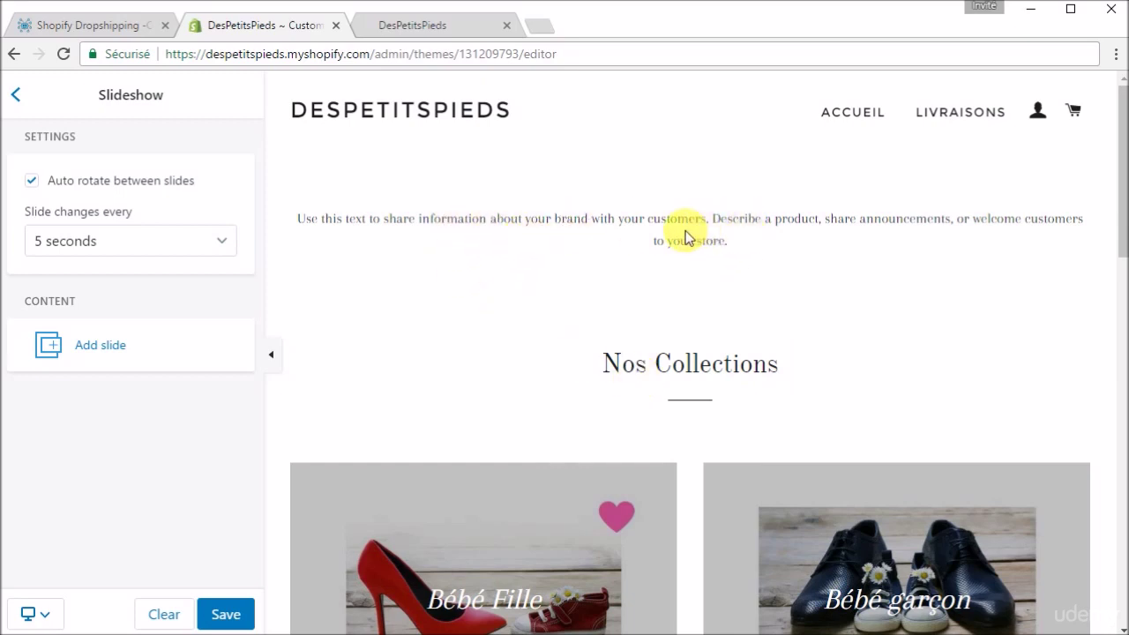
click(242, 621)
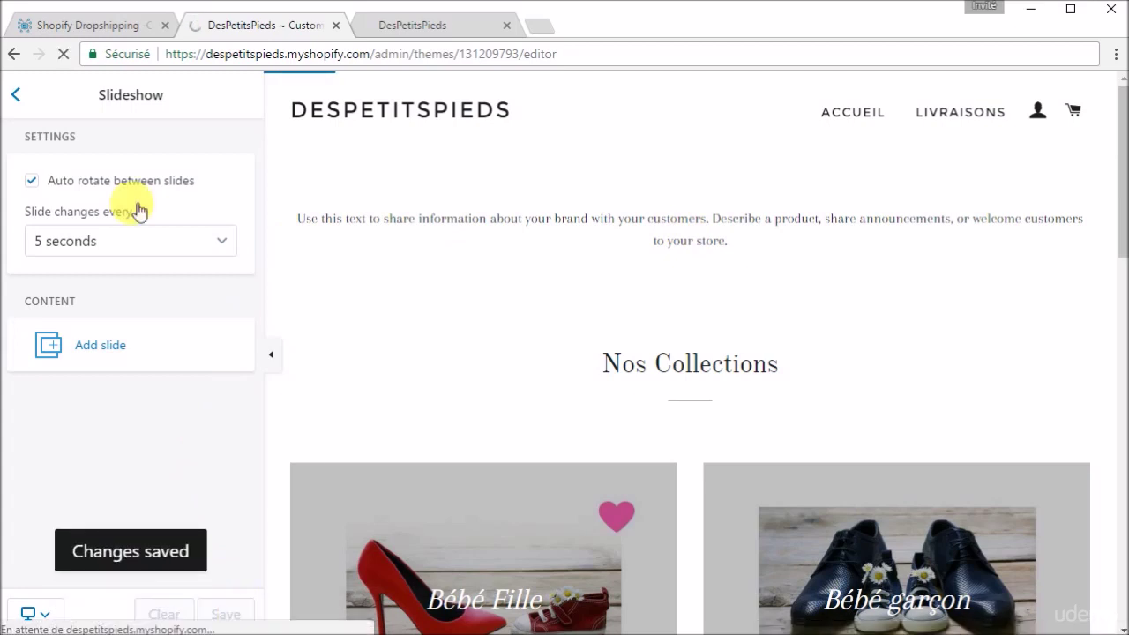
click(19, 97)
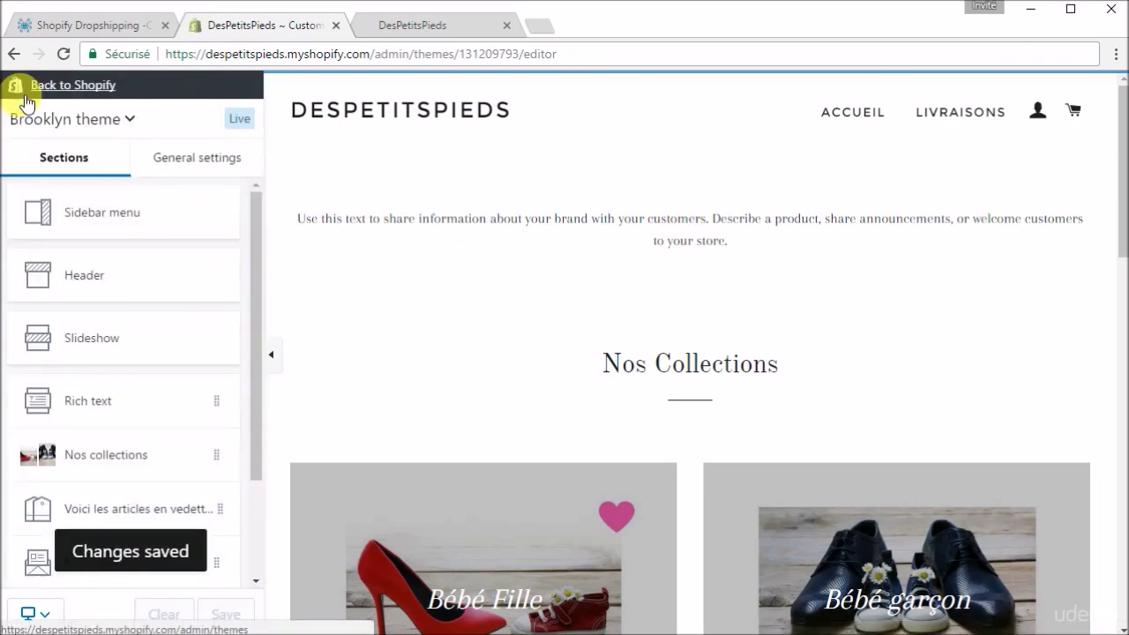
- Expand the content block of the Rich text section and clear its placeholder text
scroll(141, 365, down, 2)
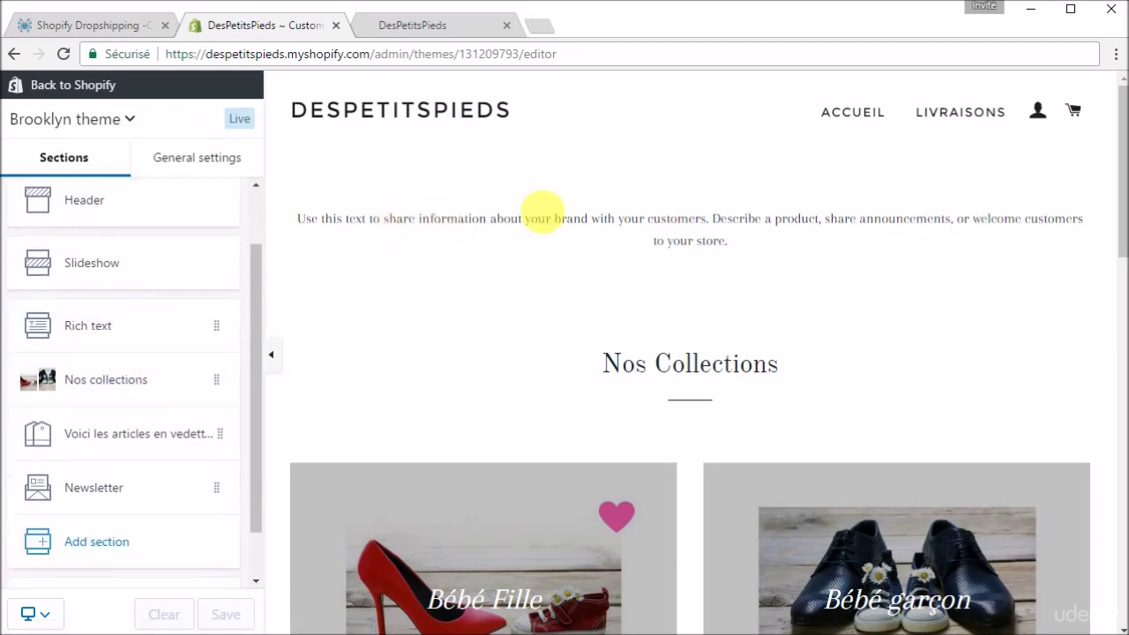
click(103, 343)
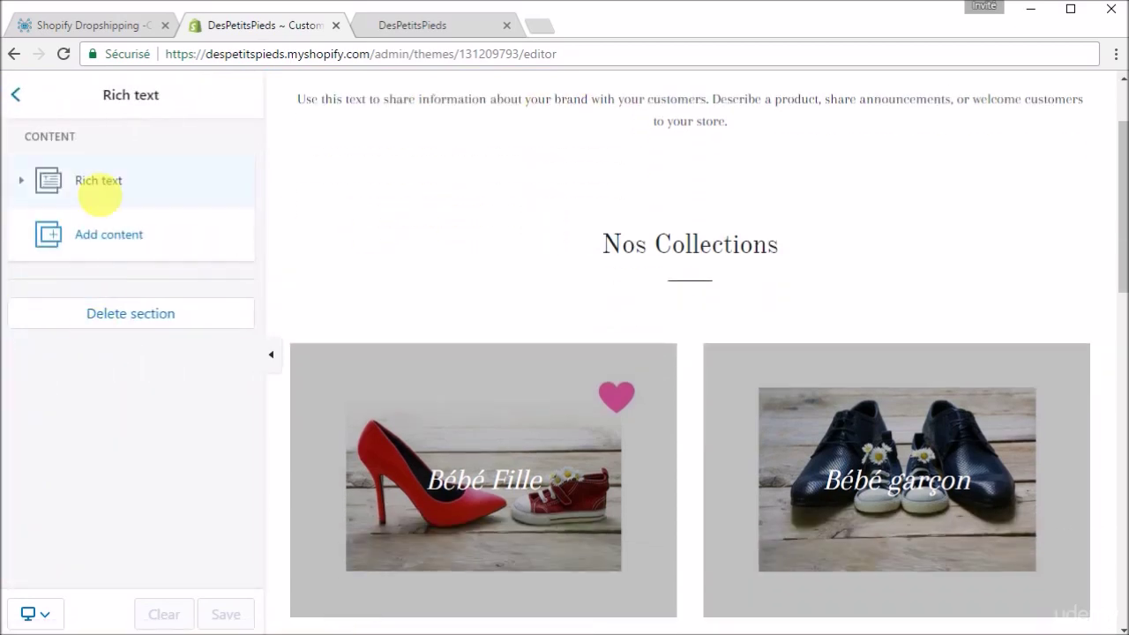
click(109, 178)
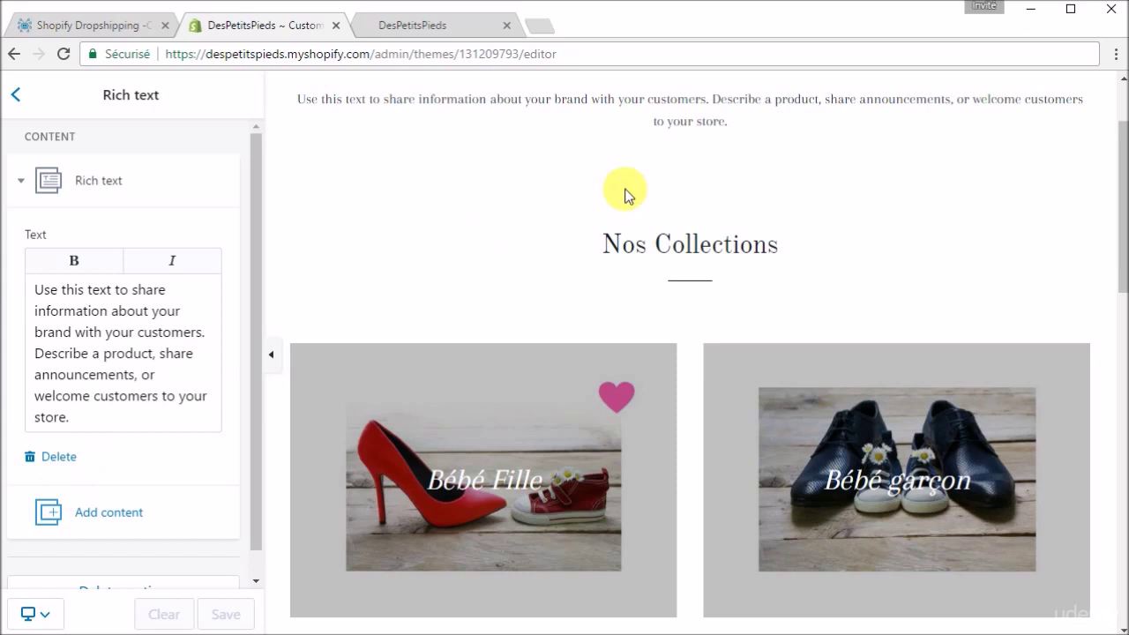
scroll(624, 192, up, 1)
triple_click(94, 361)
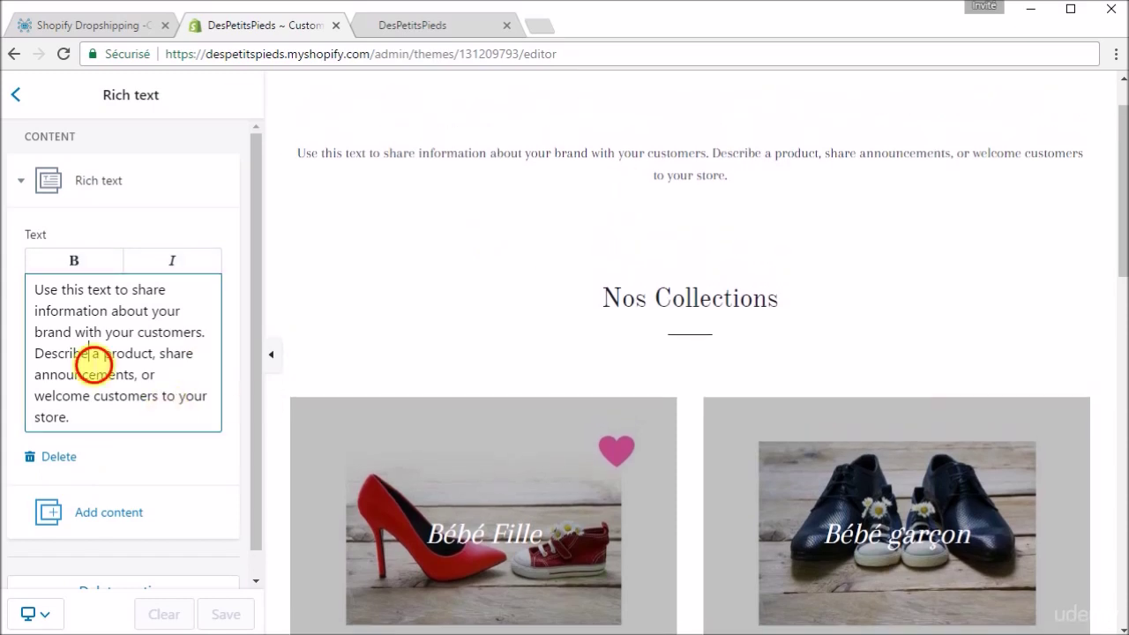
key(BackSpace)
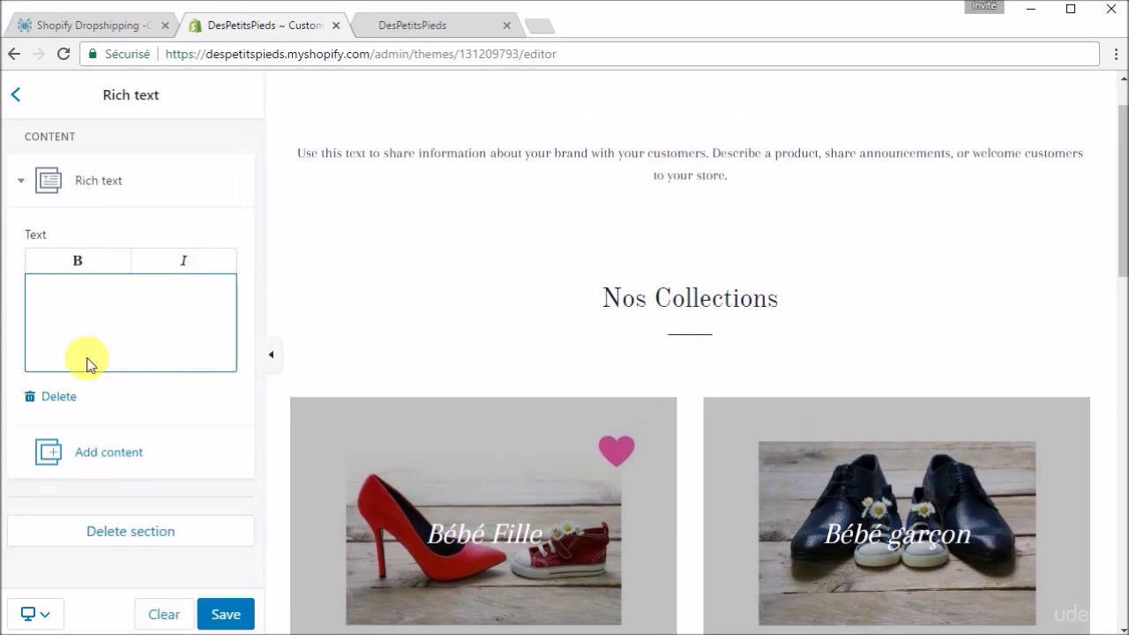
- Enter "Bienvenue sur la boutique DesPetitsPieds.com" as the first line of the Rich text block
text(Bienvenue su)
key(BackSpace)
text(ur LL)
key(BackSpace)
text(la boutique )
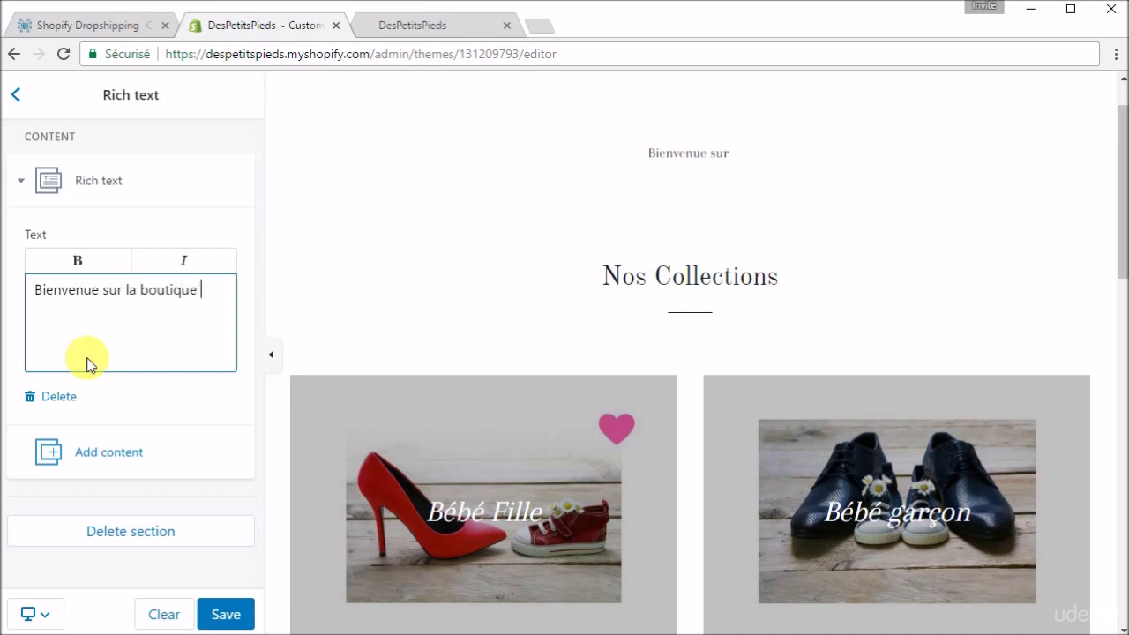
text(Des)
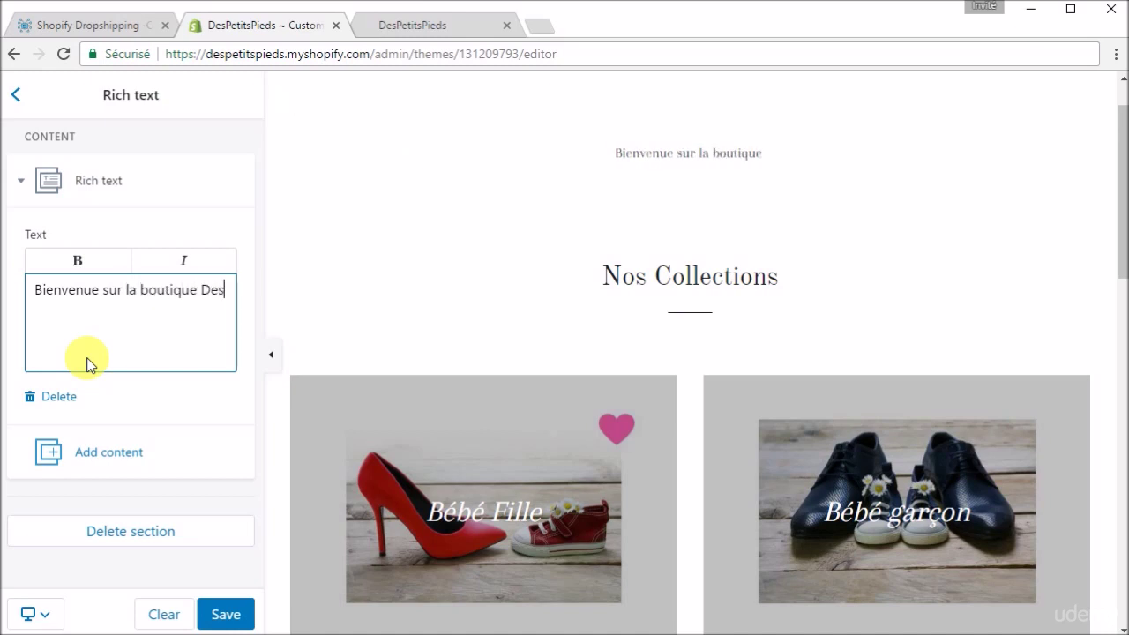
text(PetitsPieds.com)
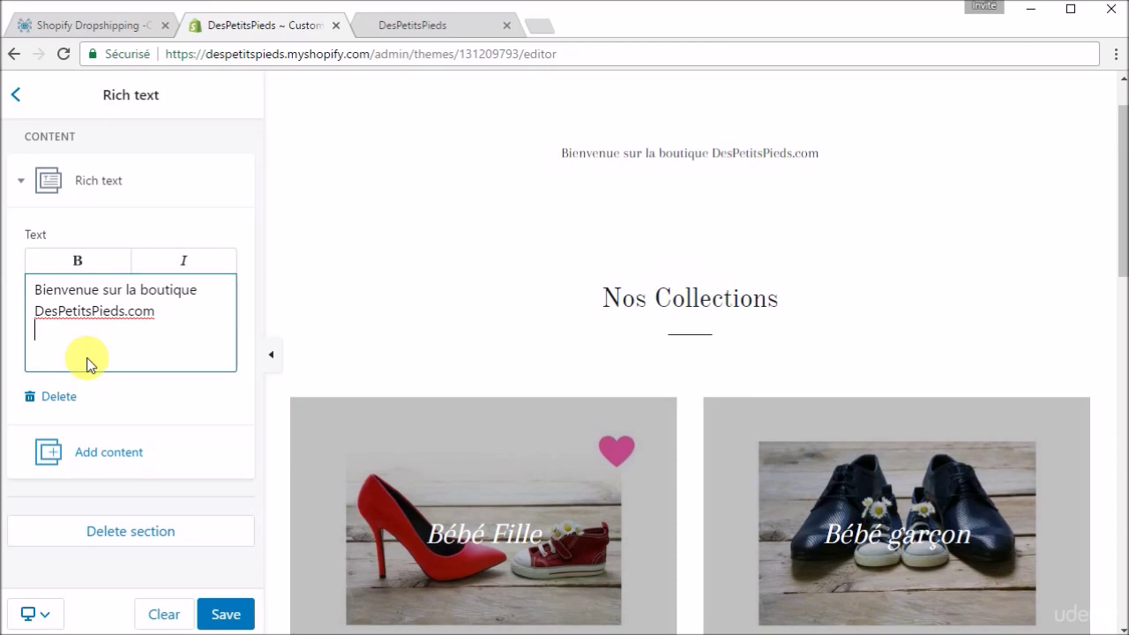
- Add a second line to the Rich text block: "Nous vous proposons nos dernières collections de chaussons pour bébé."
text(Nous vous proposons )
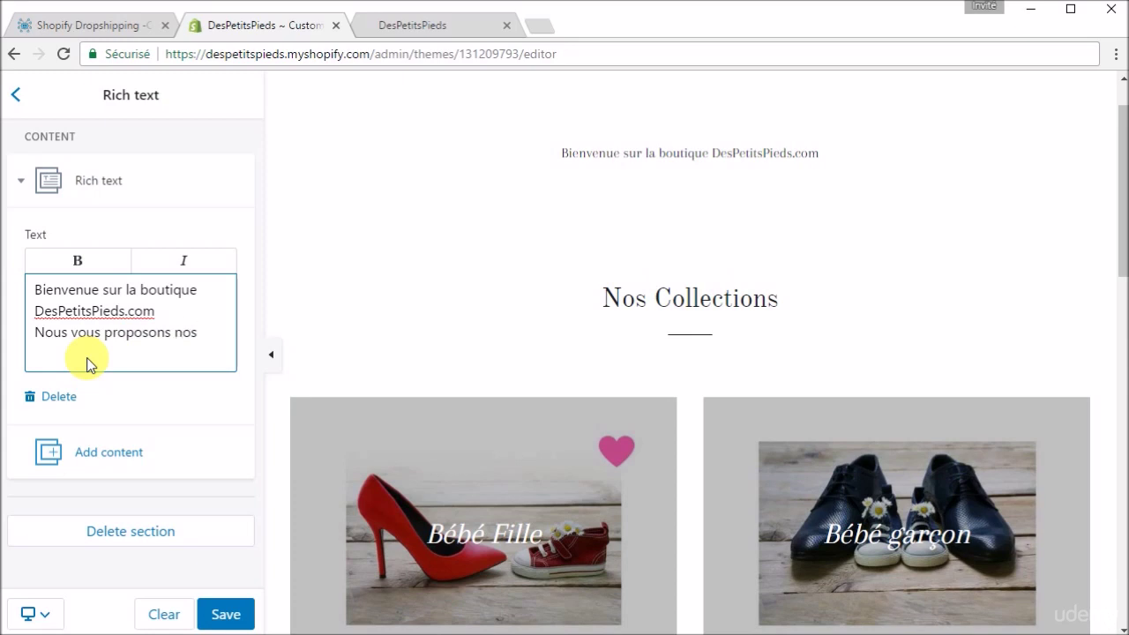
text(nos dernières collections de ch)
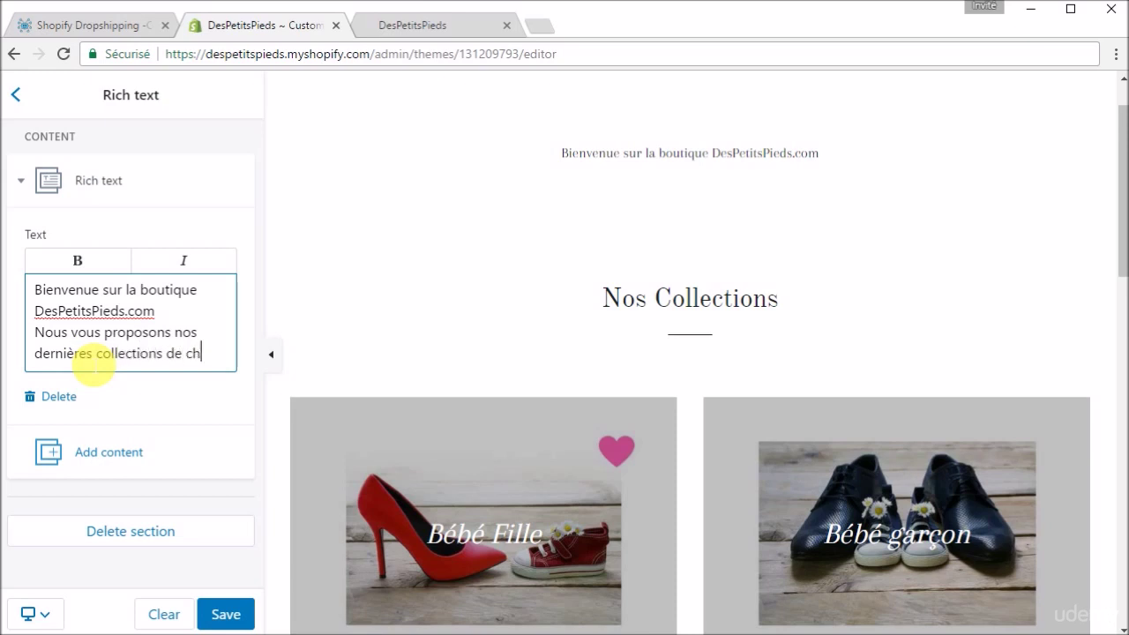
text(sons pour bébé.)
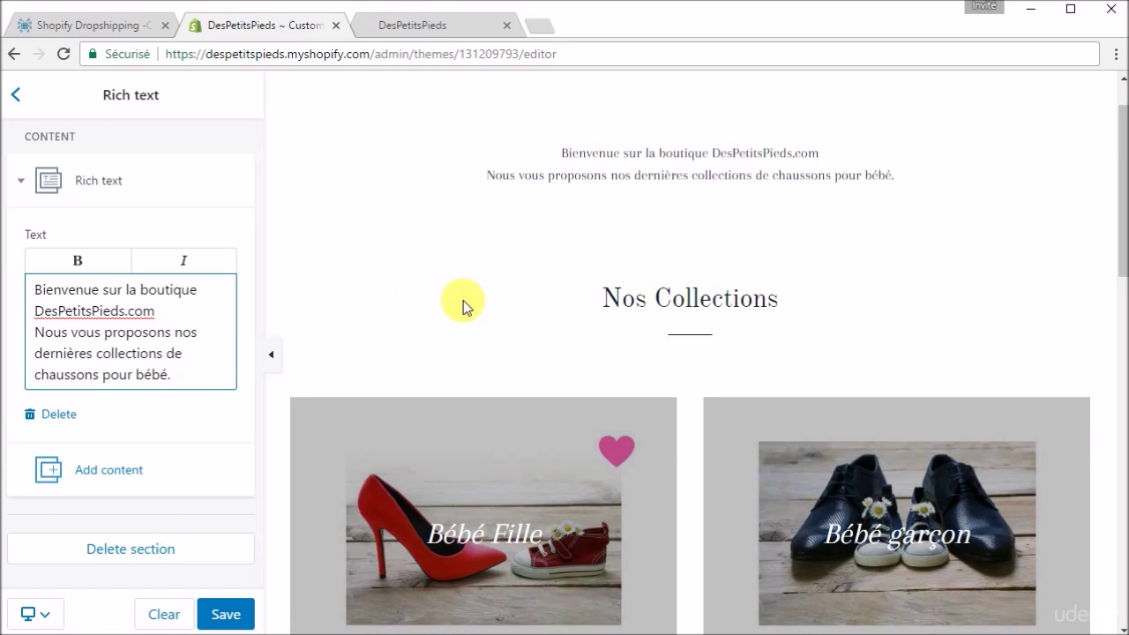
- Check the homepage preview with the welcome message, then save the theme changes and return to the section list
scroll(462, 303, down, 2)
scroll(612, 143, up, 2)
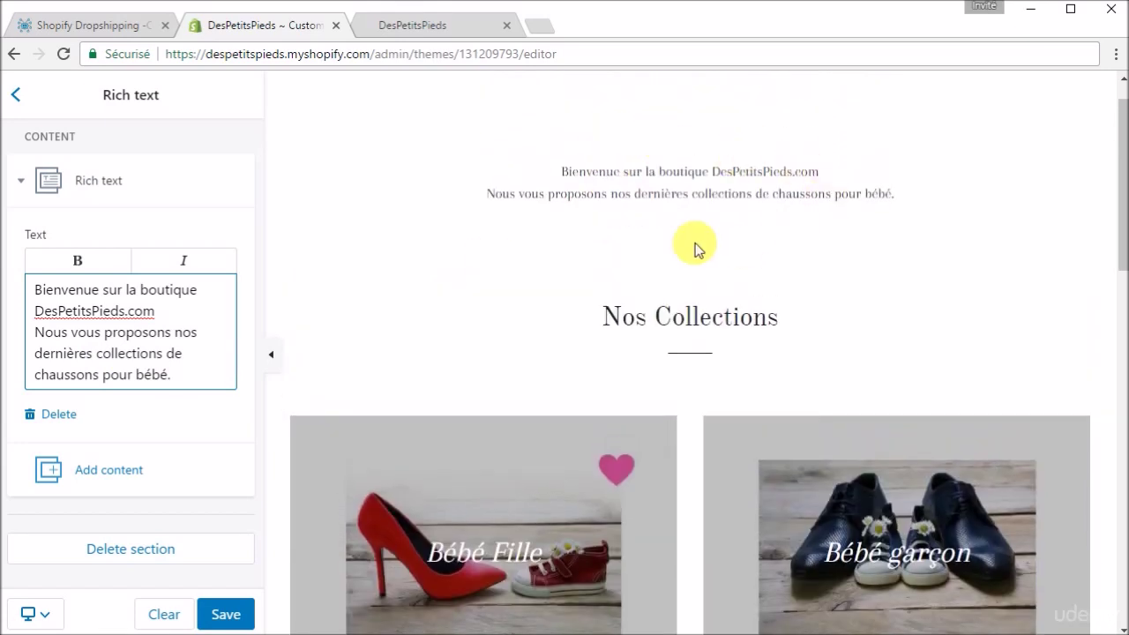
scroll(670, 403, down, 3)
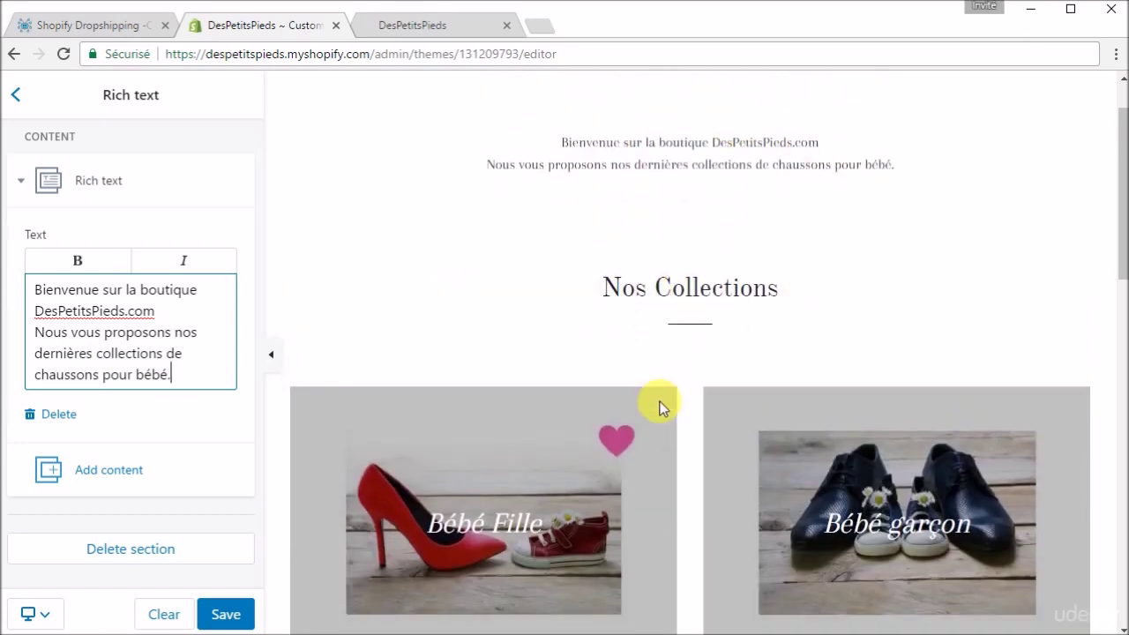
scroll(646, 529, down, 5)
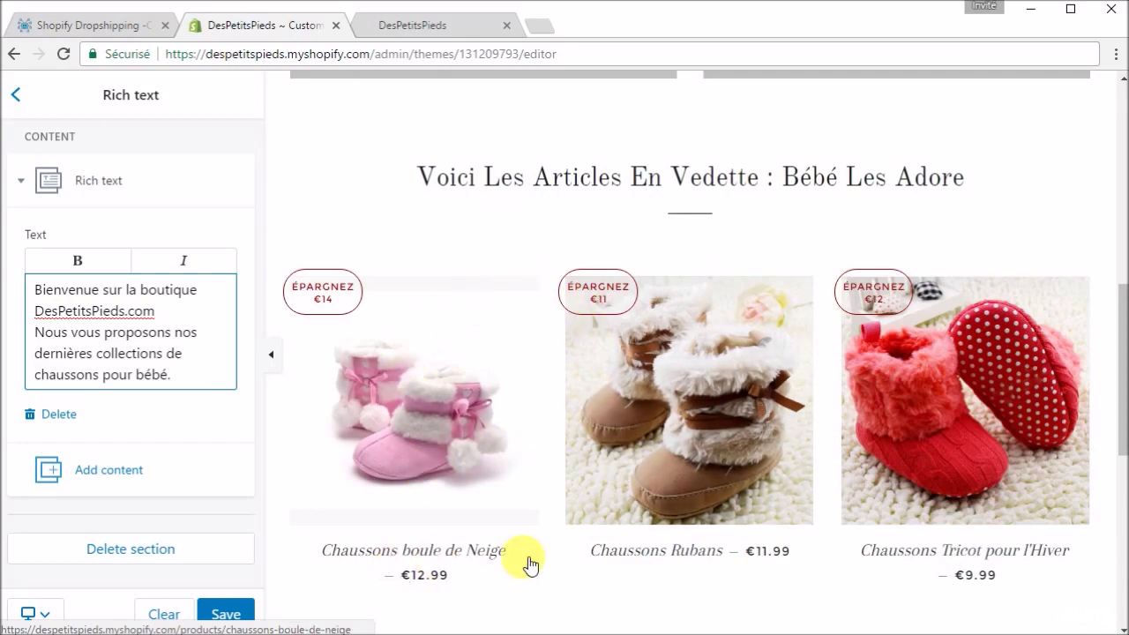
scroll(665, 566, down, 3)
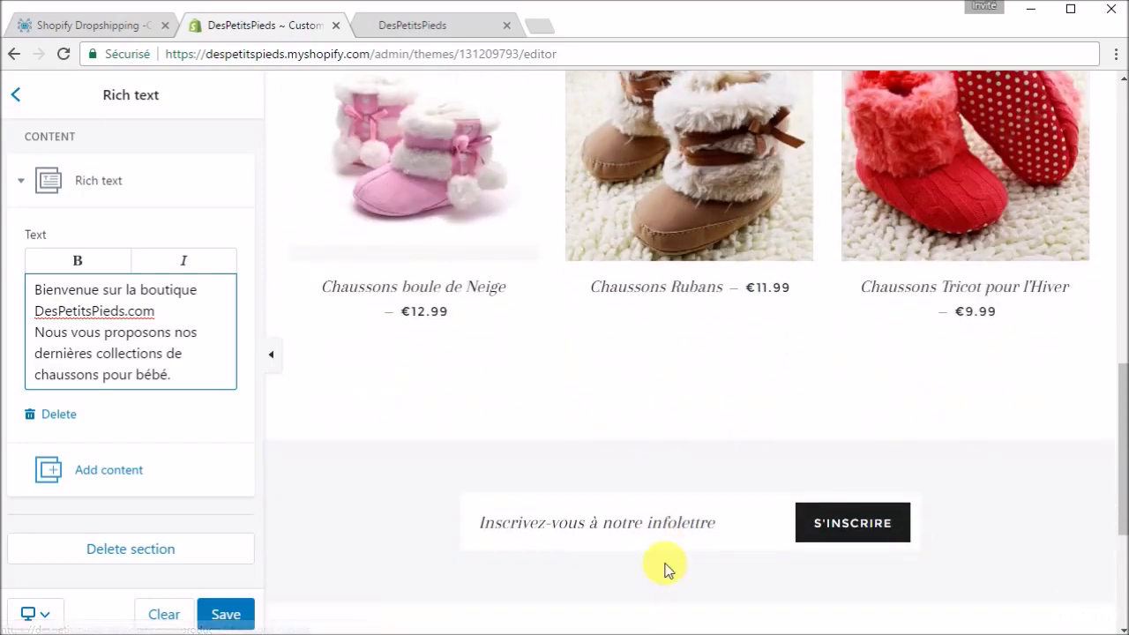
scroll(665, 566, up, 3)
click(227, 613)
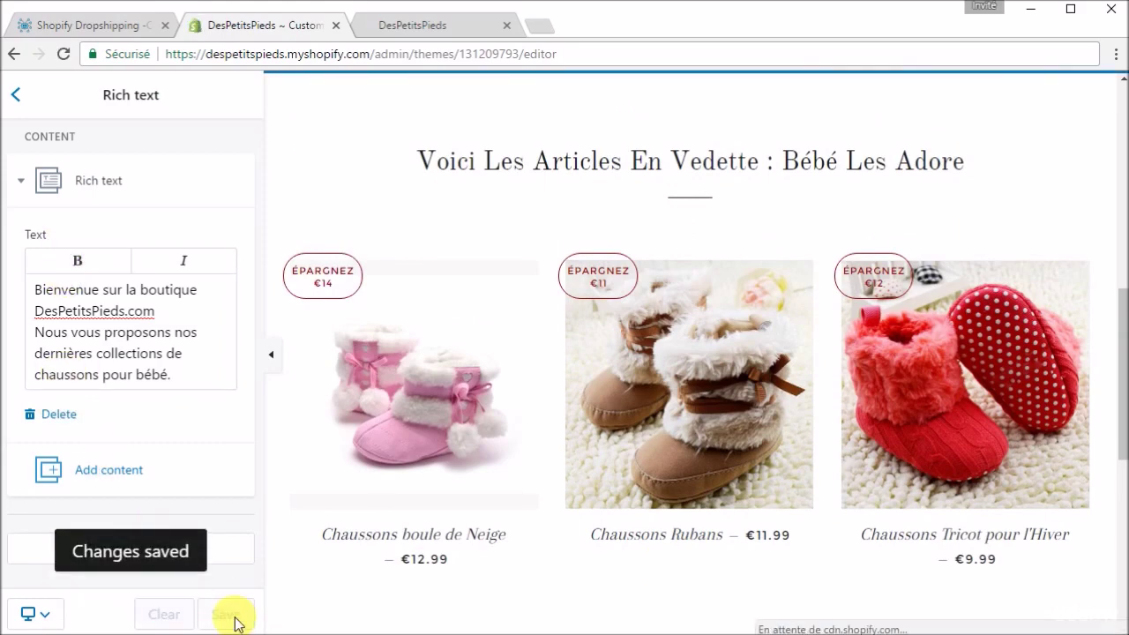
click(16, 94)
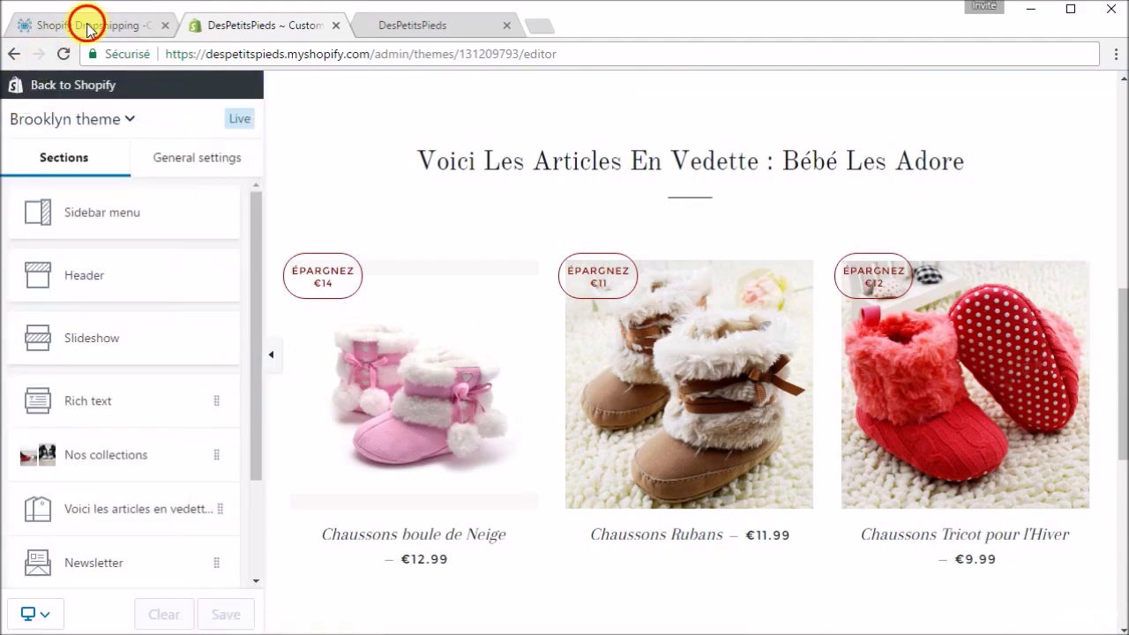
- Consult the mind map's "Moteur de recherche" branch, and return to the Shopify admin to open the online store's Preferences
click(83, 22)
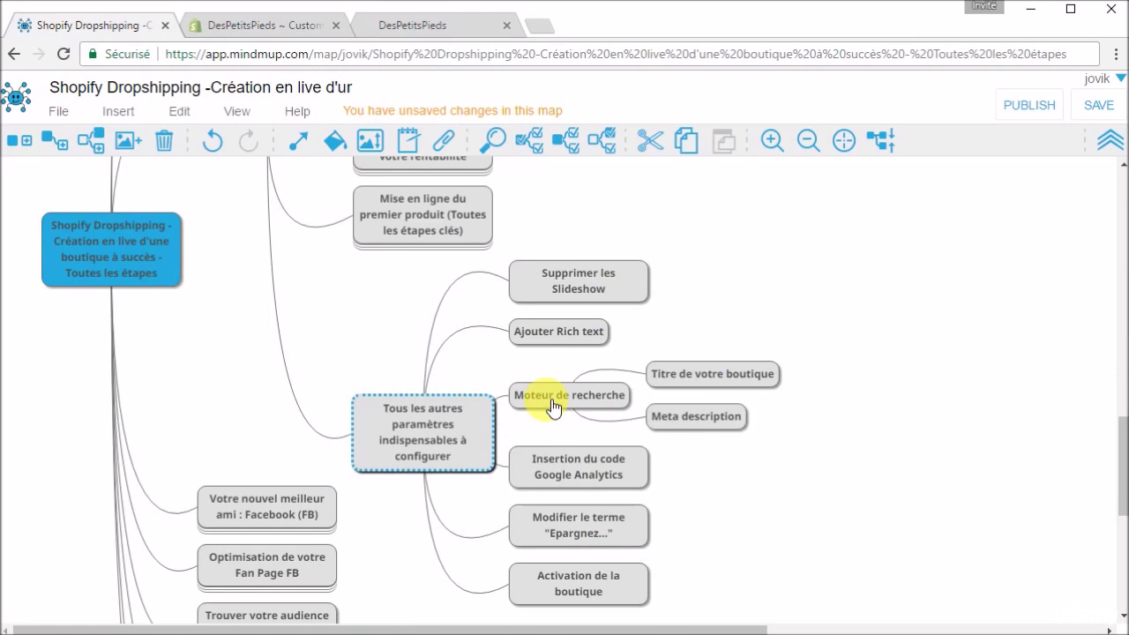
click(282, 24)
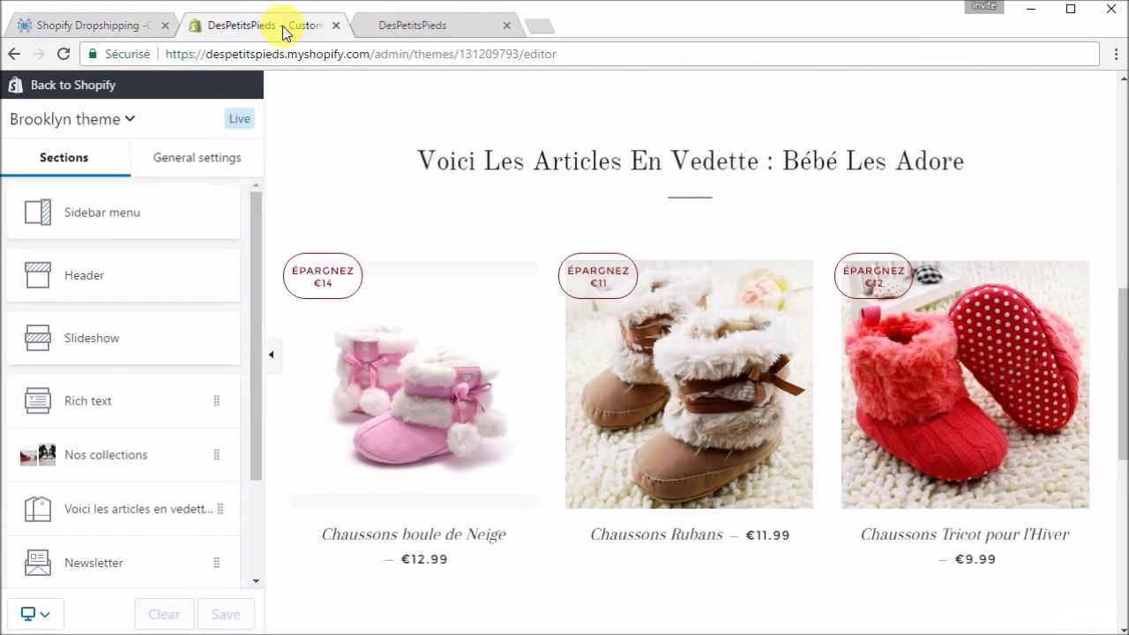
click(73, 86)
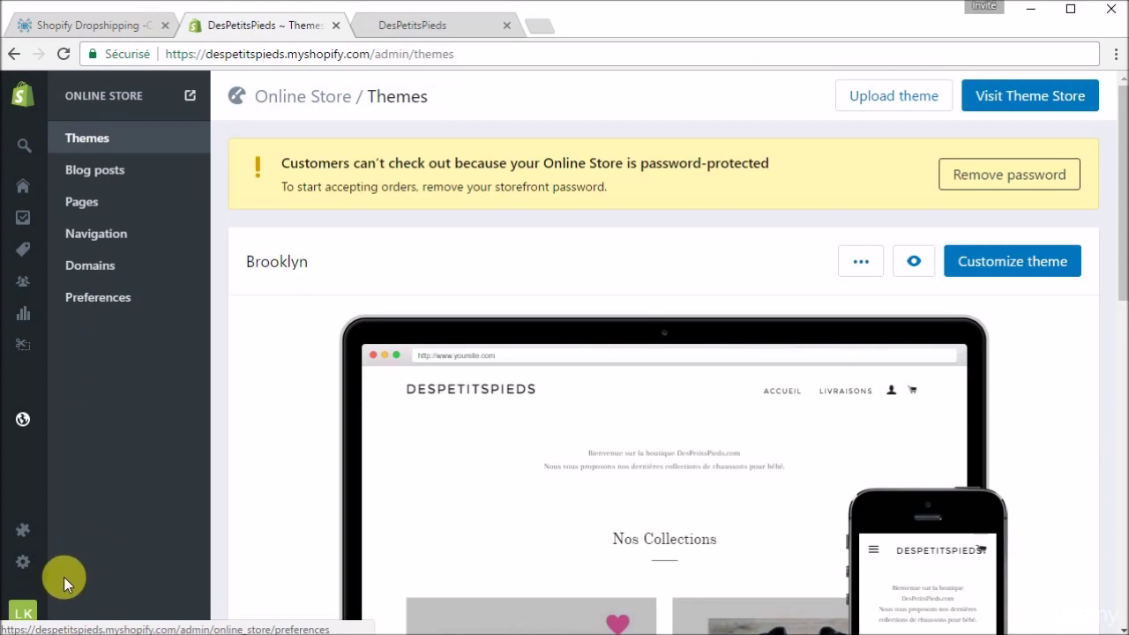
click(125, 305)
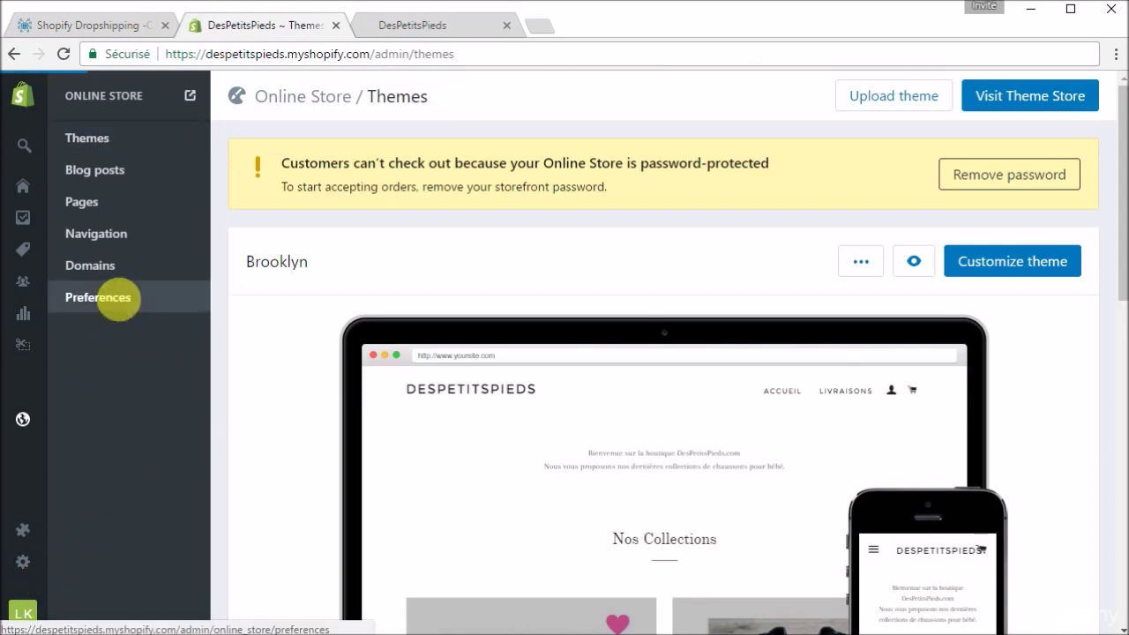
scroll(386, 416, down, 2)
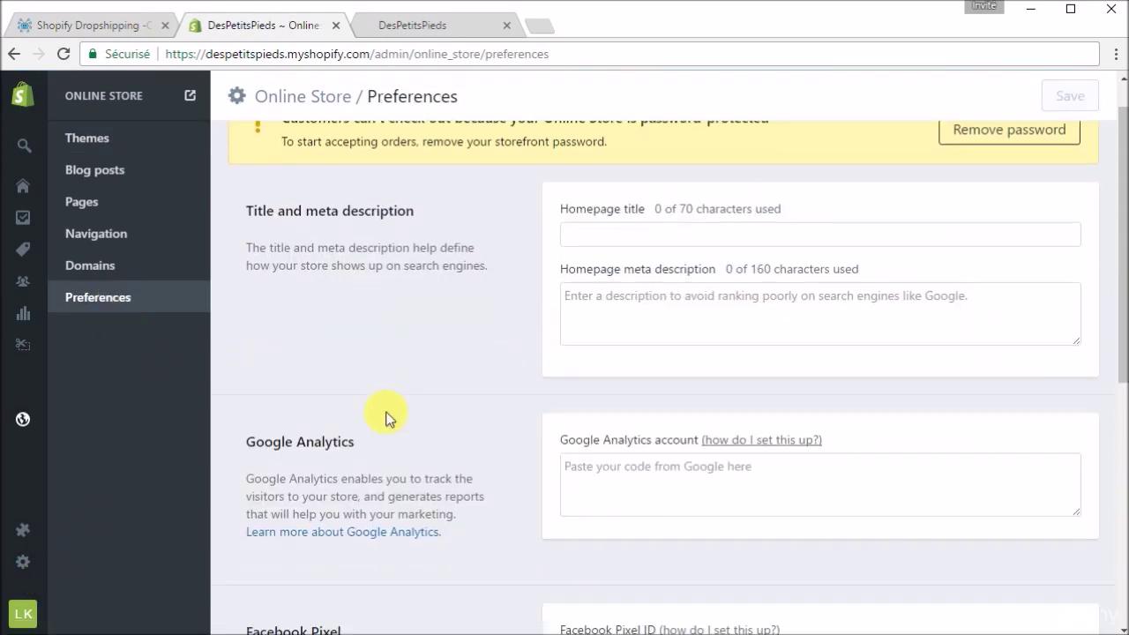
scroll(392, 419, up, 1)
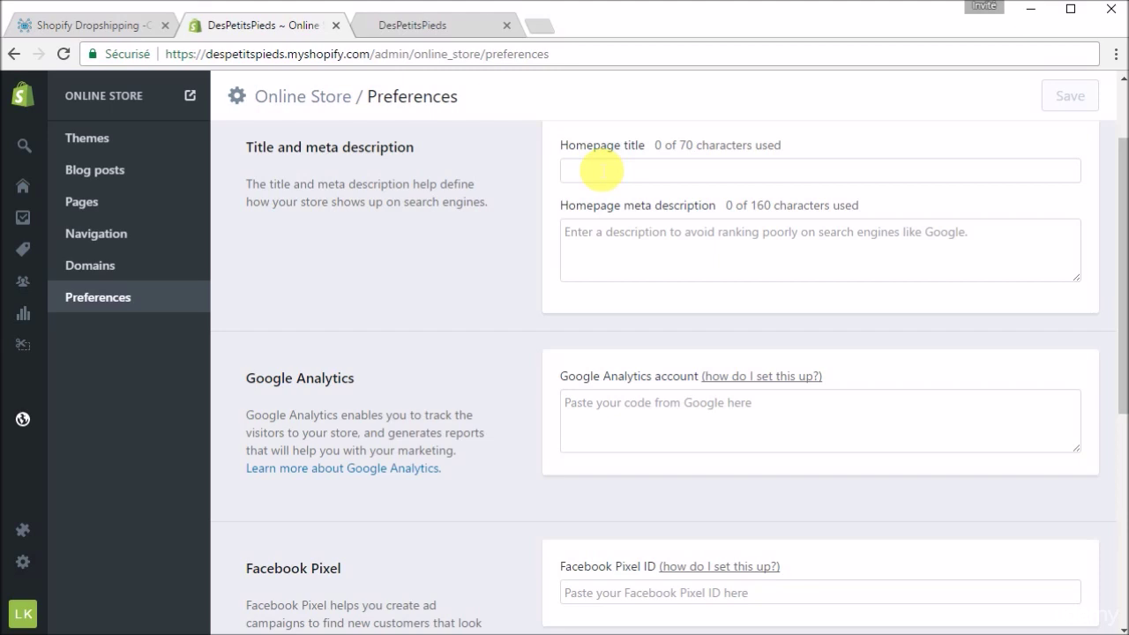
- Set the homepage title to "Chaussons de qualités pour bébé"
click(630, 172)
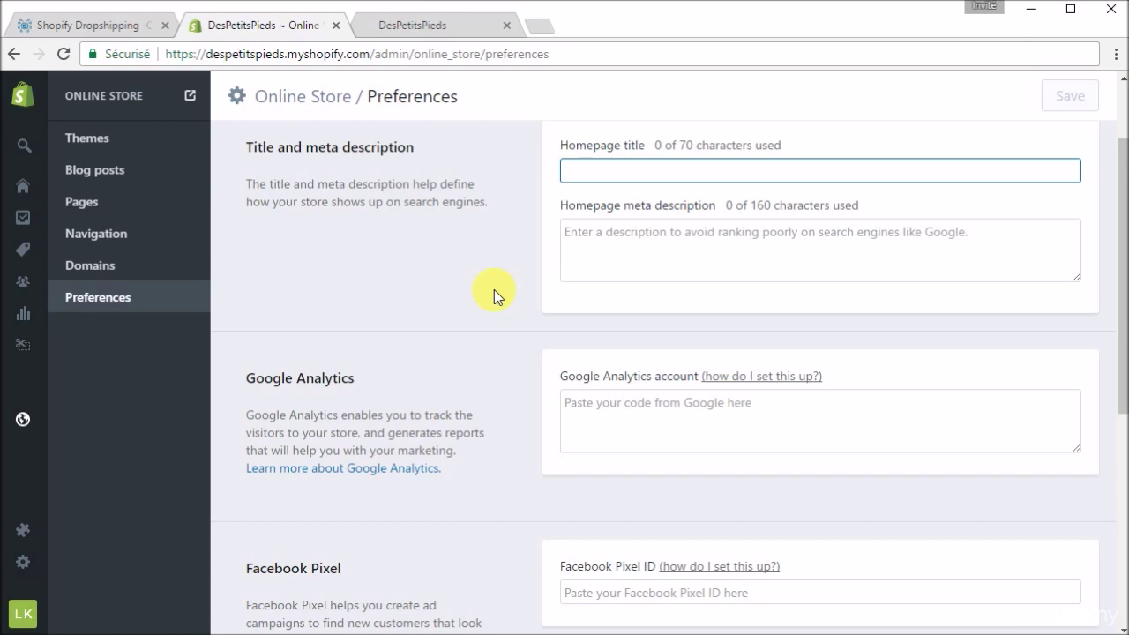
text(Ch)
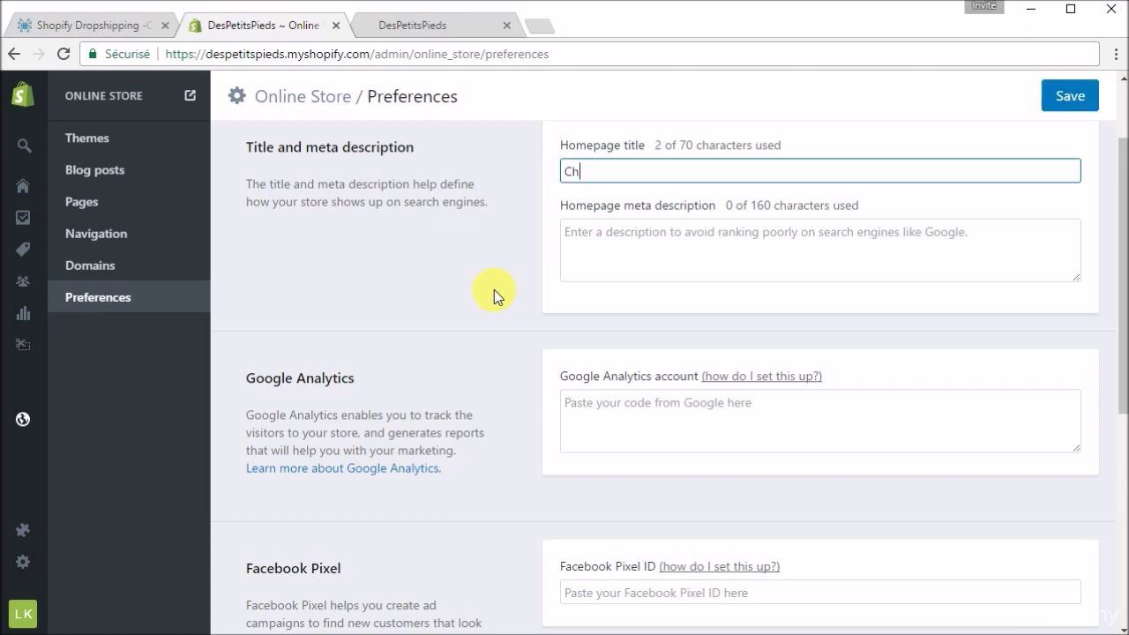
text(aussons pour)
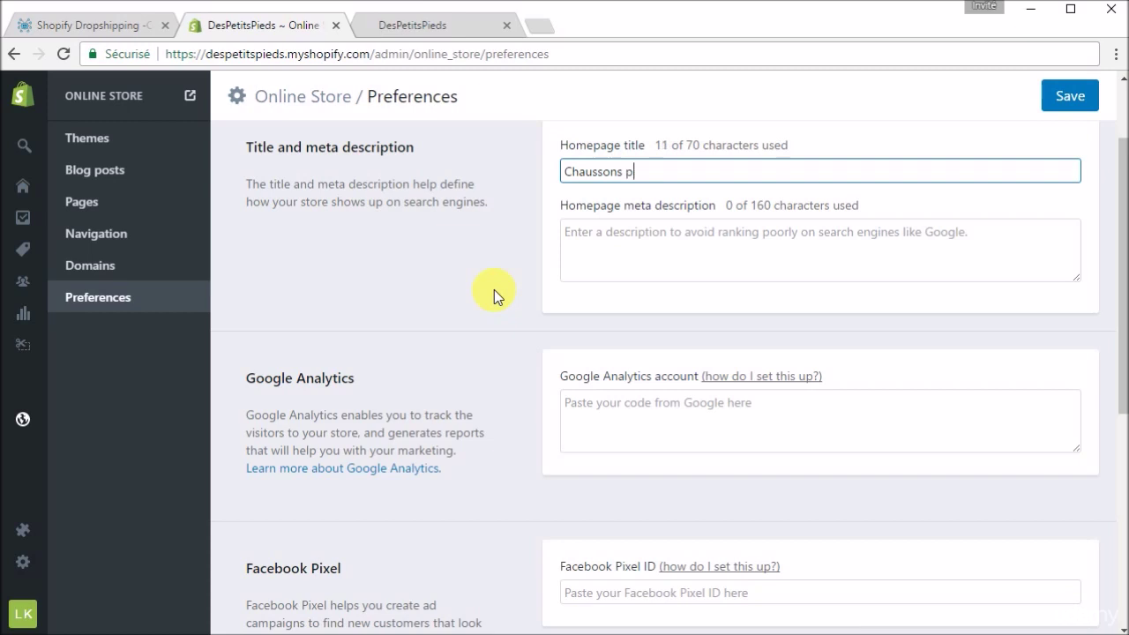
key(BackSpace)
key(BackSpace)
key(BackSpace)
key(BackSpace)
key(BackSpace)
text(de qualités pour bébé)
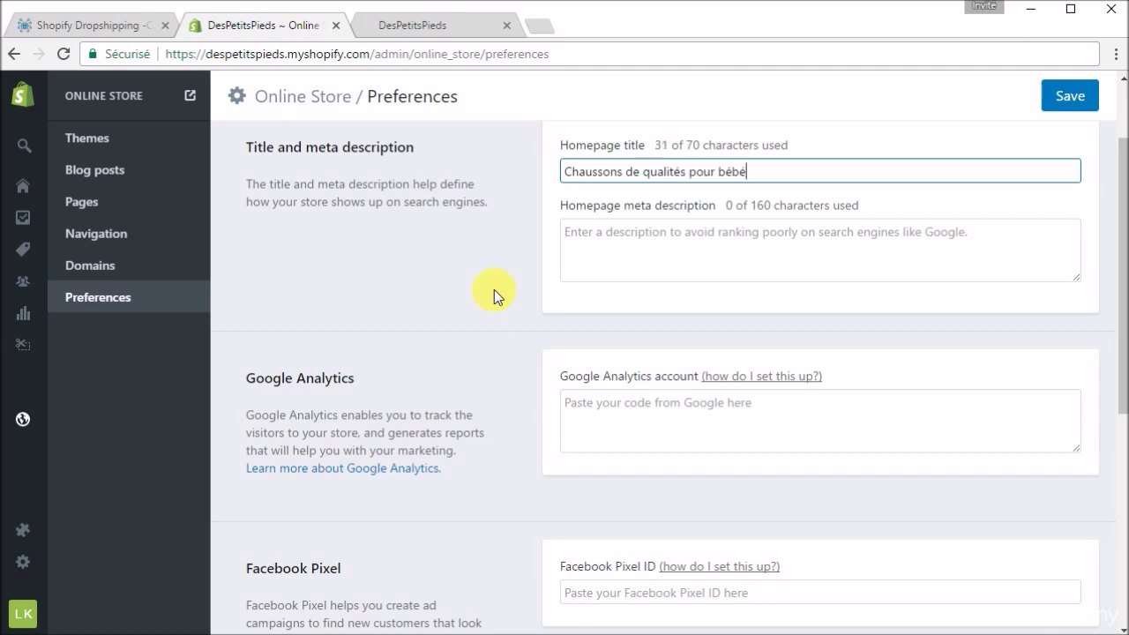
- Search Google for "bébé" in a new browser tab and highlight the first result's description as a meta description example
click(675, 265)
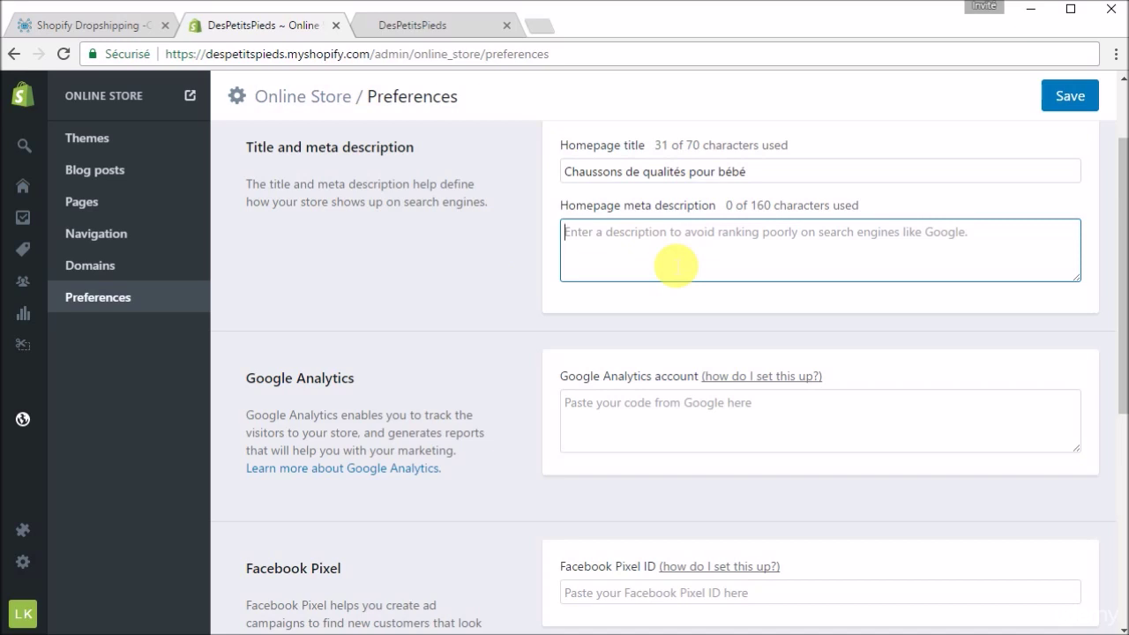
click(545, 27)
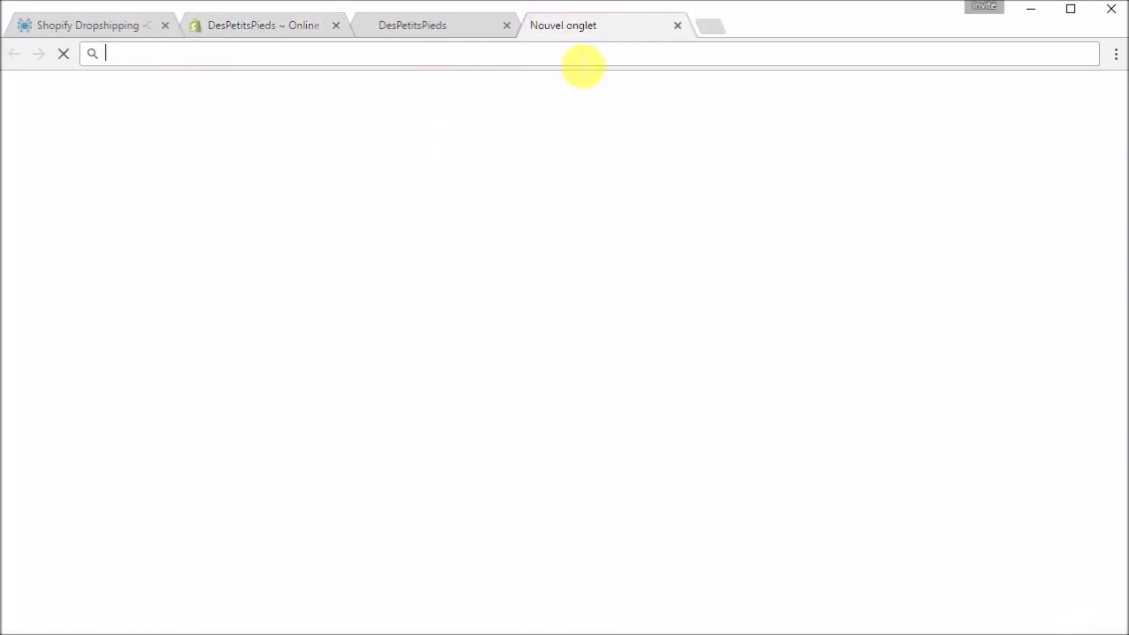
text(bébé)
key(Return)
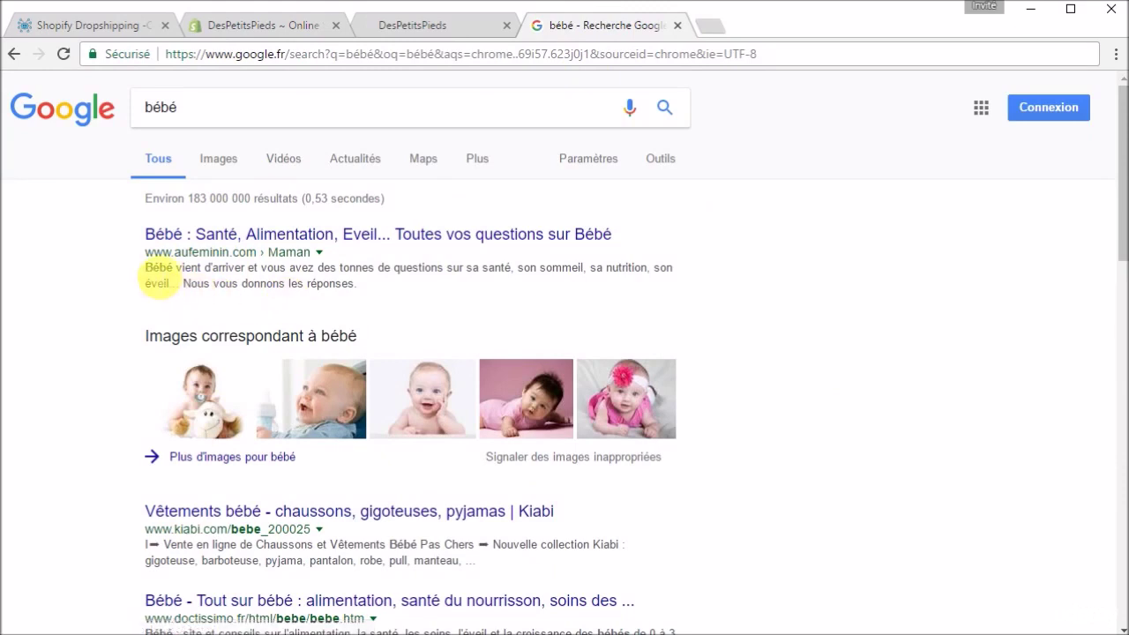
drag(145, 268, 345, 291)
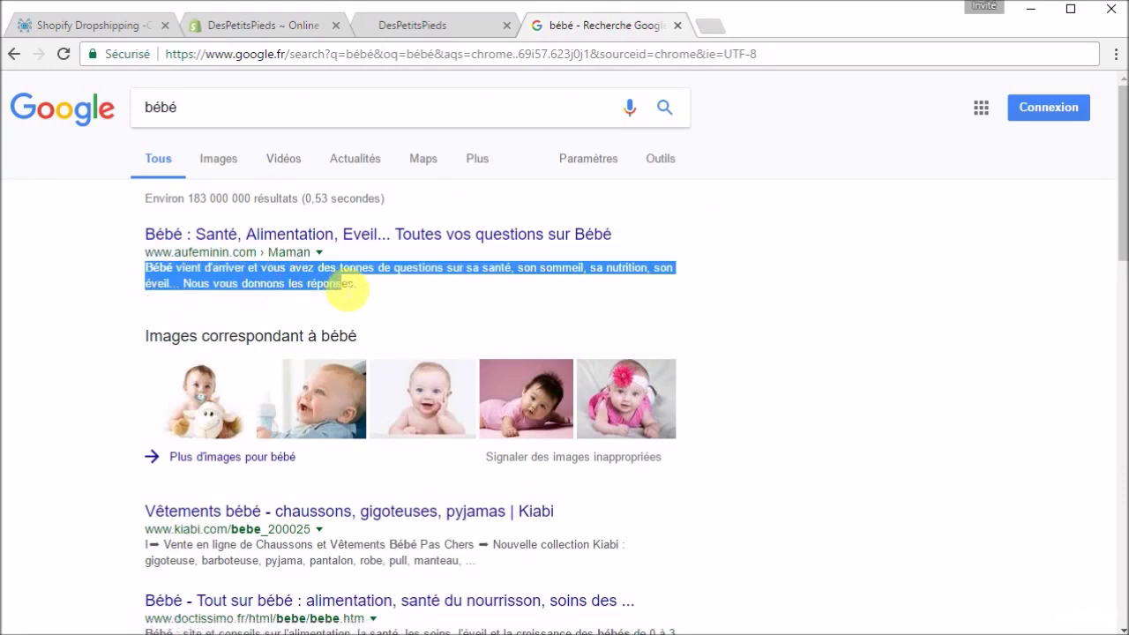
click(242, 25)
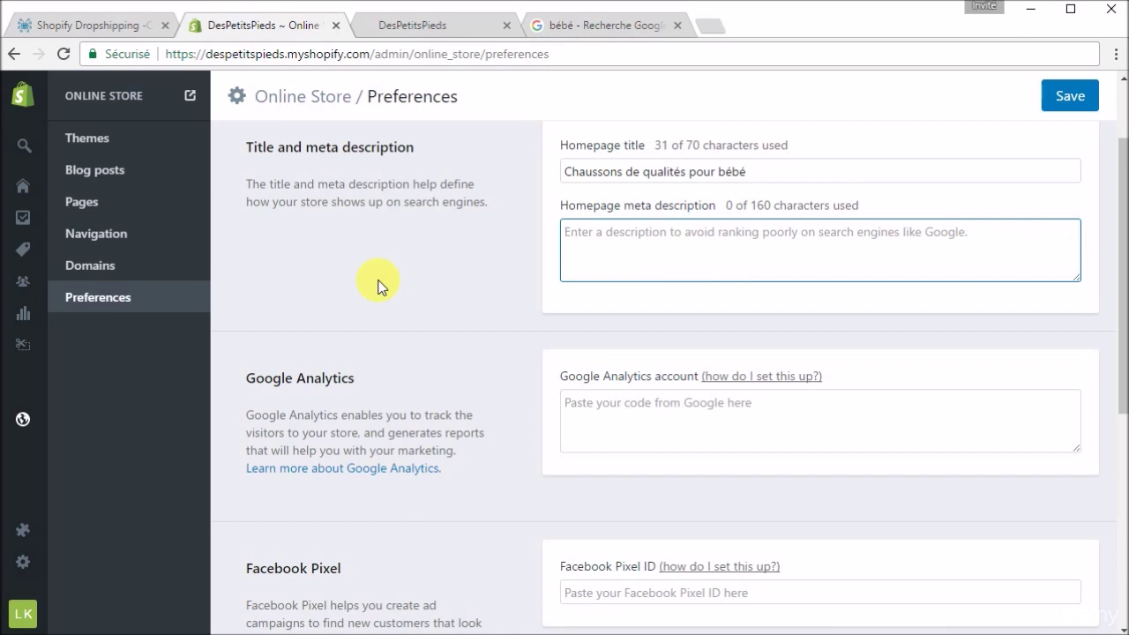
text(Chau)
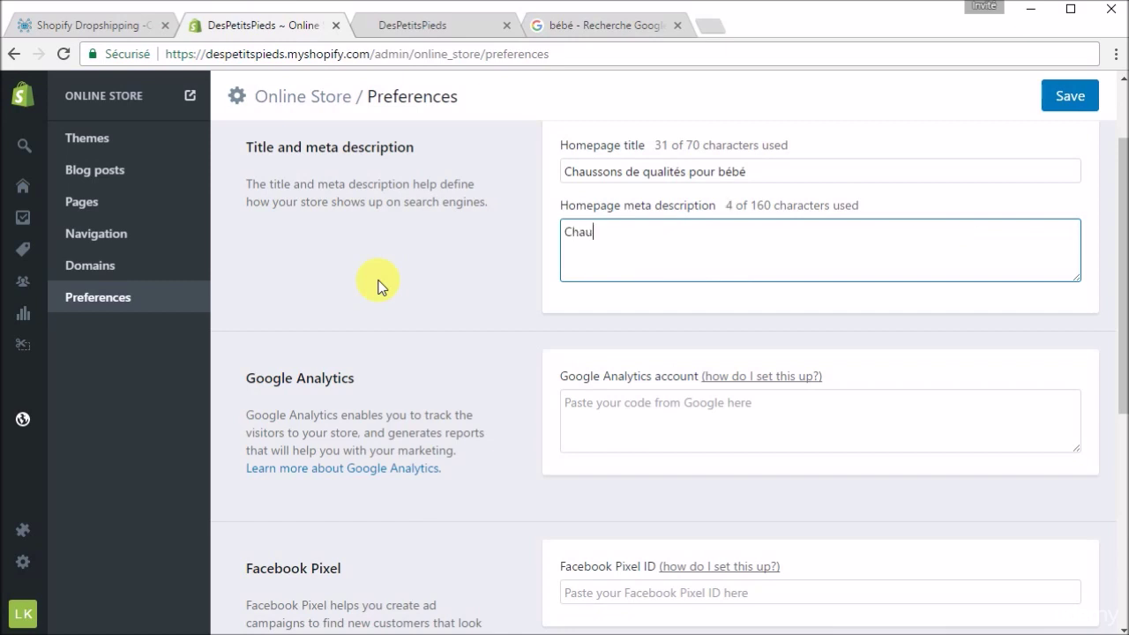
text(ssons de)
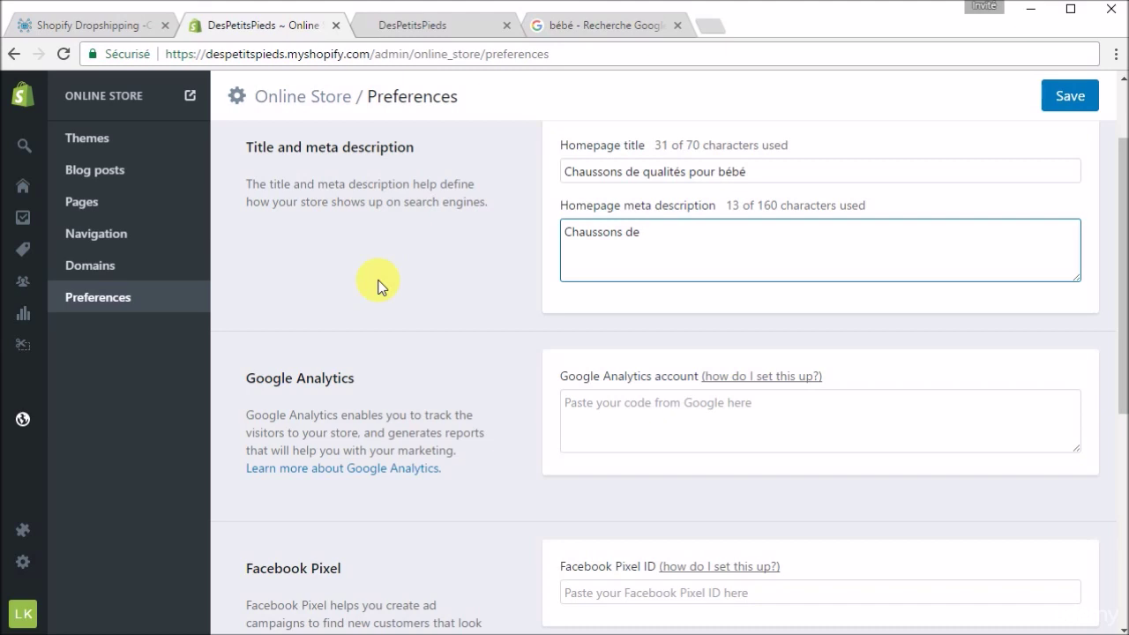
key(BackSpace)
key(BackSpace)
key(BackSpace)
key(BackSpace)
key(BackSpace)
key(BackSpace)
key(BackSpace)
key(BackSpace)
key(BackSpace)
key(BackSpace)
key(BackSpace)
key(BackSpace)
key(BackSpace)
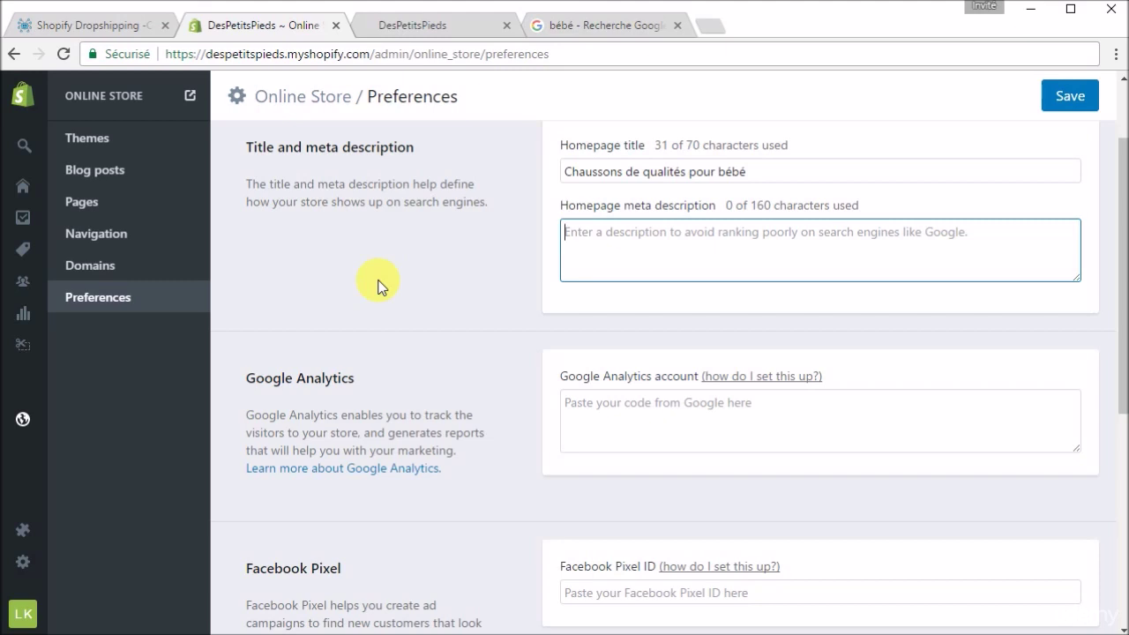
text(Tou)
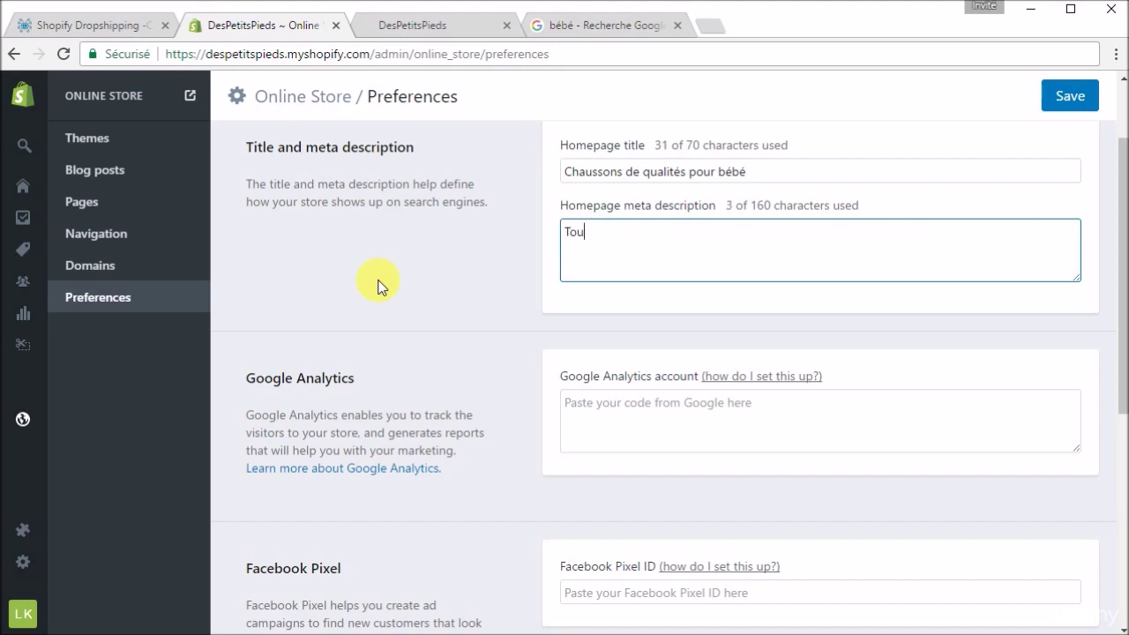
text(t type de)
key(BackSpace)
key(BackSpace)
key(BackSpace)
key(BackSpace)
key(BackSpace)
key(BackSpace)
key(BackSpace)
key(BackSpace)
key(BackSpace)
key(BackSpace)
key(BackSpace)
key(BackSpace)
key(BackSpace)
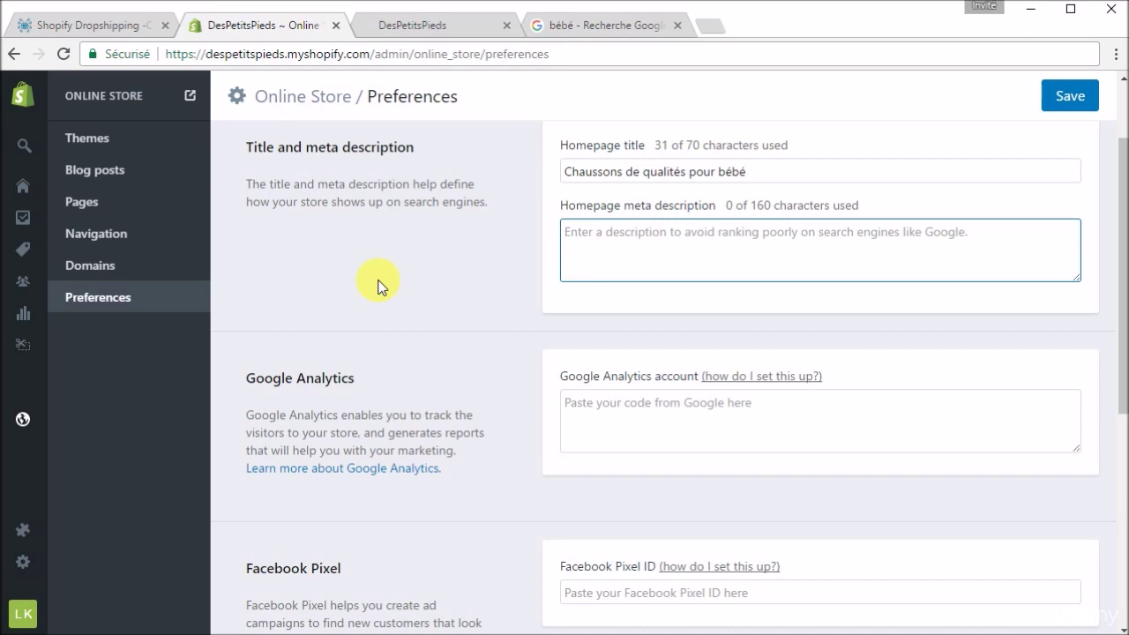
- Switch back to the Google results for "bébé" and read through the sites' descriptions for meta description wording
click(597, 28)
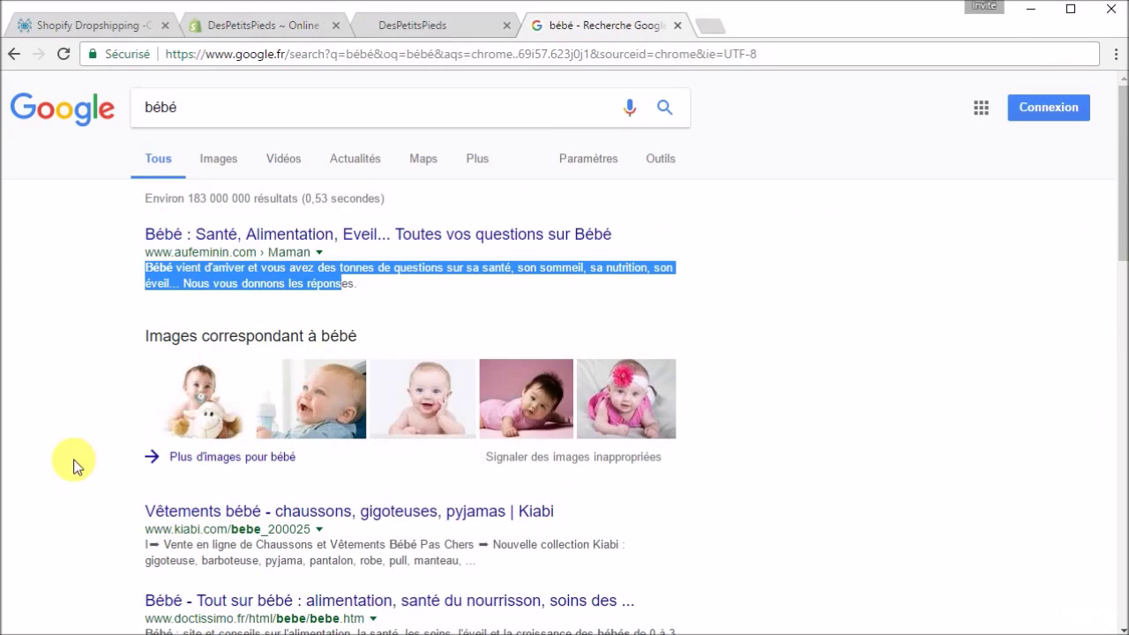
scroll(74, 468, down, 2)
scroll(74, 468, down, 4)
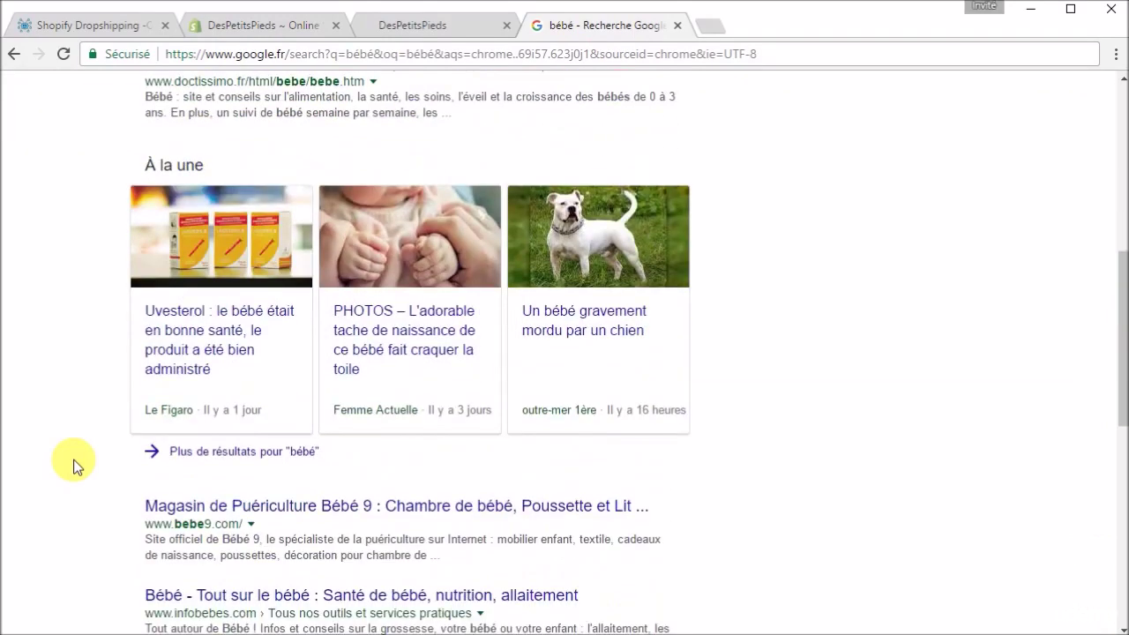
scroll(74, 467, down, 3)
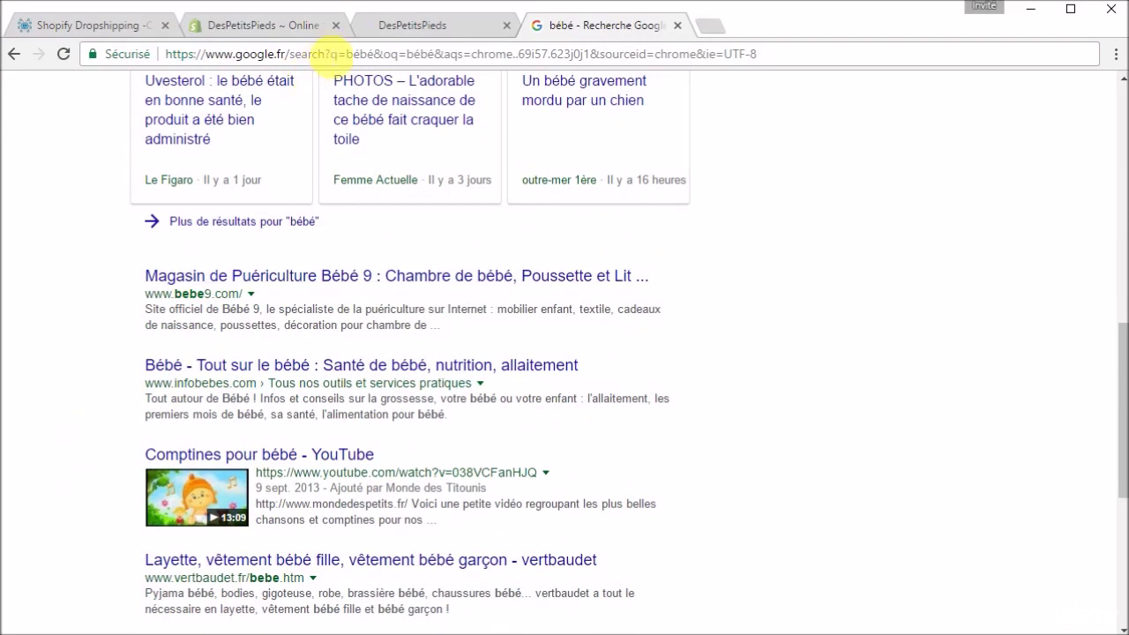
- Return to the online store's Preferences in the Shopify admin to write the homepage meta description
click(283, 29)
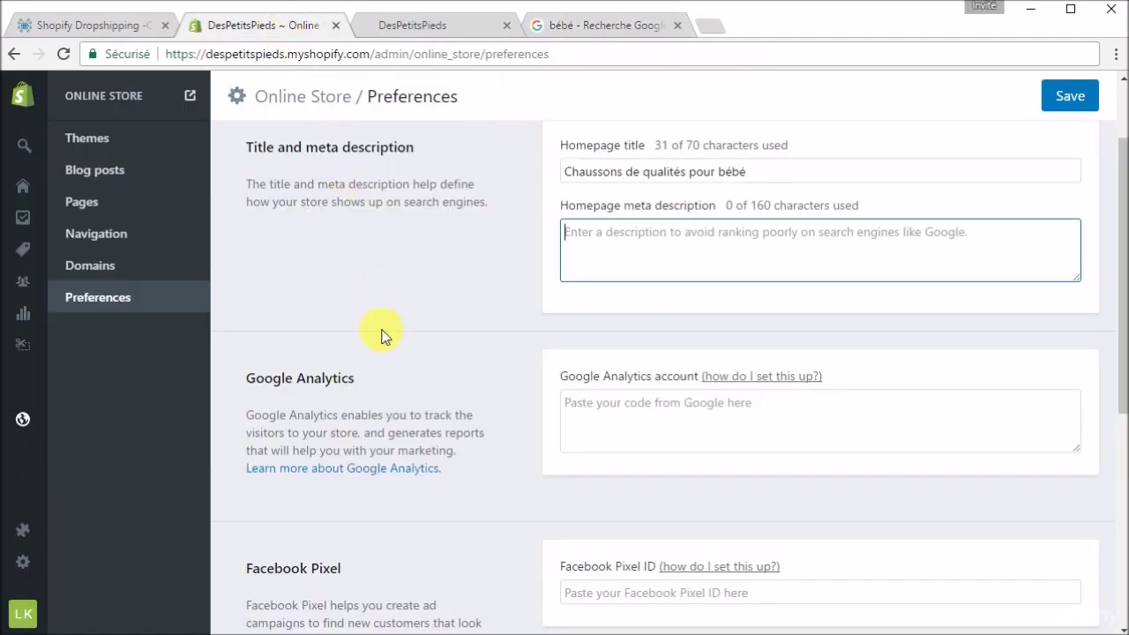
text(Les pieds de )
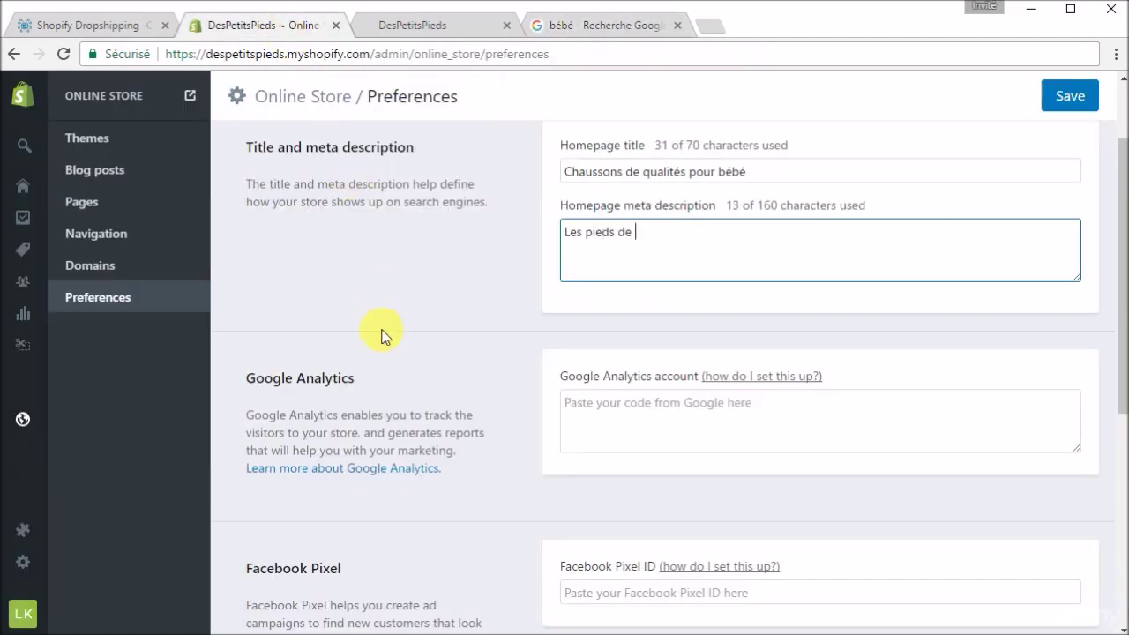
text(bébé sont)
key(BackSpace)
key(BackSpace)
key(BackSpace)
key(BackSpace)
key(BackSpace)
key(BackSpace)
key(BackSpace)
key(BackSpace)
key(BackSpace)
key(BackSpace)
key(BackSpace)
key(BackSpace)
key(BackSpace)
key(BackSpace)
key(BackSpace)
key(BackSpace)
key(BackSpace)
key(BackSpace)
key(BackSpace)
key(BackSpace)
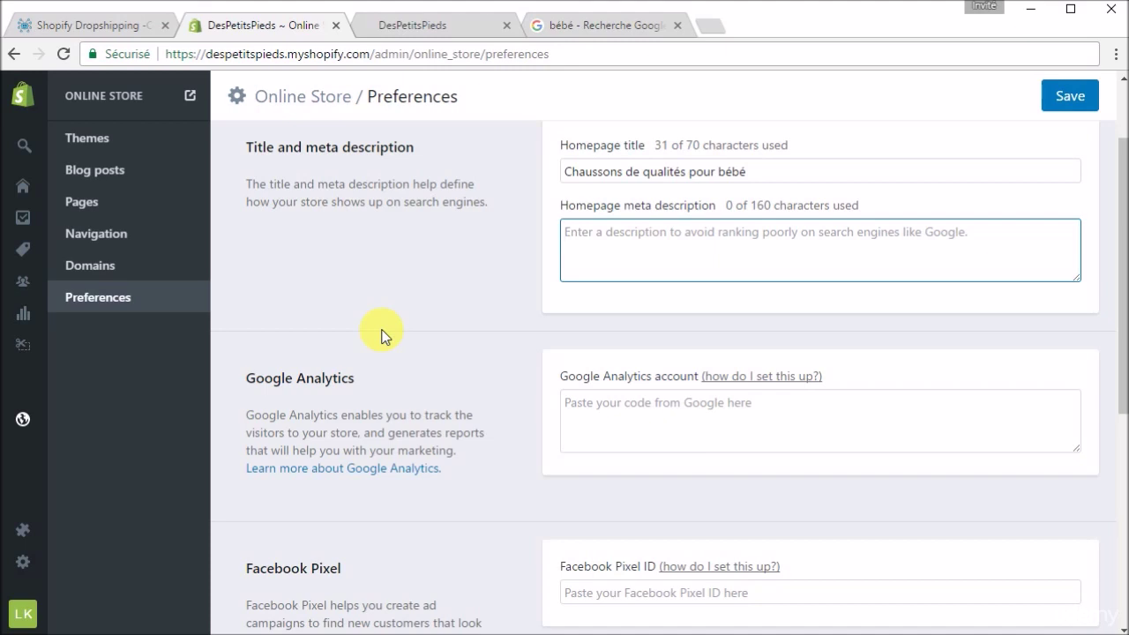
- Set the homepage meta description to "Chaussons pour bébé, qualité/prix imbattable, cliquez ici"
text(Cha)
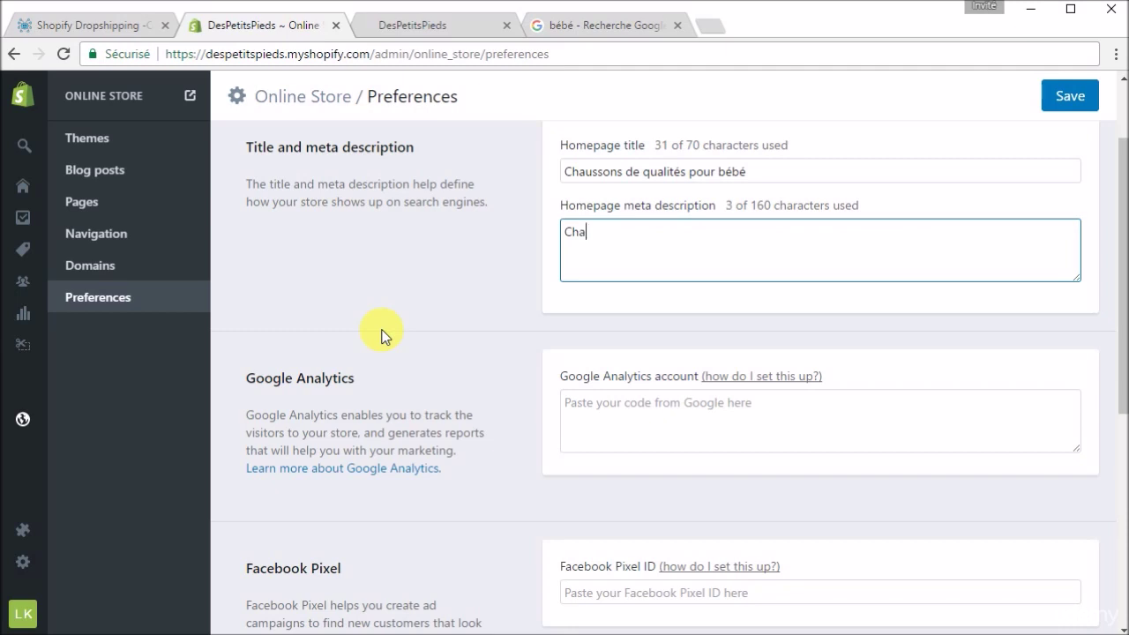
text(ussons pour )
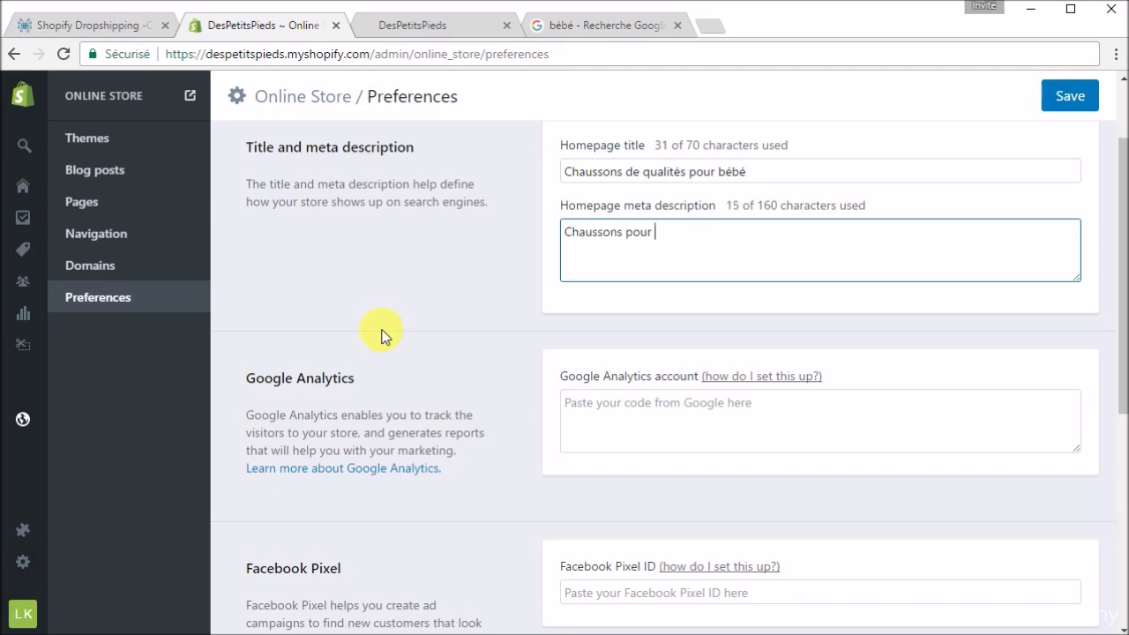
text(bébé, qualité)
key(BackSpace)
text(/prix imb)
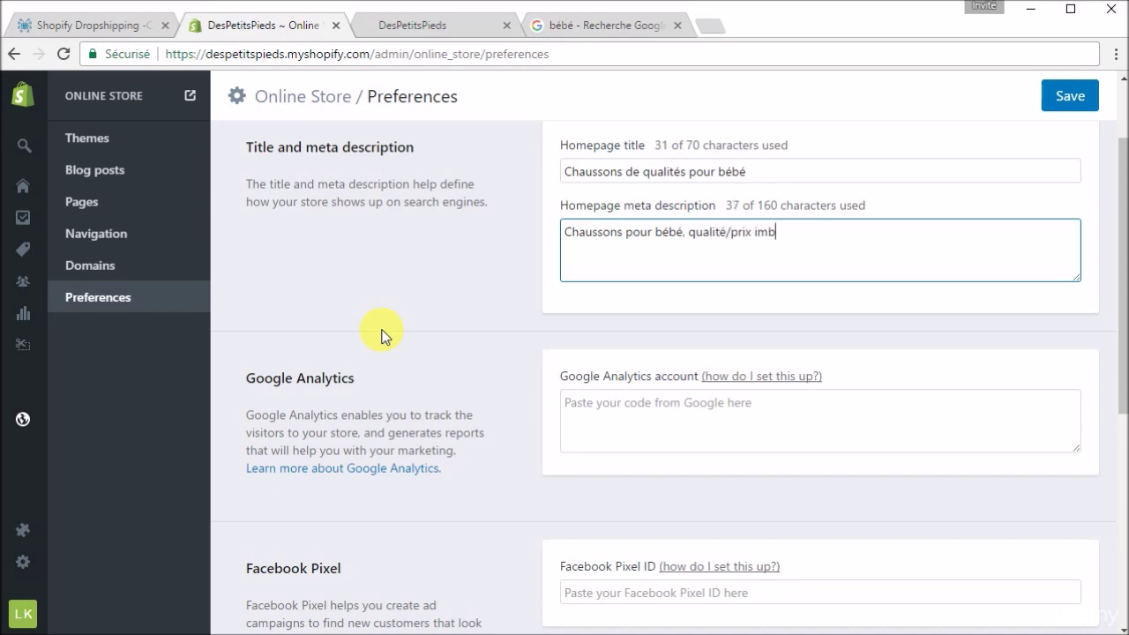
text(attable)
key(BackSpace)
text(, cliquez ici)
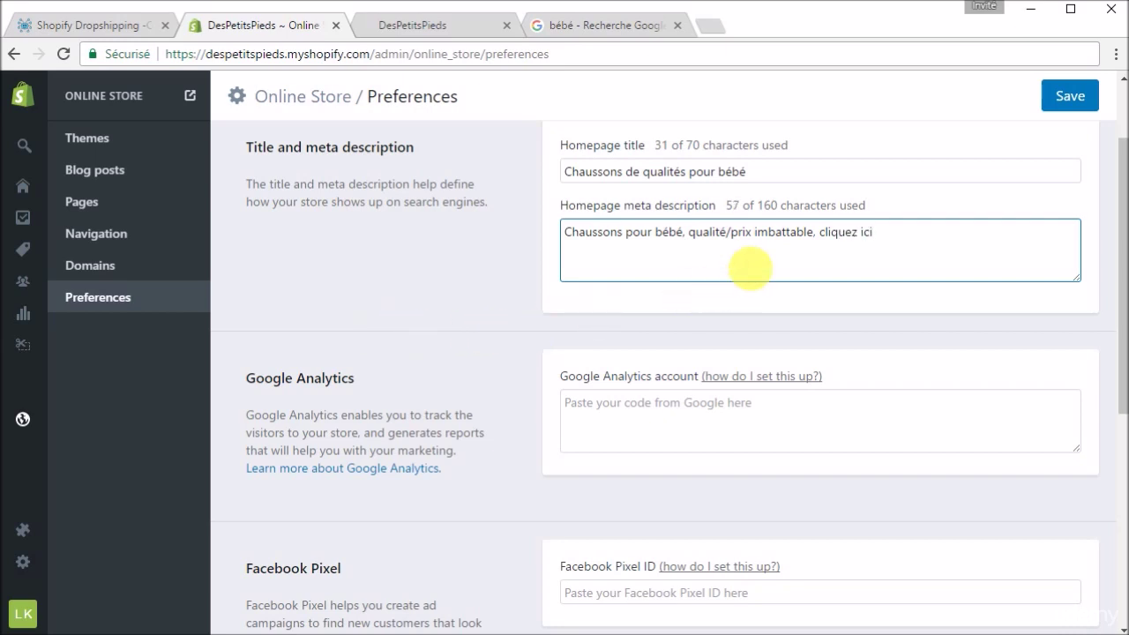
- Compare the meta description's closing "cliquez ici" with the Google results for "bébé", and save the store preferences
drag(892, 234, 823, 233)
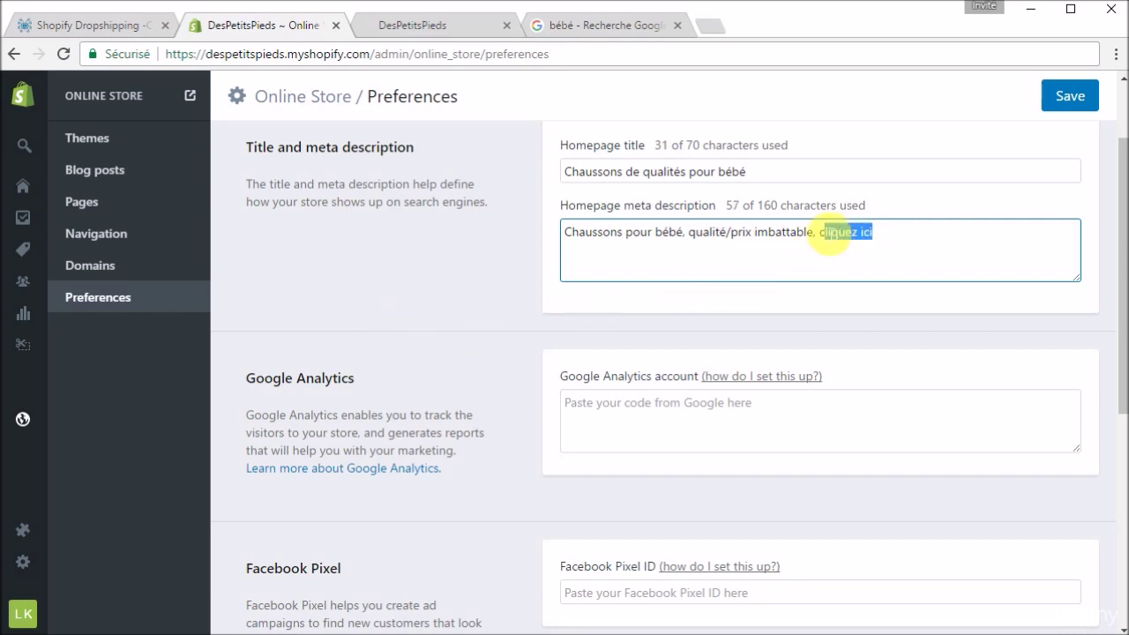
click(643, 26)
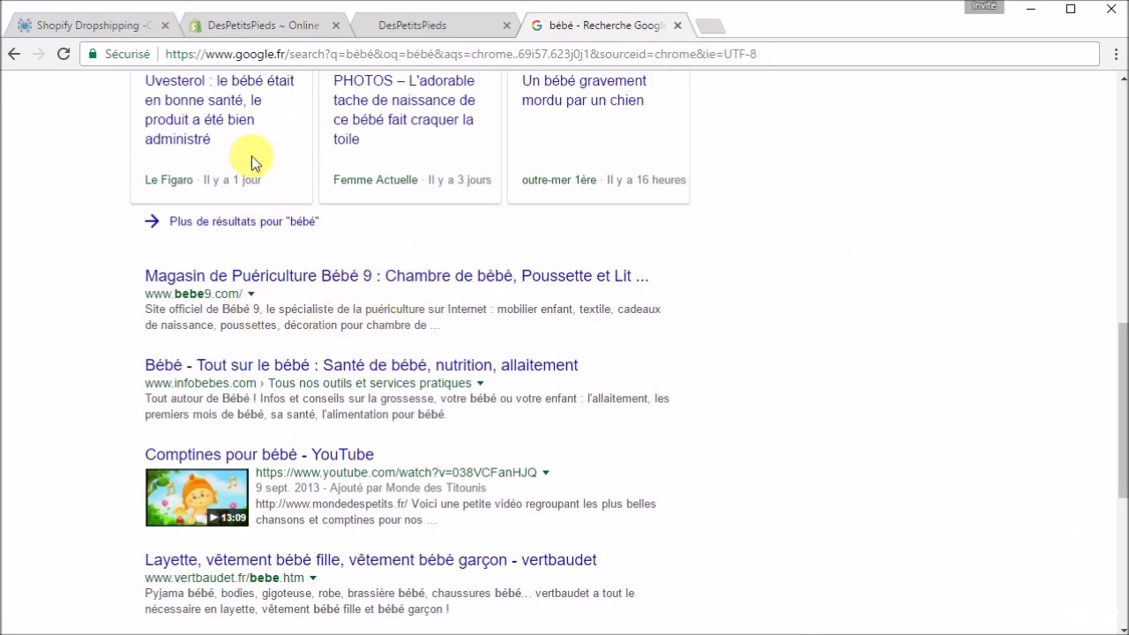
click(296, 28)
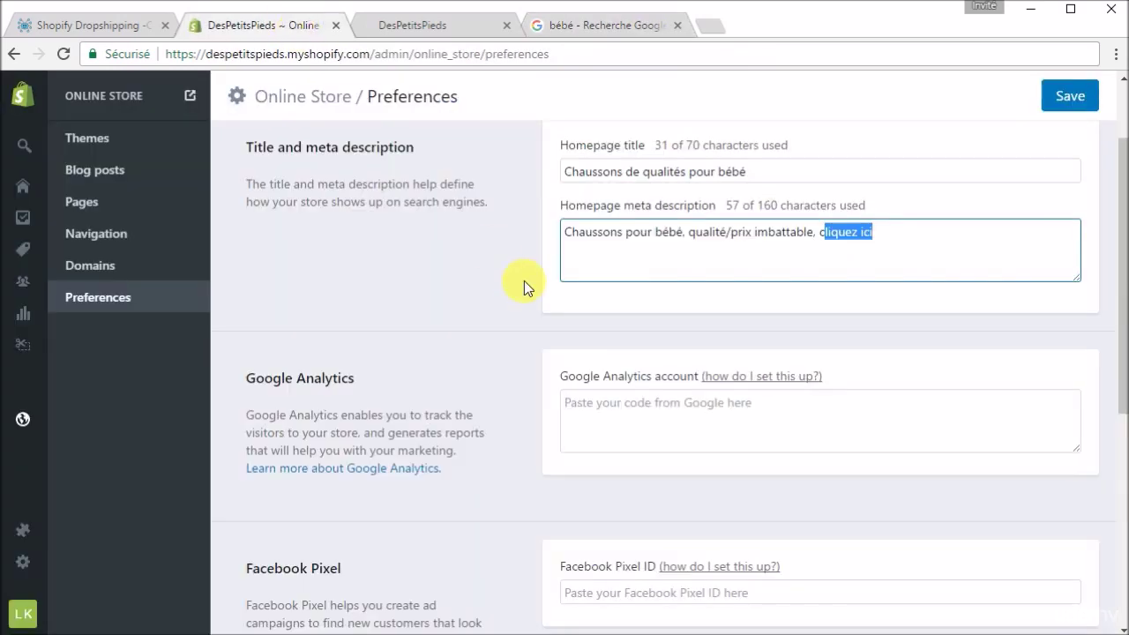
click(950, 241)
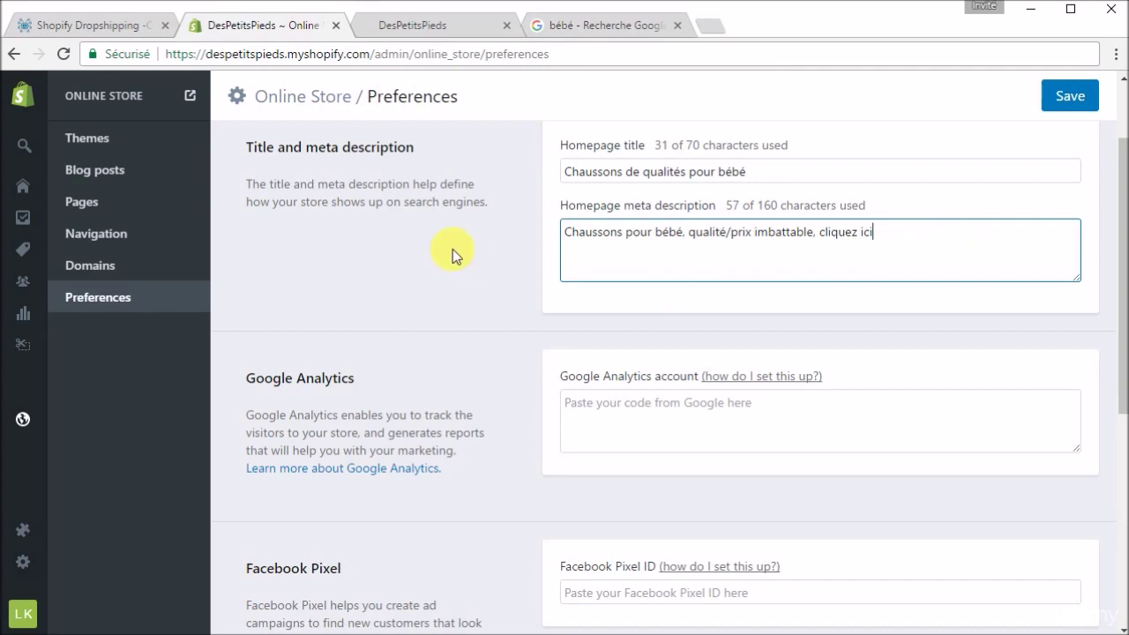
click(1061, 97)
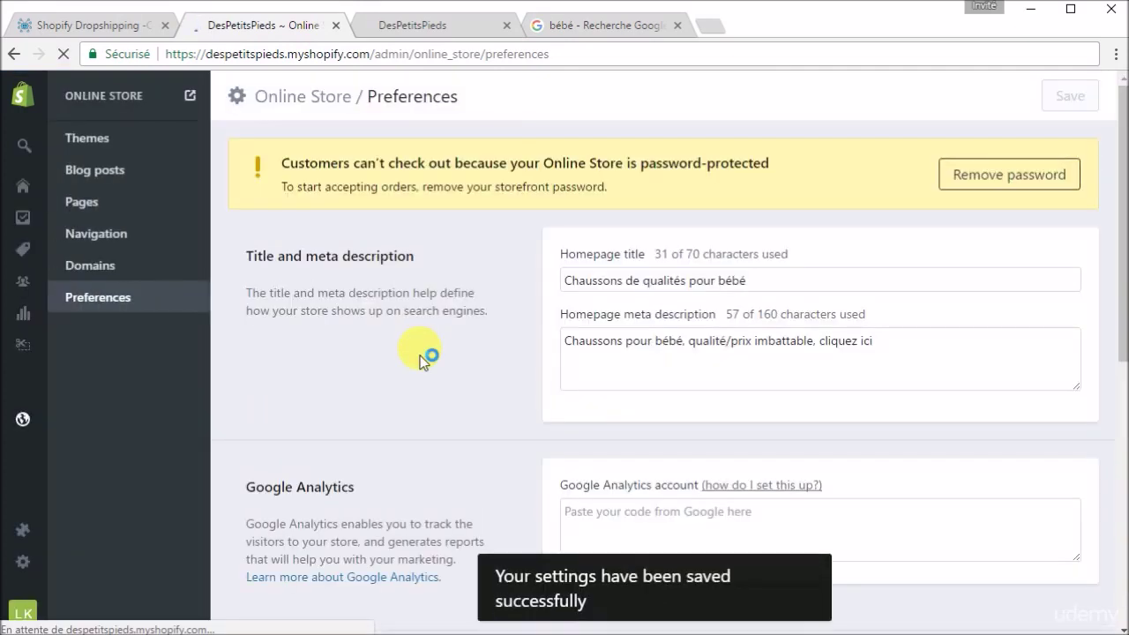
- Consult the mind map for the next setting and select the "Insertion du code Google Analytics" node
scroll(419, 349, down, 1)
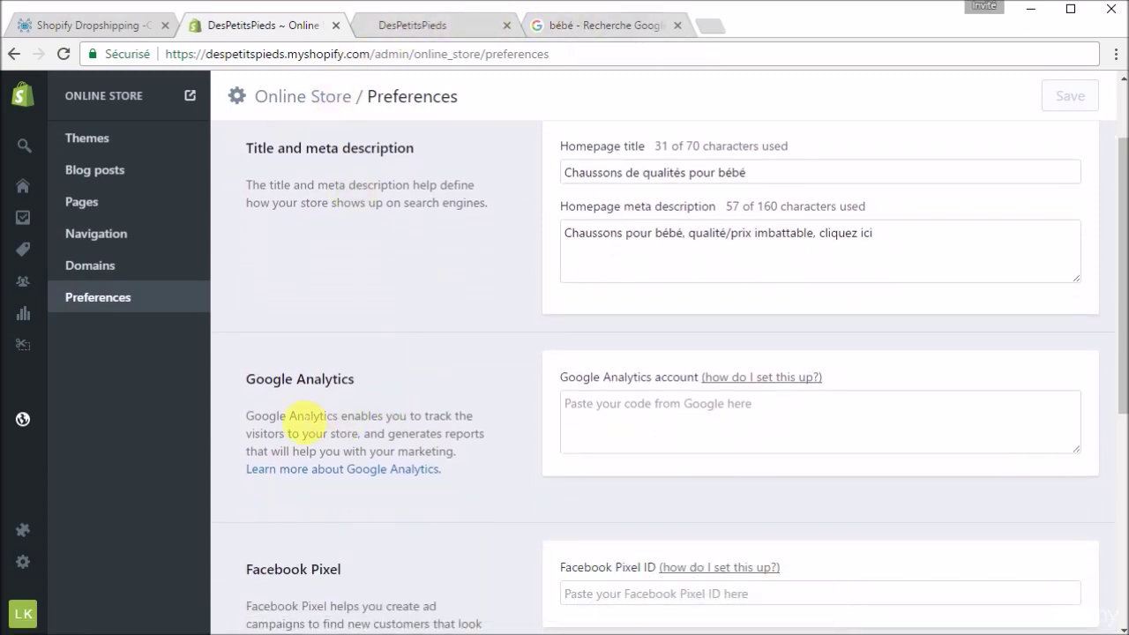
click(101, 32)
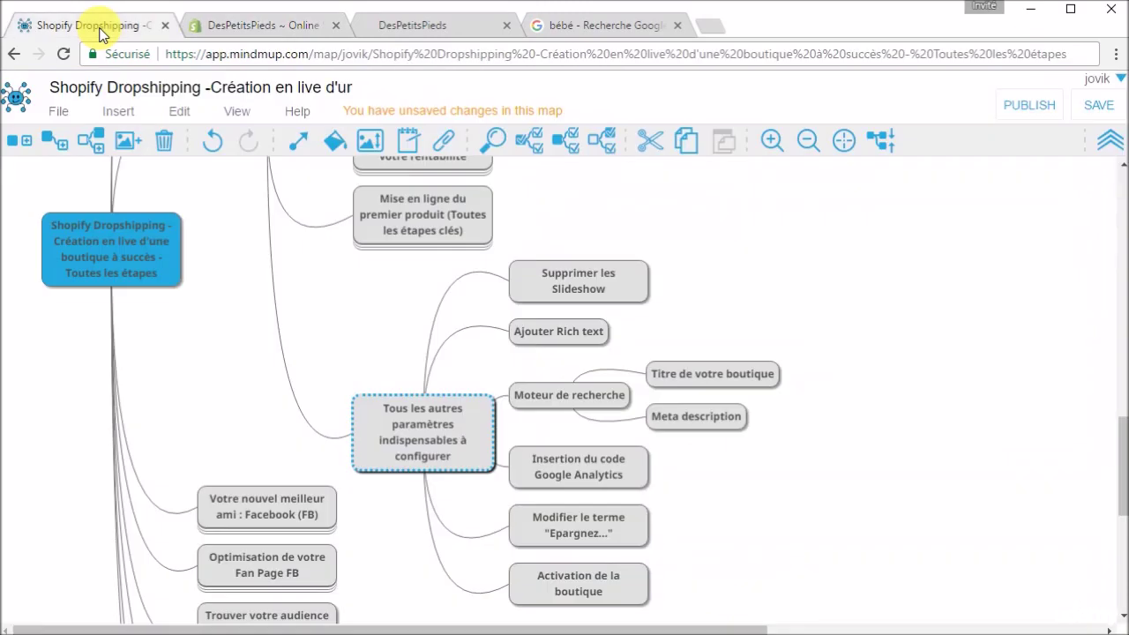
scroll(304, 353, down, 3)
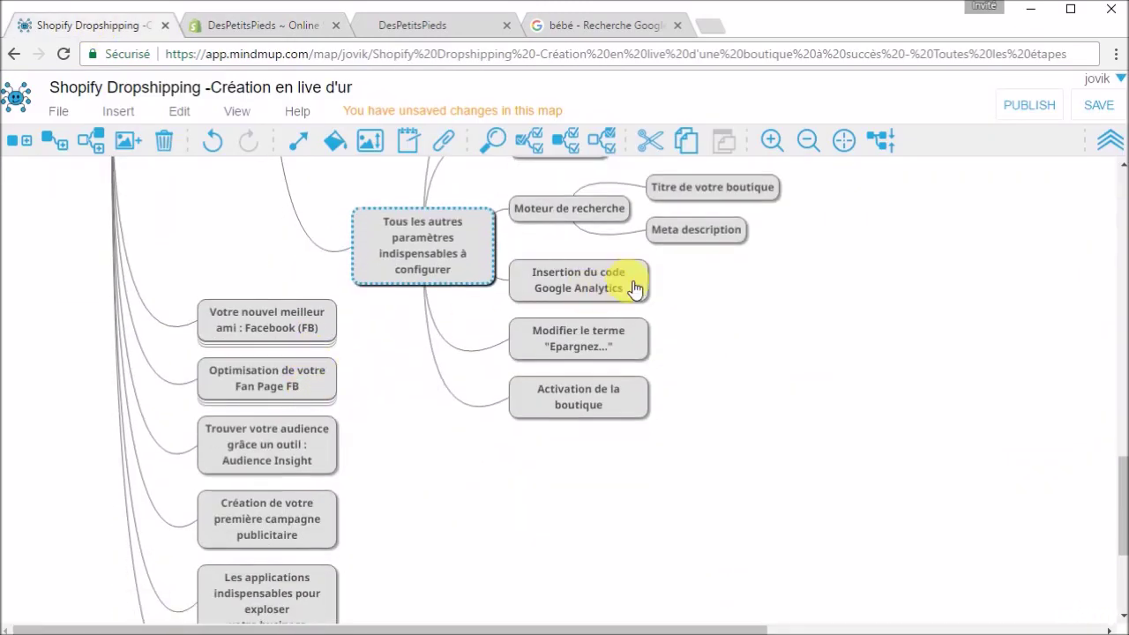
click(634, 287)
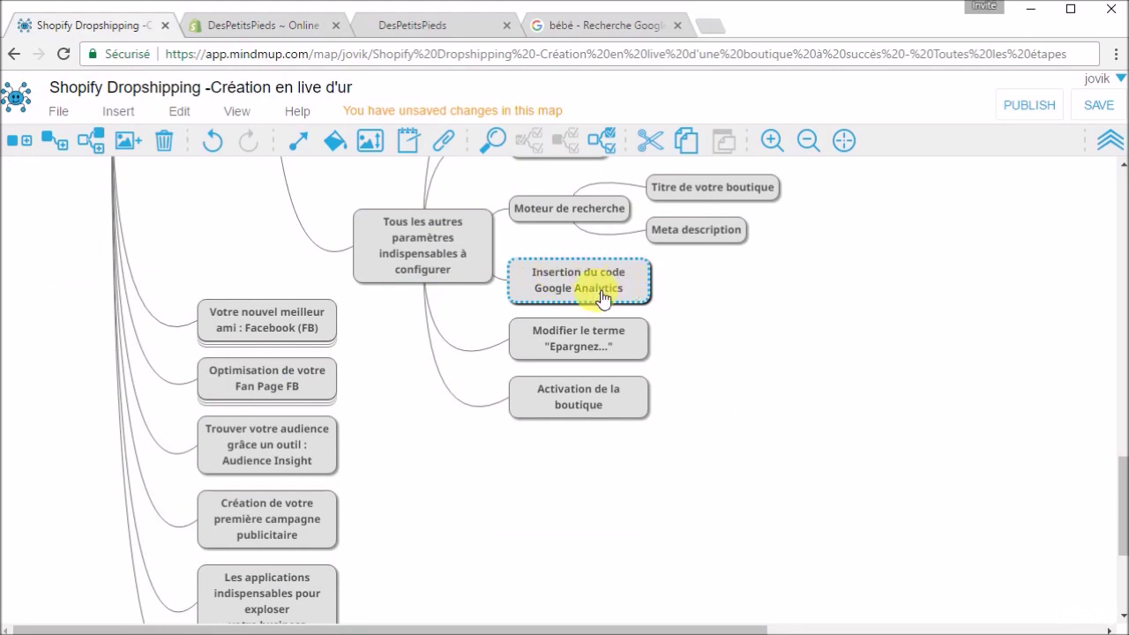
- Search Google for "google analytics" in a new browser tab and open the official French Google Analytics site
click(711, 26)
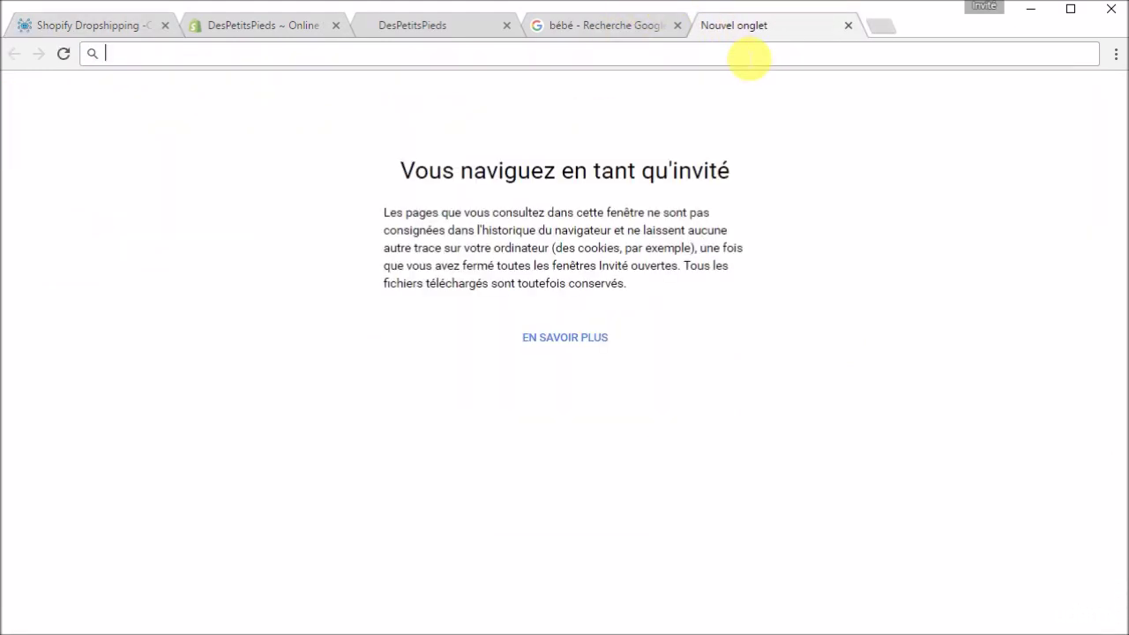
text(google ana)
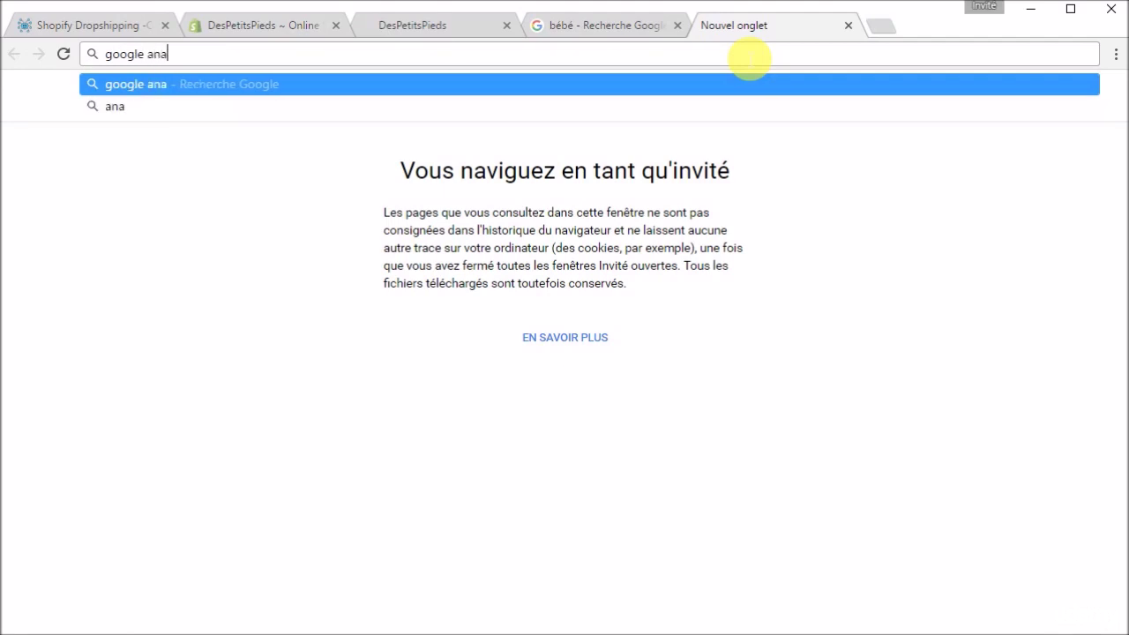
text(lytics)
key(Return)
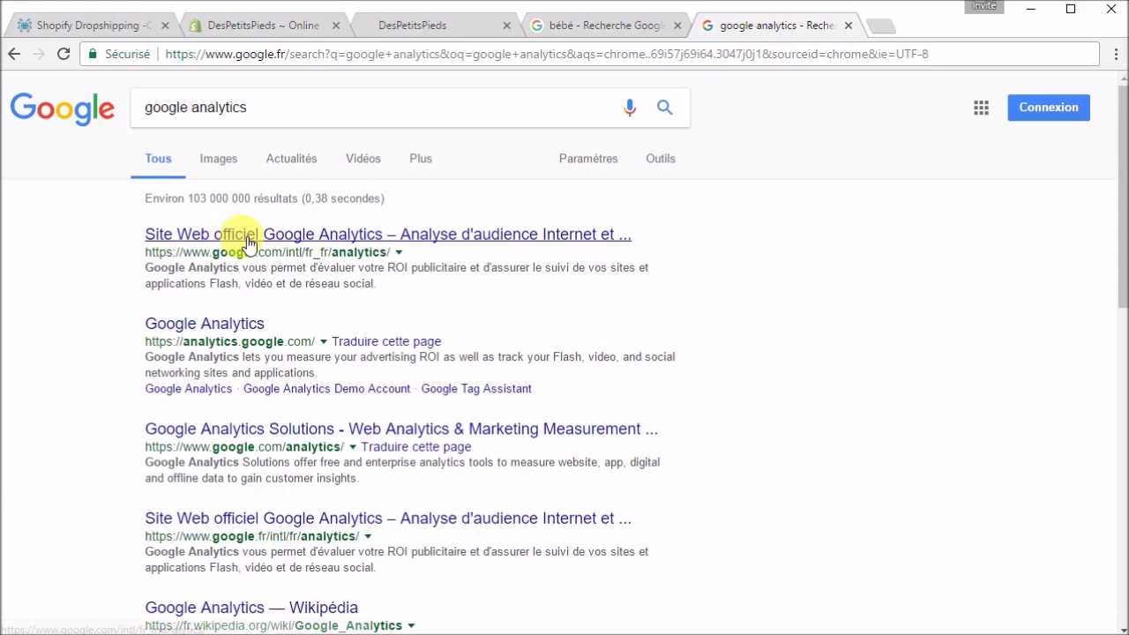
click(246, 241)
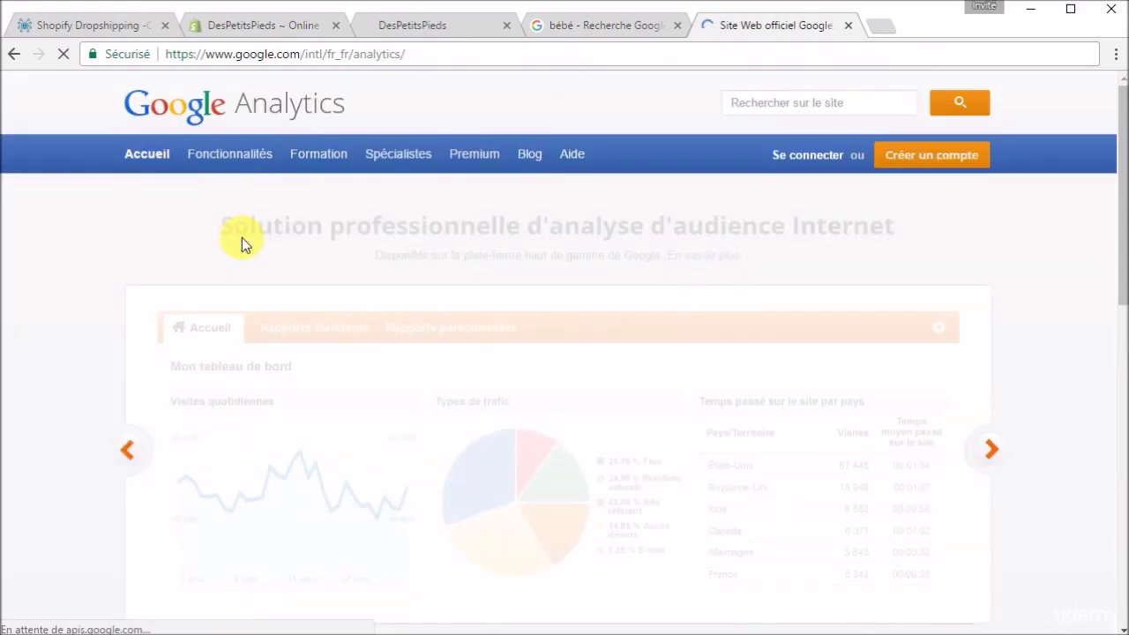
- Sign in to Google Analytics and start the registration of a new account
click(824, 154)
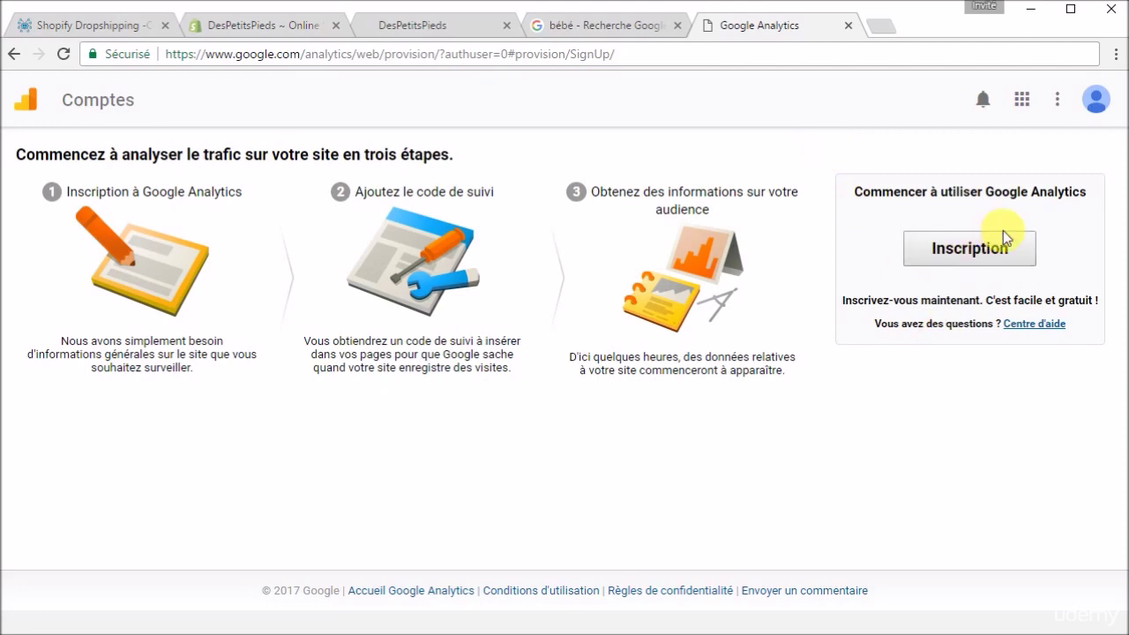
click(972, 259)
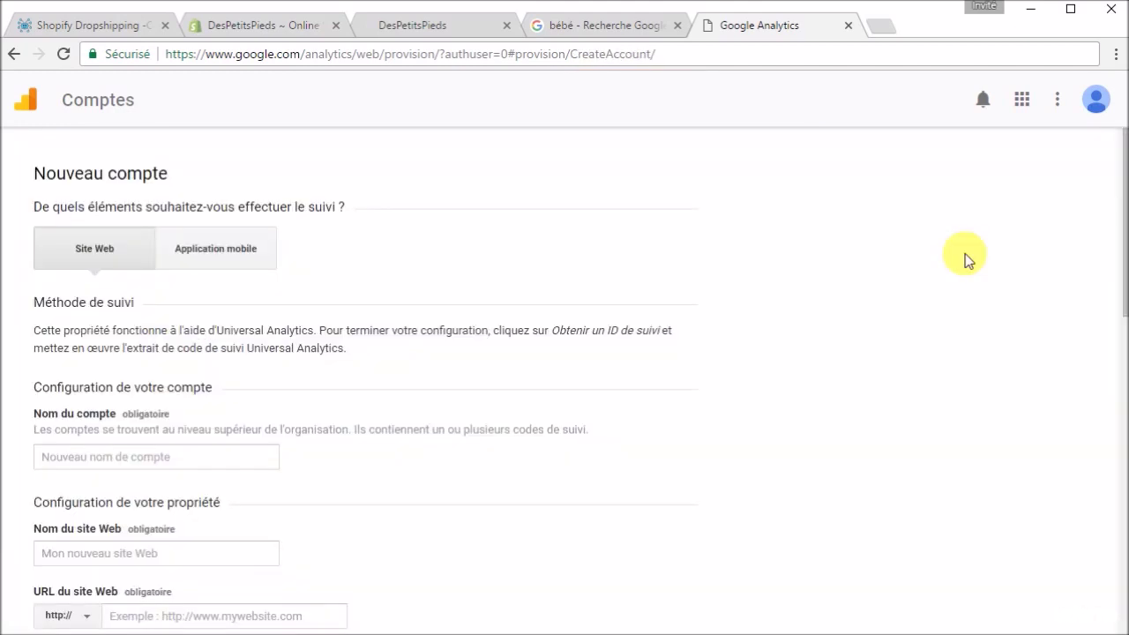
- Name the new Analytics account "Des petits Pieds" and its website "Des Petits Pieds"
scroll(376, 411, down, 2)
click(152, 288)
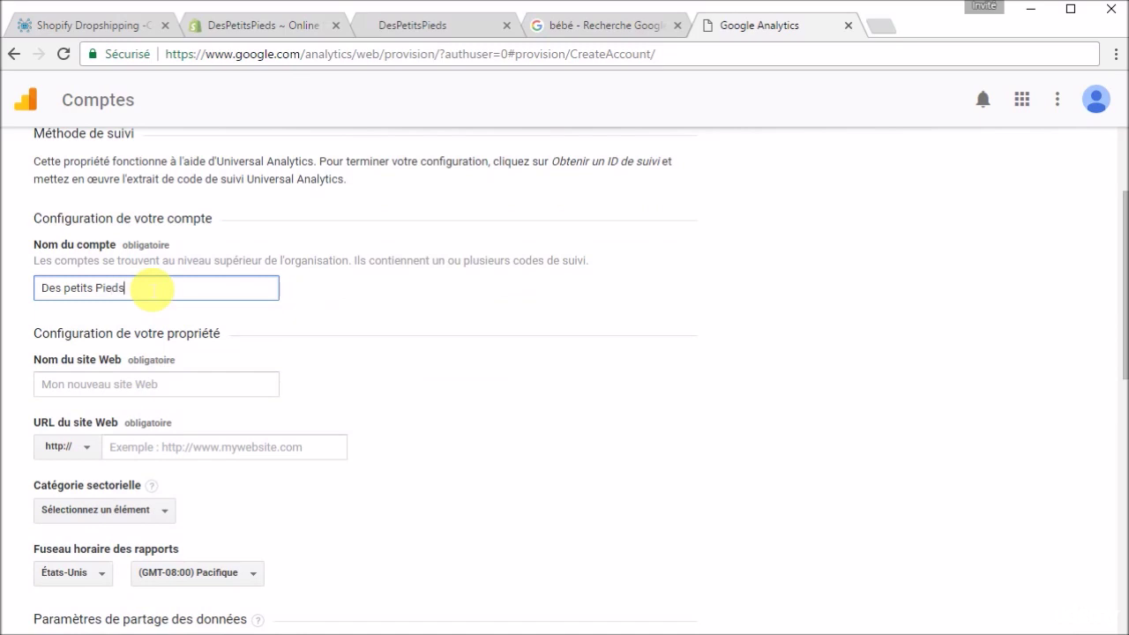
click(123, 388)
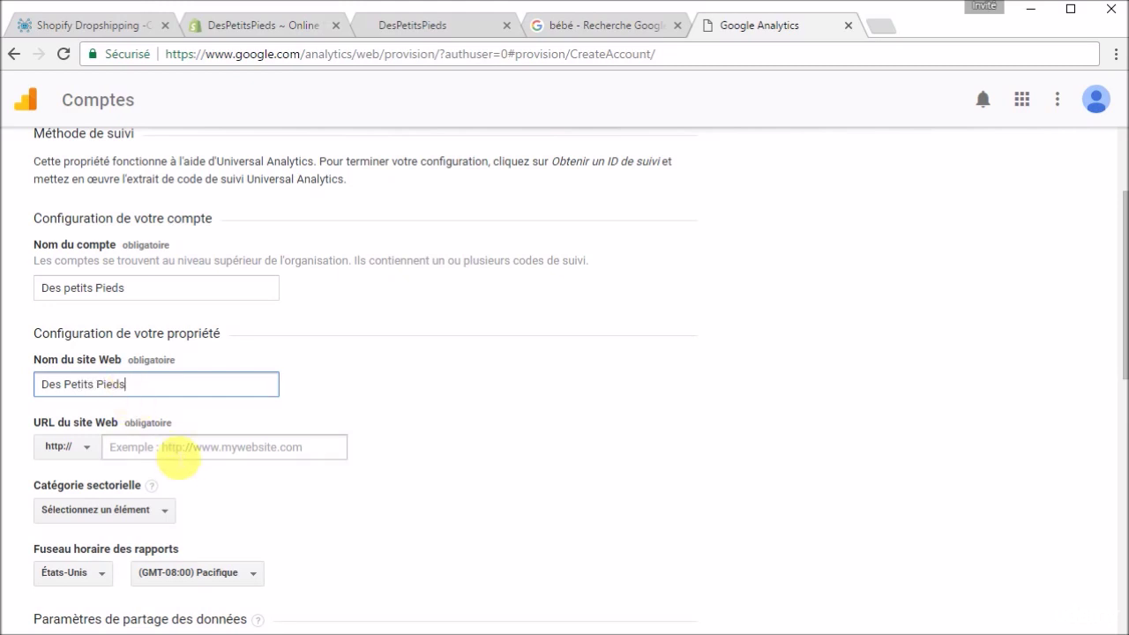
click(201, 450)
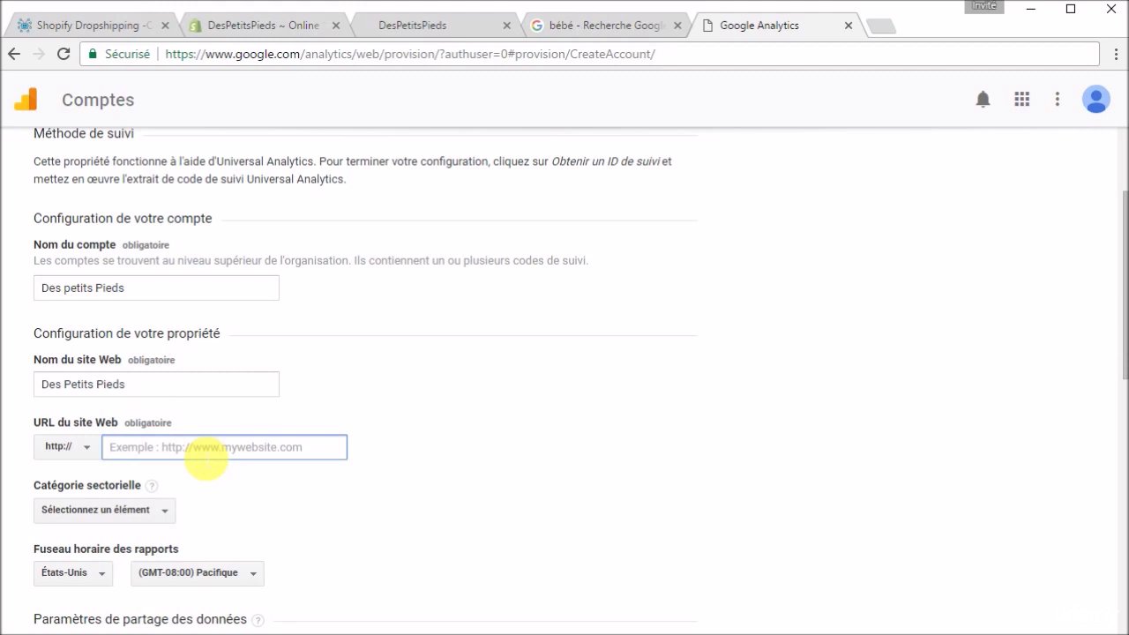
click(265, 29)
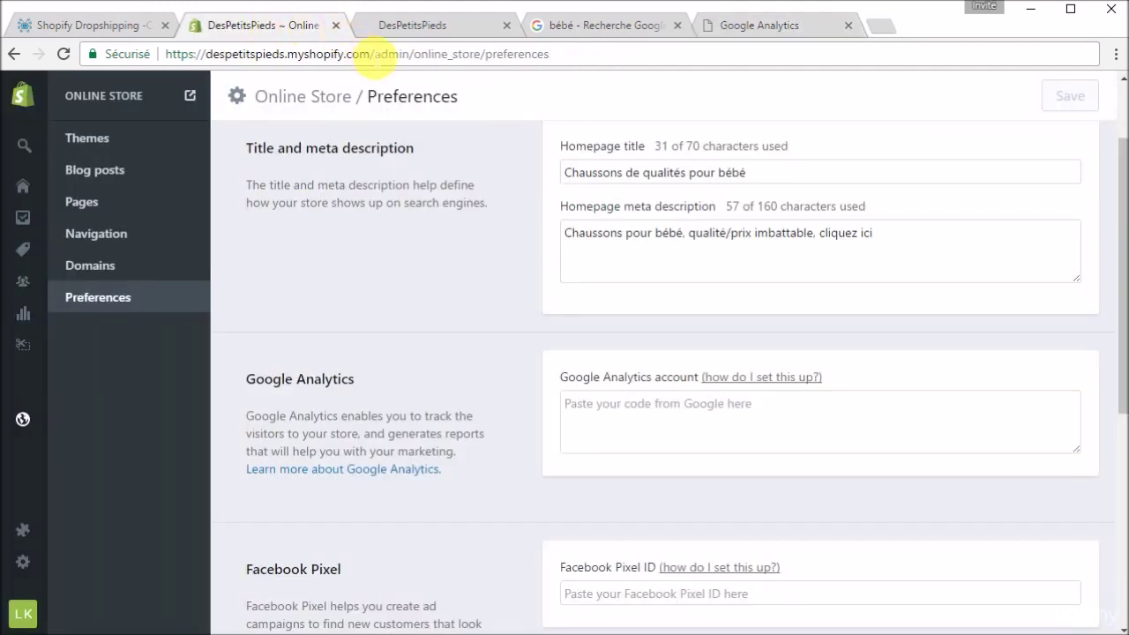
drag(370, 57, 165, 56)
key(ctrl+c)
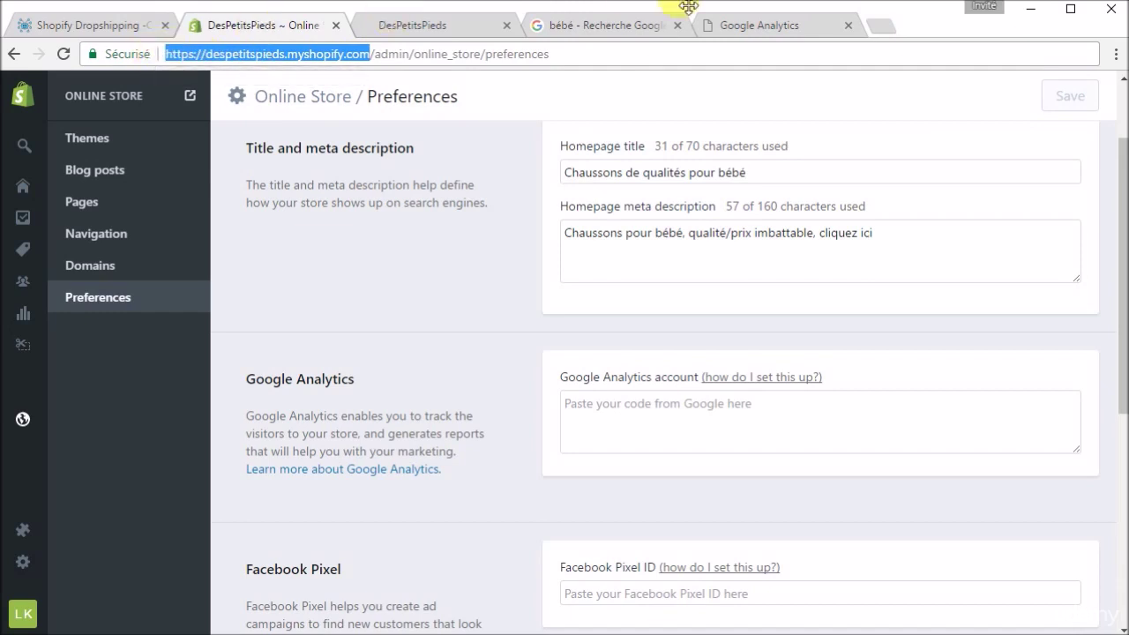
click(748, 25)
click(198, 449)
key(ctrl+v)
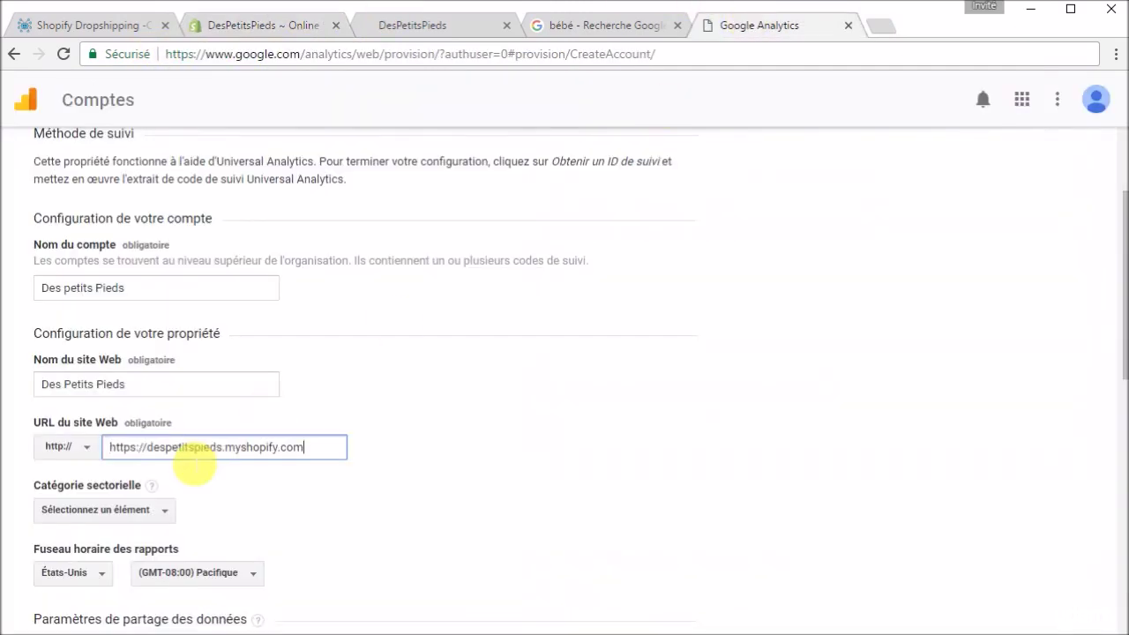
click(146, 447)
key(BackSpace)
key(BackSpace)
key(BackSpace)
key(BackSpace)
key(BackSpace)
key(BackSpace)
key(BackSpace)
key(BackSpace)
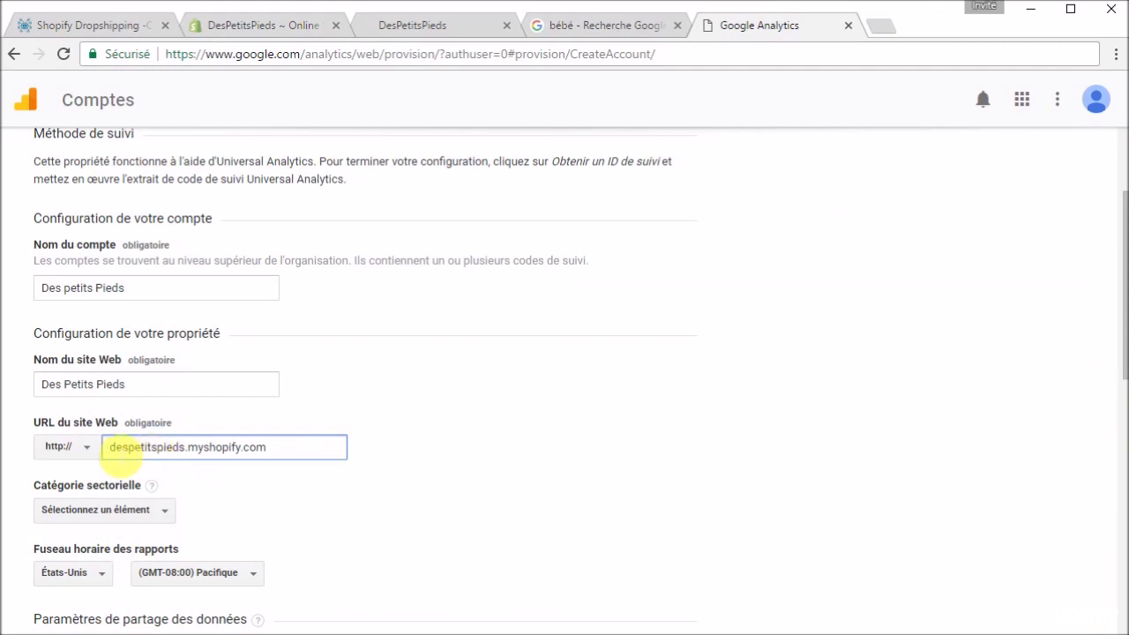
click(88, 446)
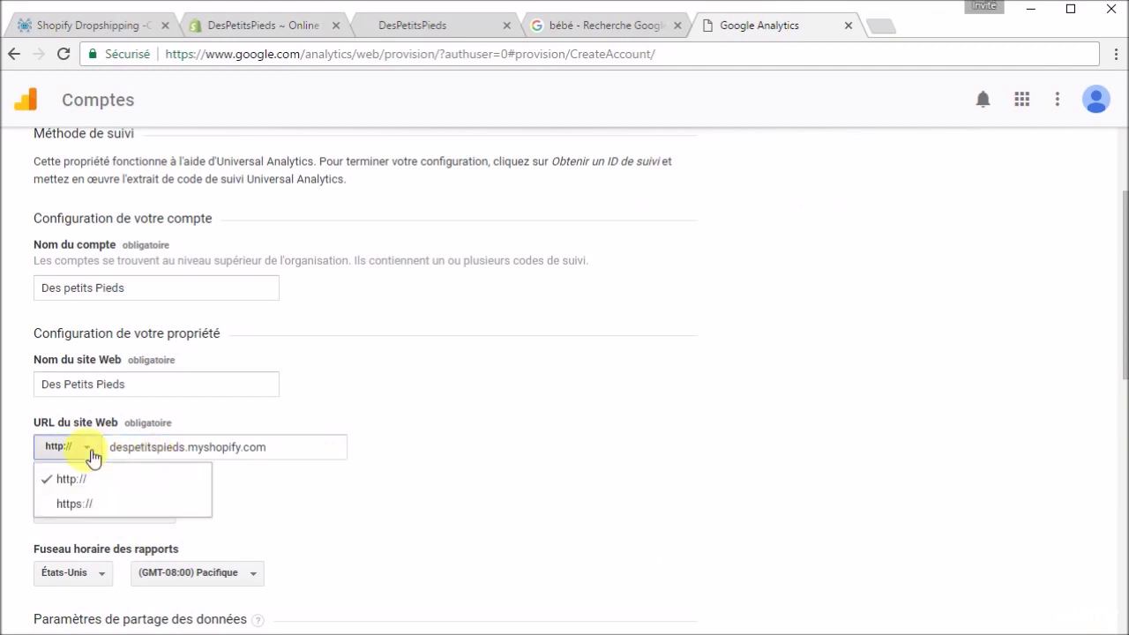
click(74, 503)
- Set the website's industry category to "Commerce et industrie"
scroll(381, 480, down, 3)
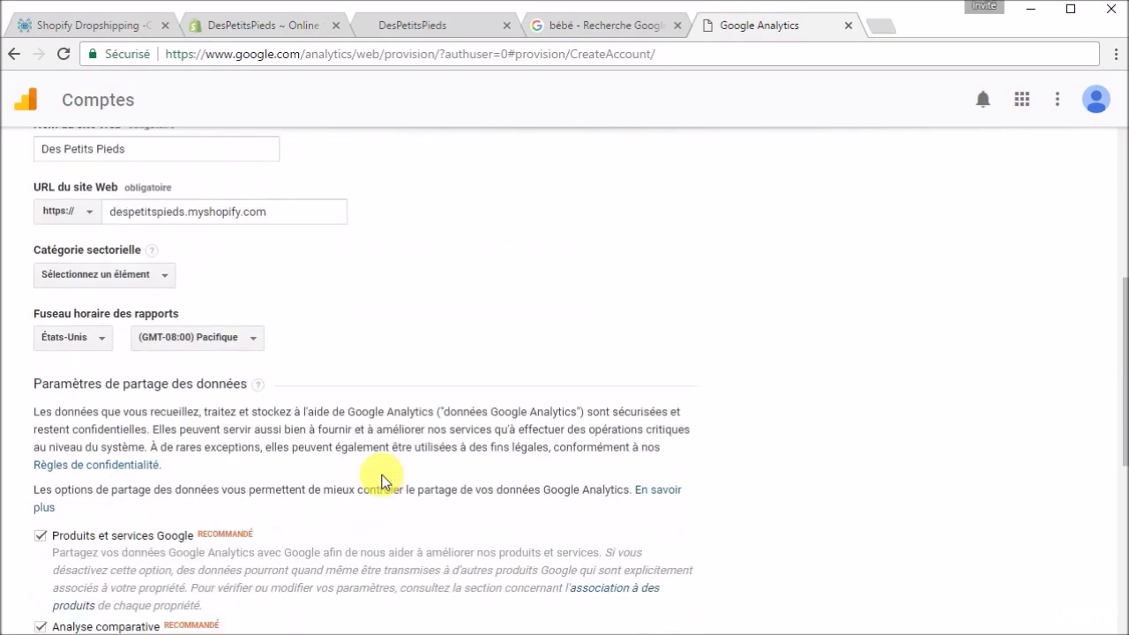
click(119, 256)
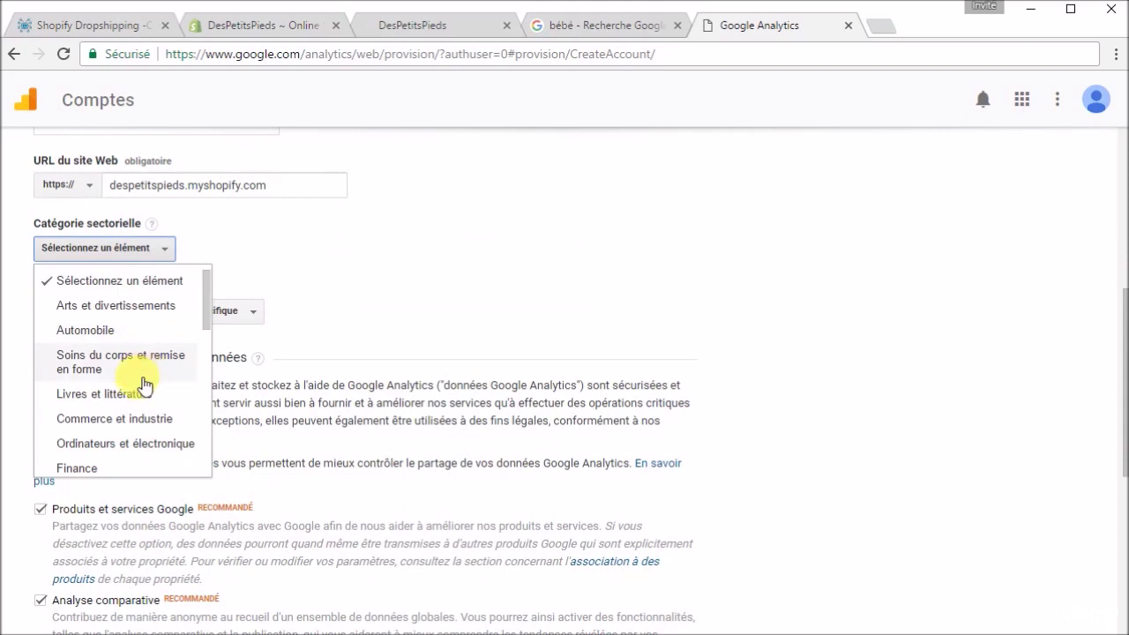
scroll(144, 385, down, 1)
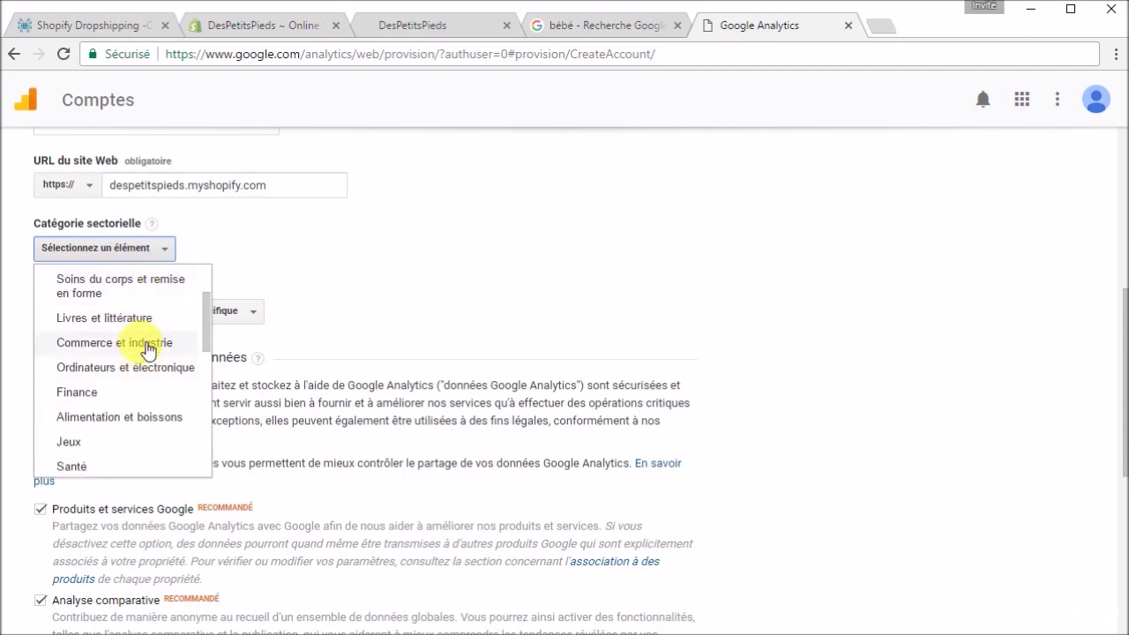
click(147, 350)
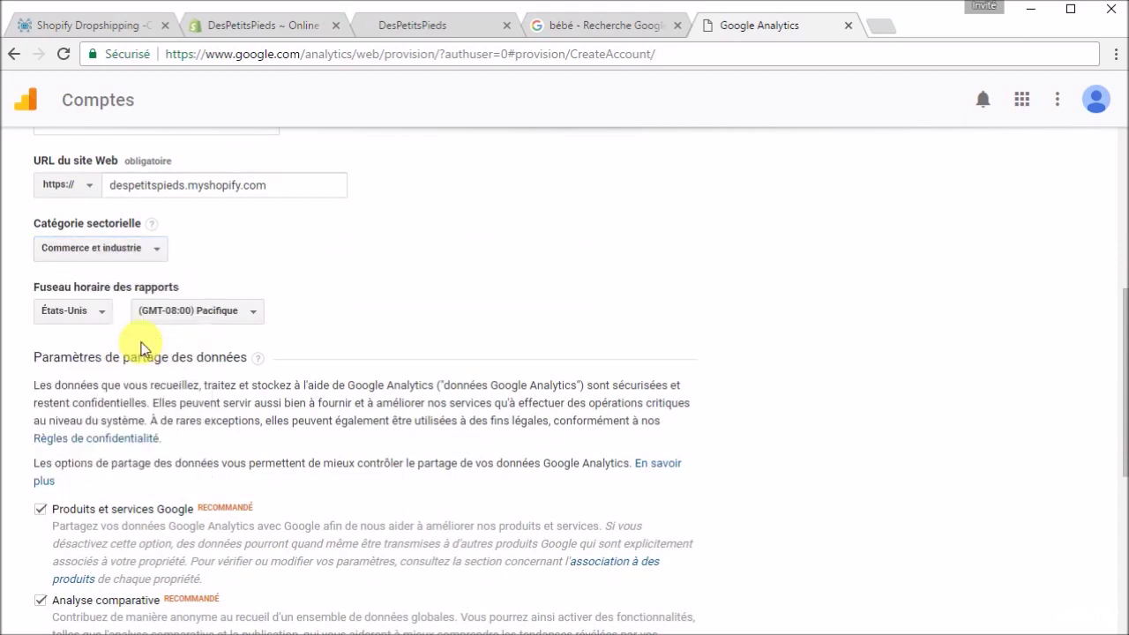
- Set the country of the reporting time zone to France
click(91, 320)
text(fr)
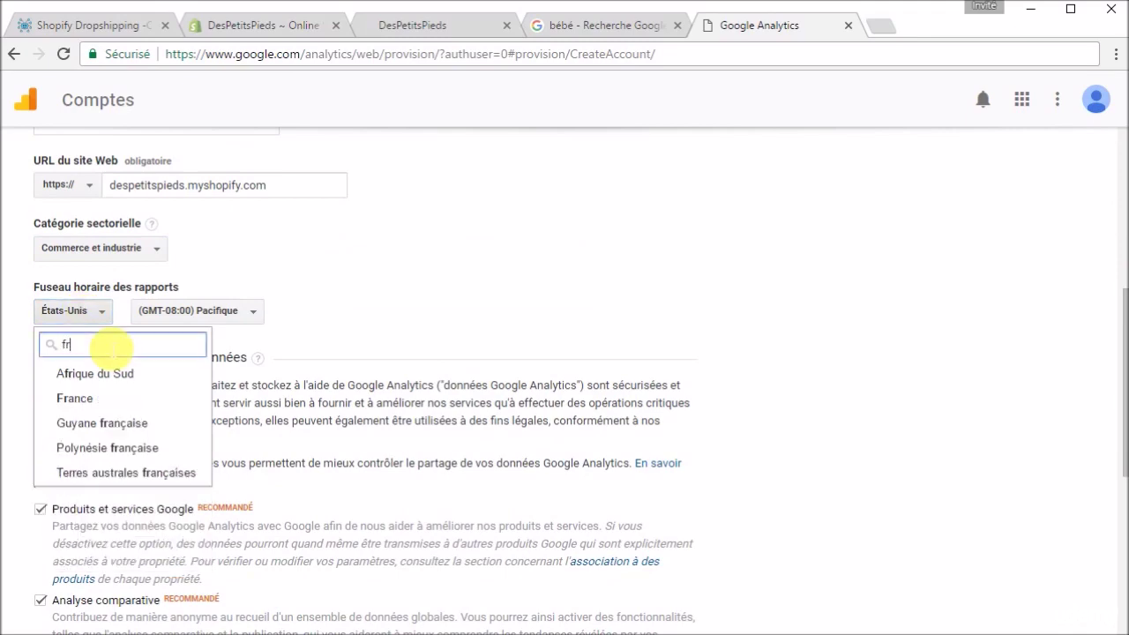
click(97, 399)
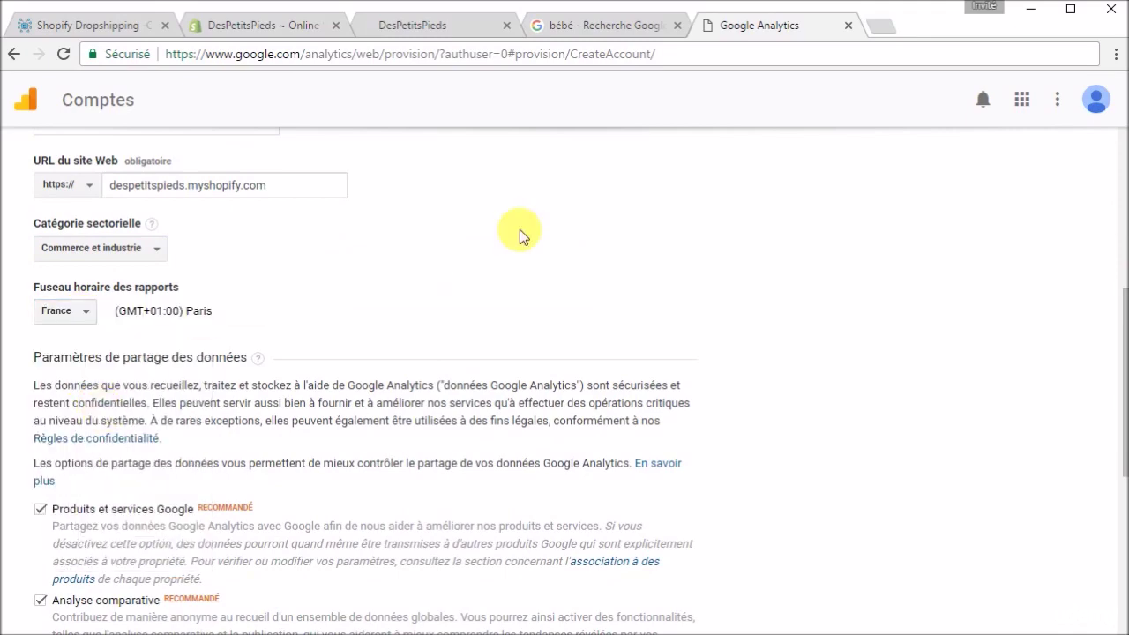
- Review the data sharing settings and submit the new Analytics account form to obtain a tracking ID
scroll(520, 234, down, 3)
scroll(523, 235, up, 1)
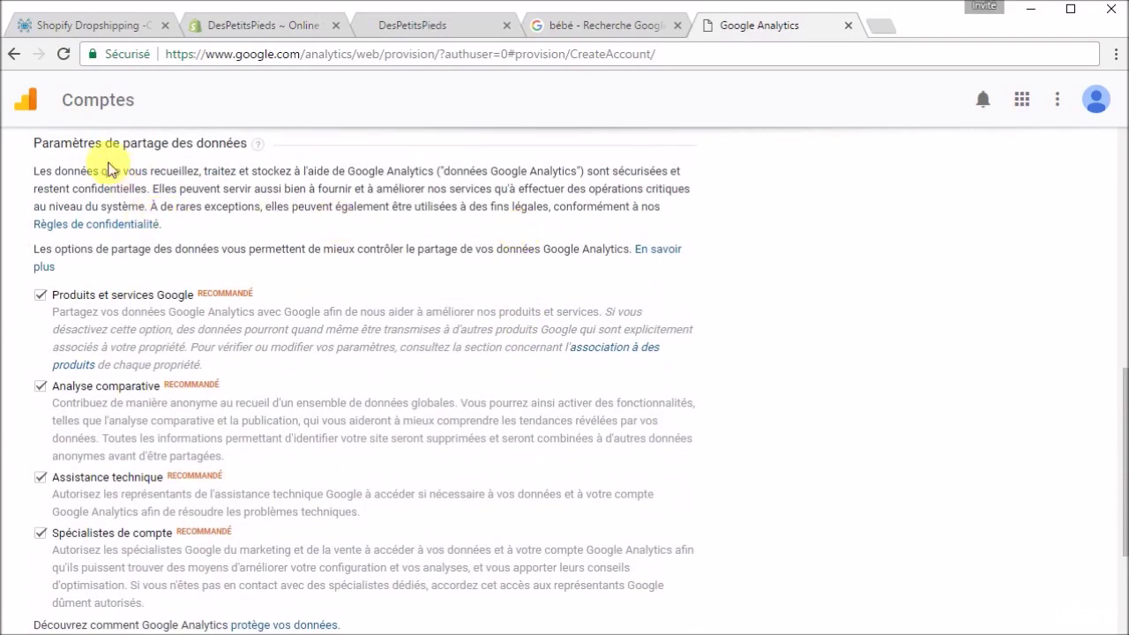
scroll(344, 494, down, 2)
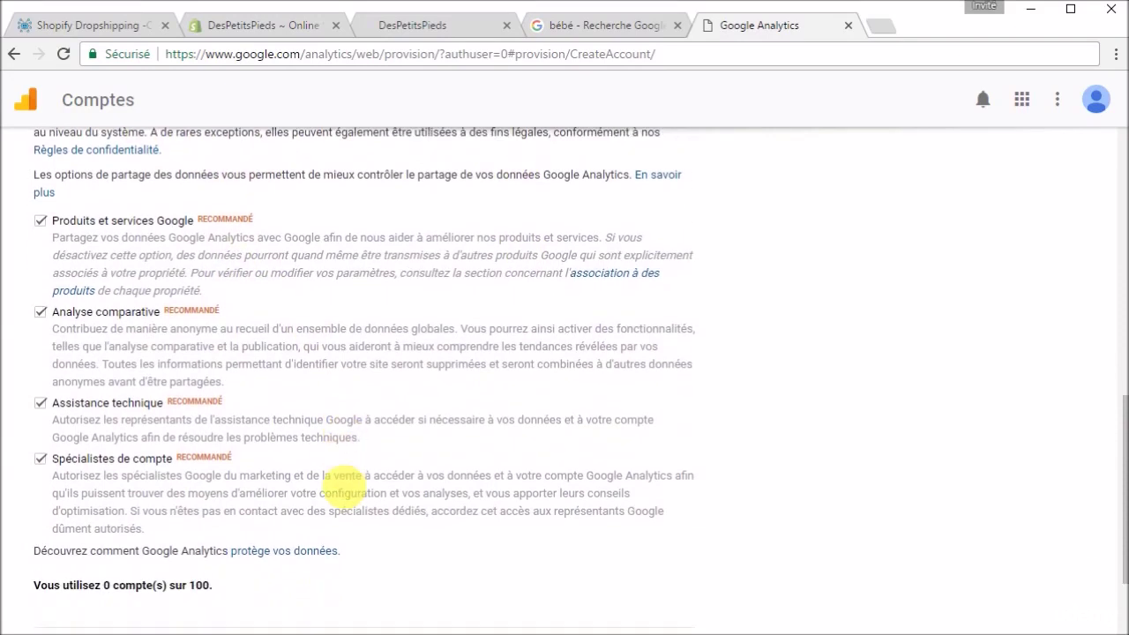
scroll(342, 529, down, 1)
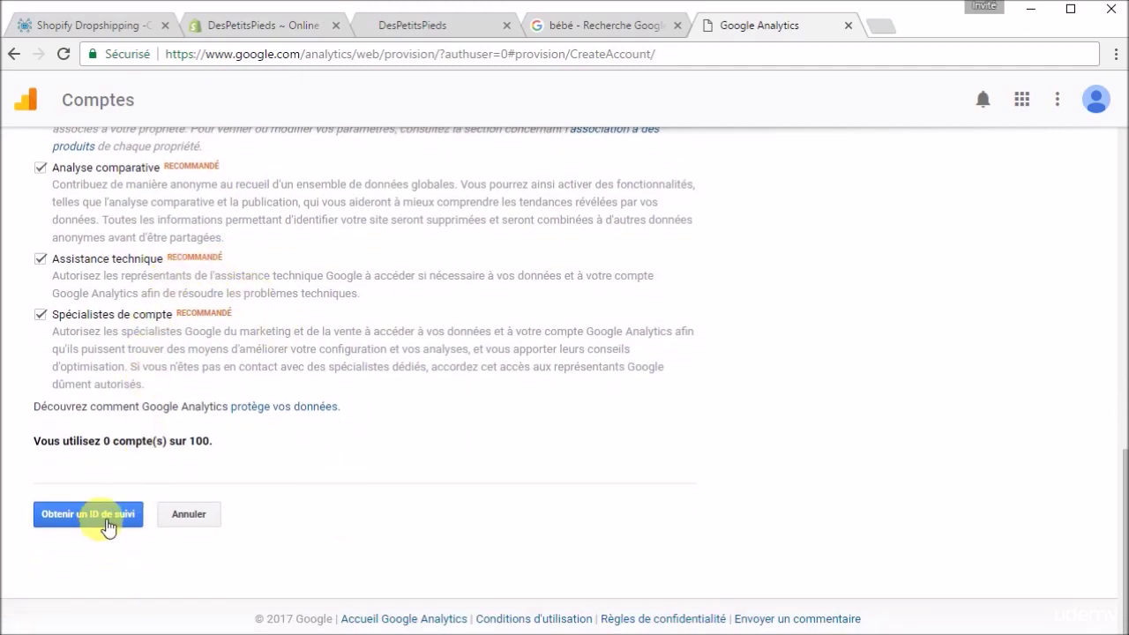
click(107, 524)
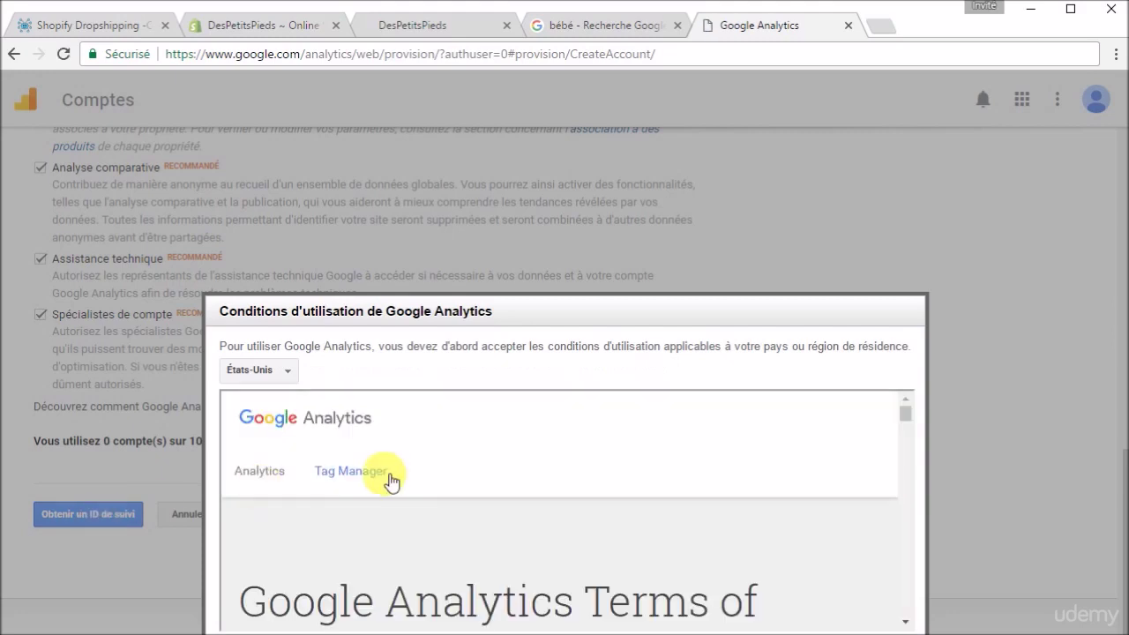
- Set the country of the Google Analytics terms of use to France
scroll(391, 479, down, 2)
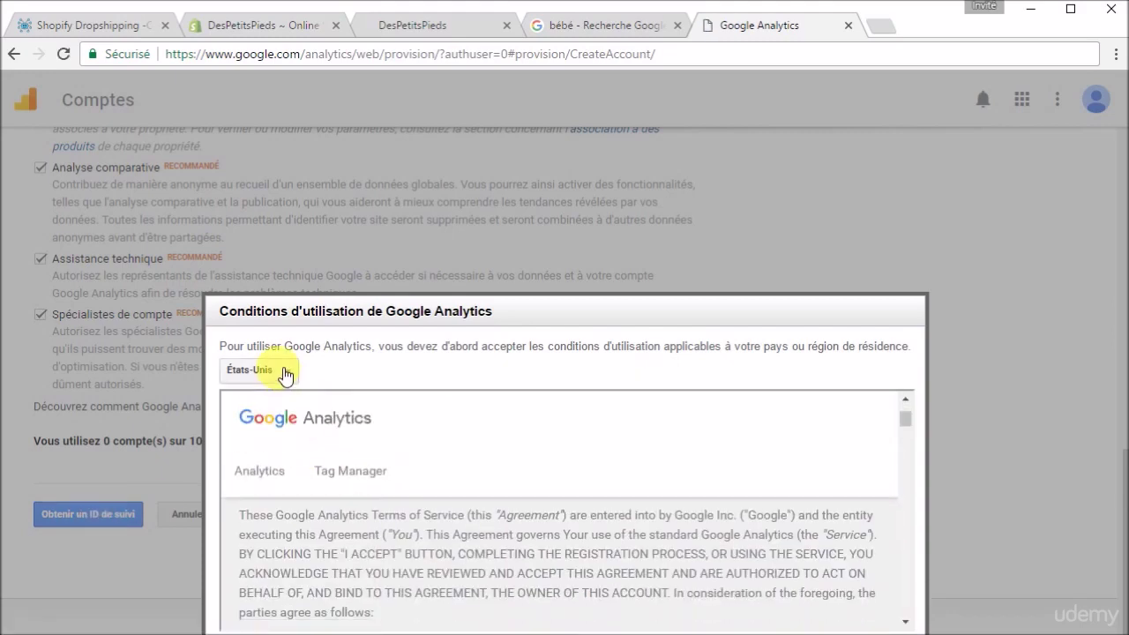
click(283, 374)
click(308, 401)
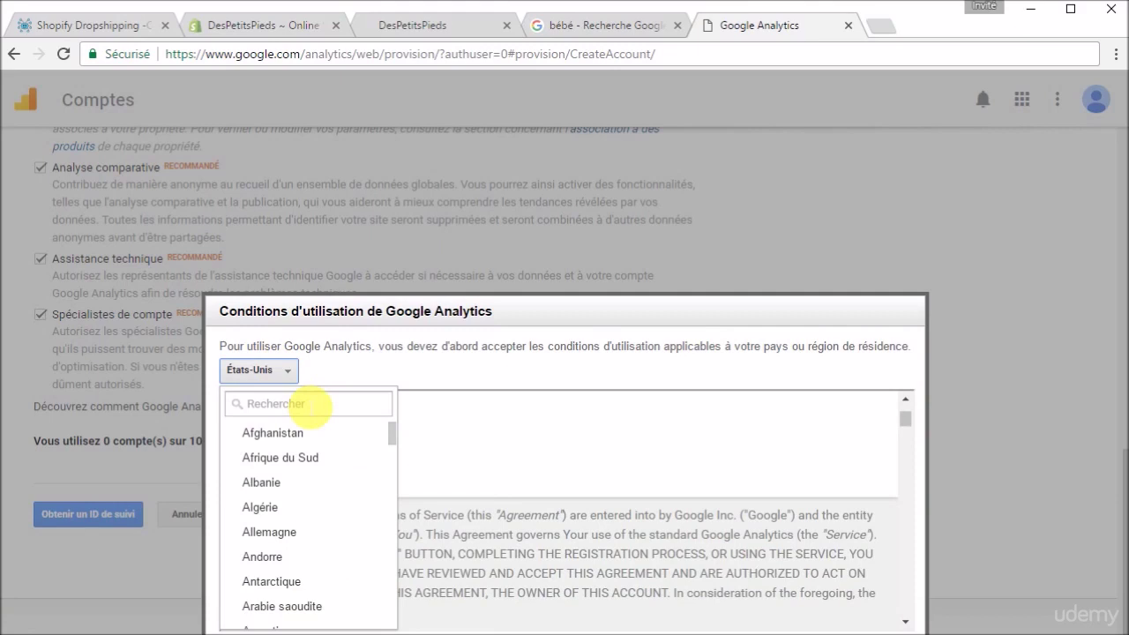
text(fr)
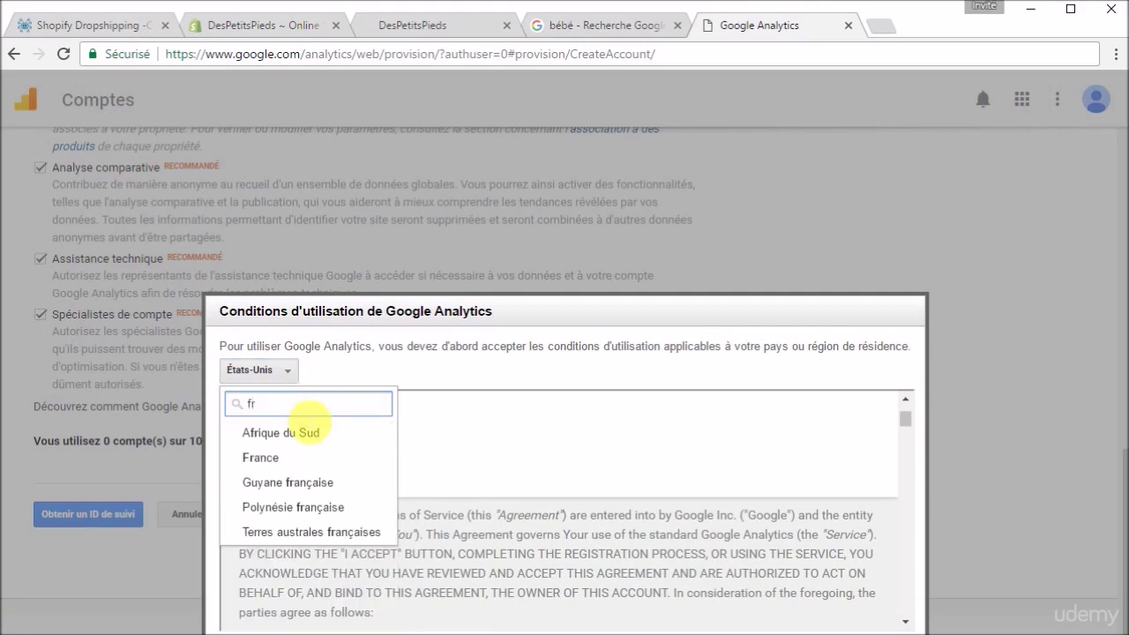
click(291, 456)
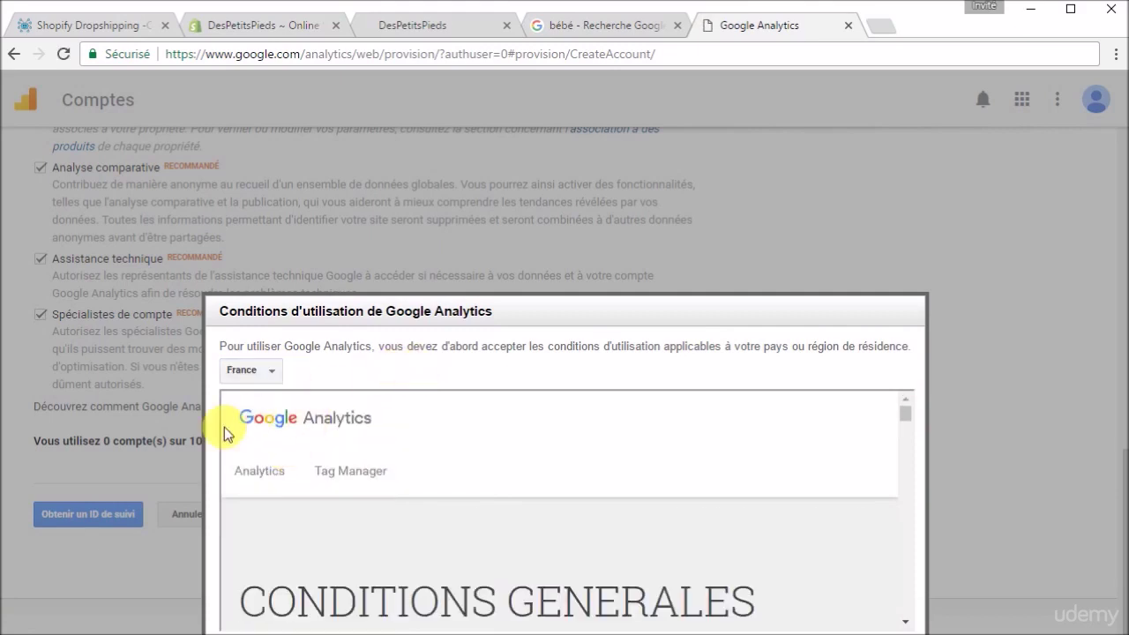
- Go through the French Google Analytics terms of use to the end and accept them
scroll(438, 497, down, 15)
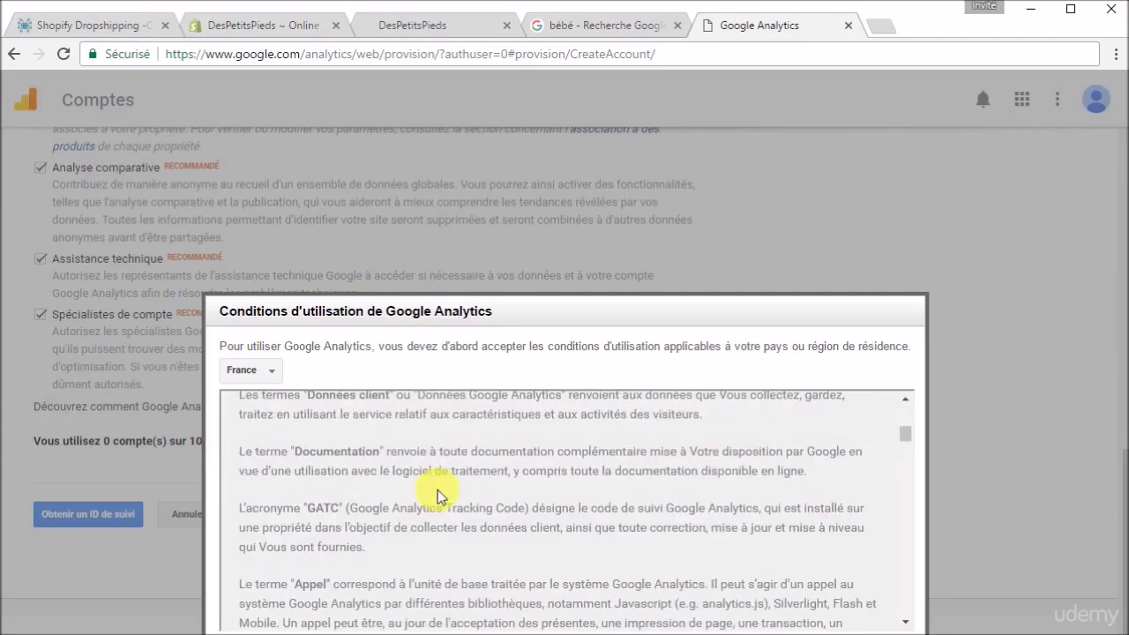
scroll(438, 496, down, 20)
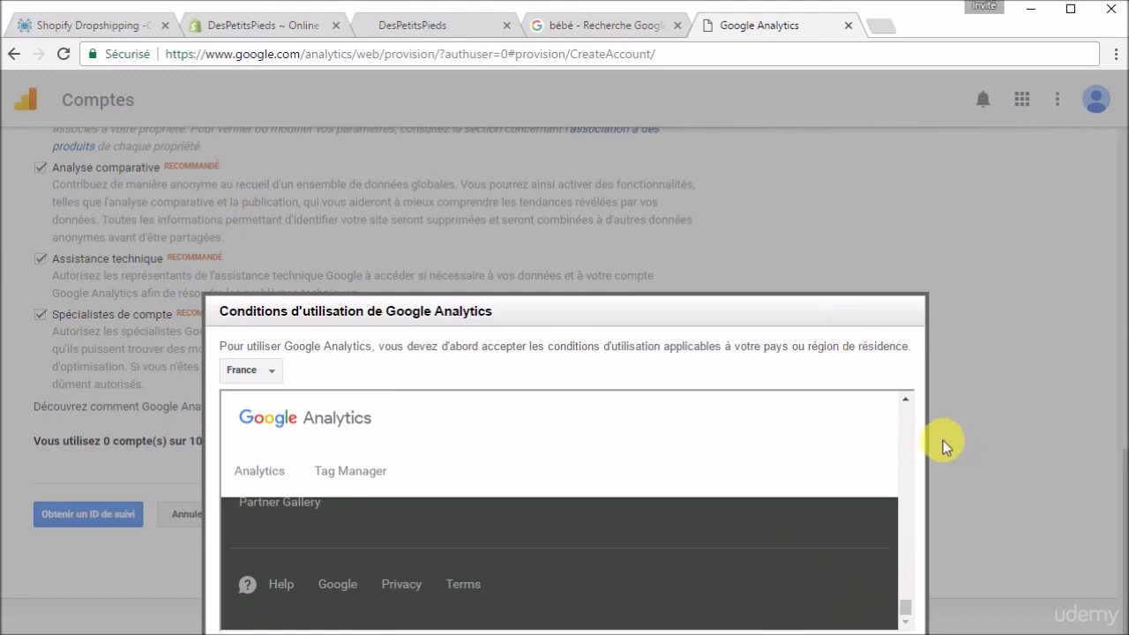
drag(849, 315, 844, 178)
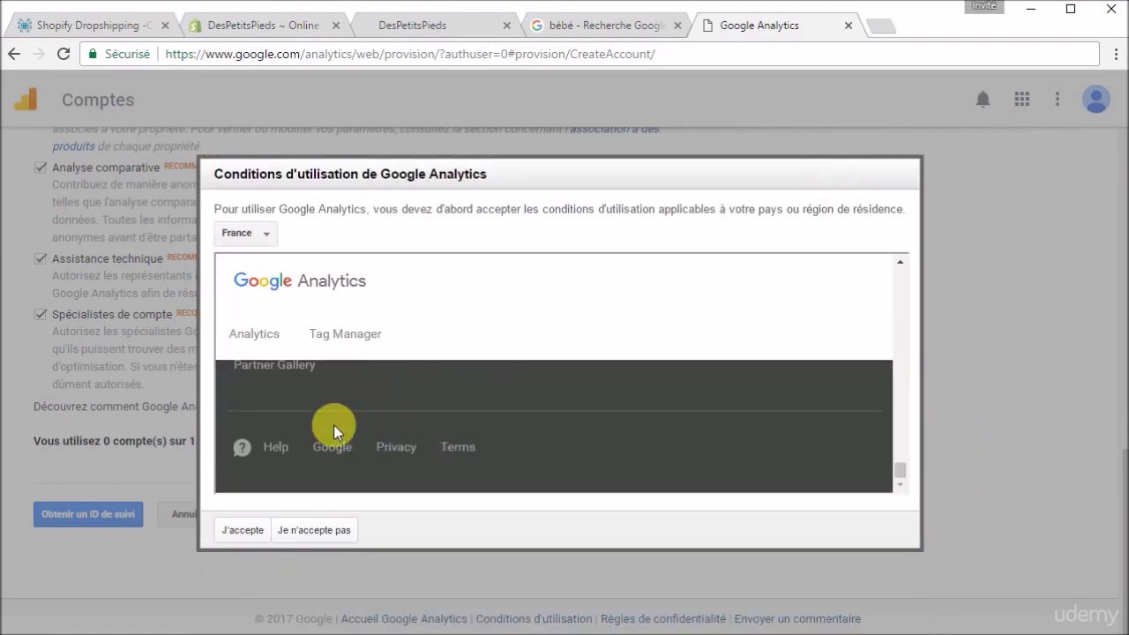
click(246, 532)
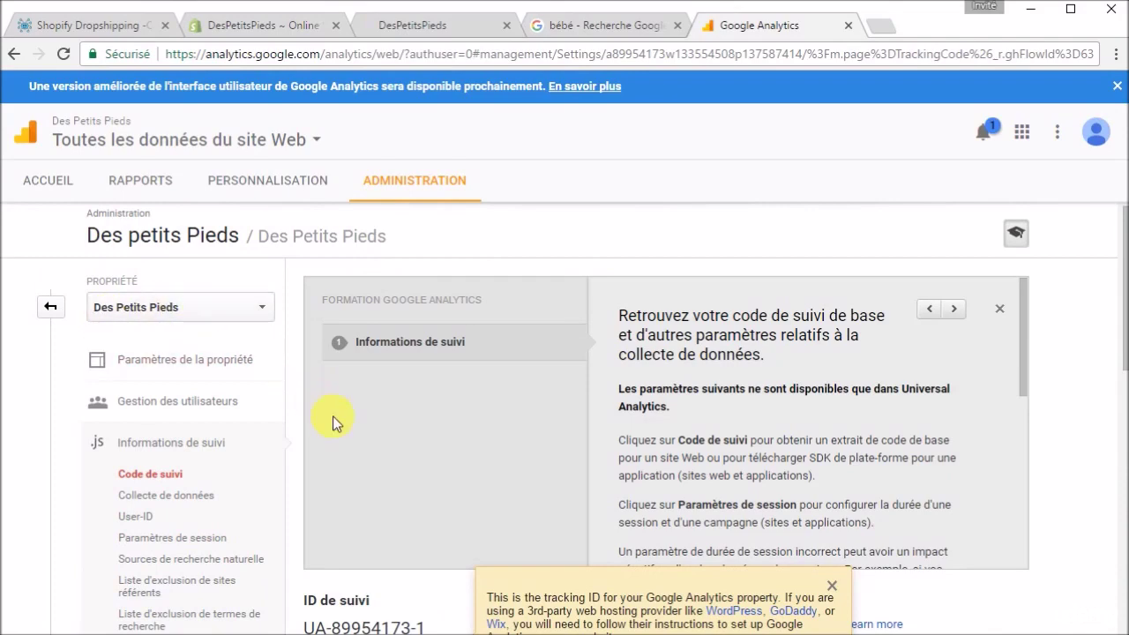
- Dismiss the tracking ID tip and copy the entire website tracking script of the new Analytics property
scroll(332, 416, down, 2)
scroll(333, 415, down, 2)
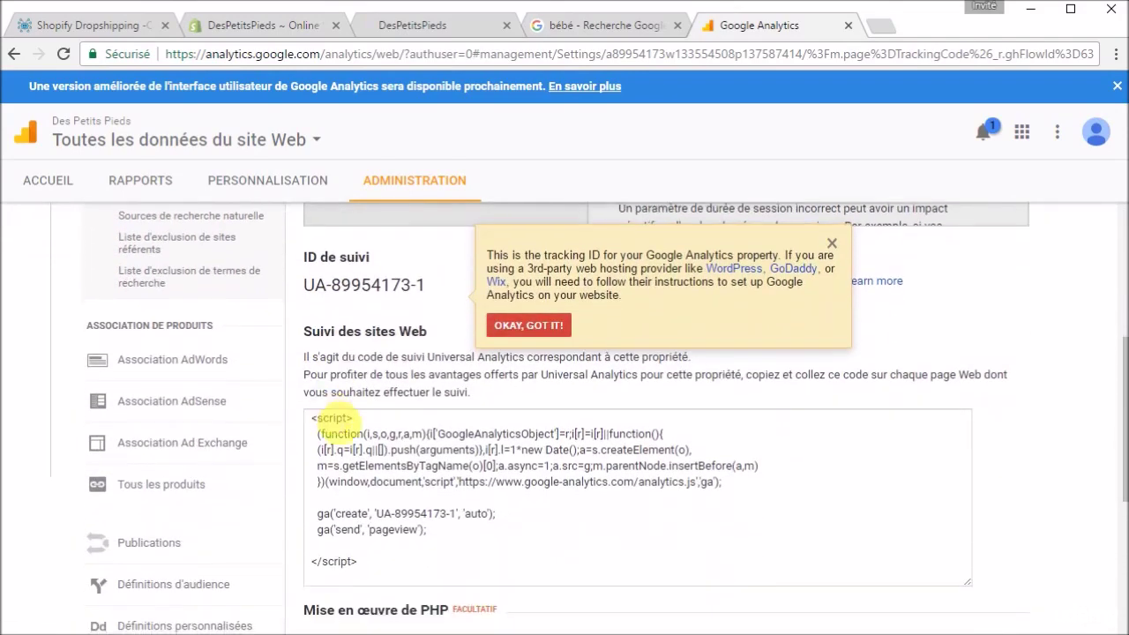
click(836, 246)
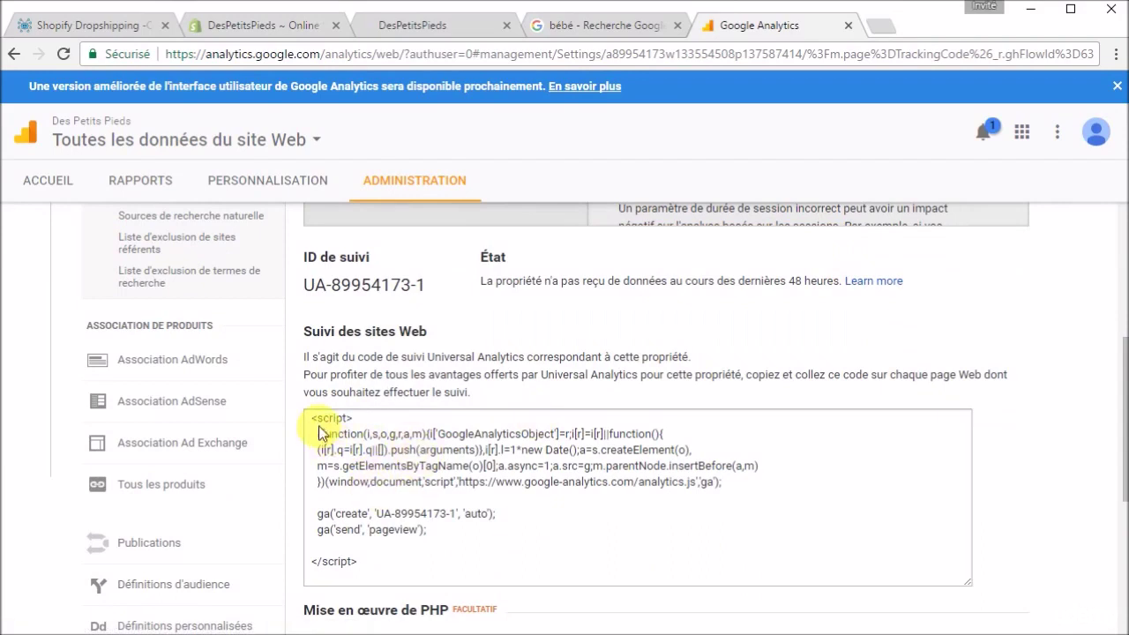
click(386, 480)
right_click(386, 480)
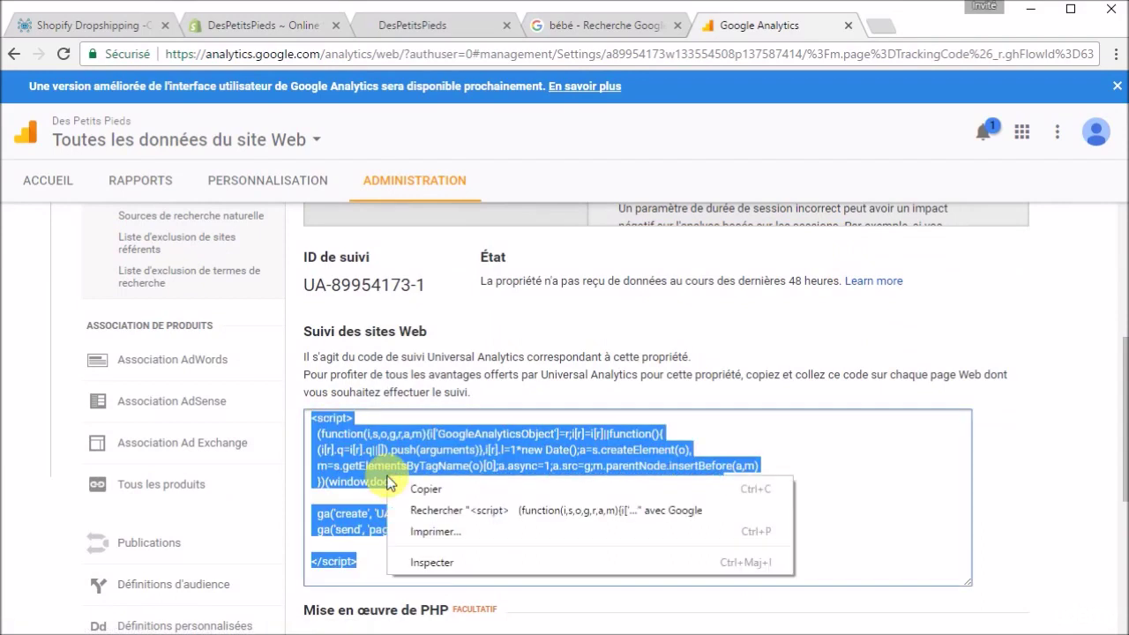
click(413, 489)
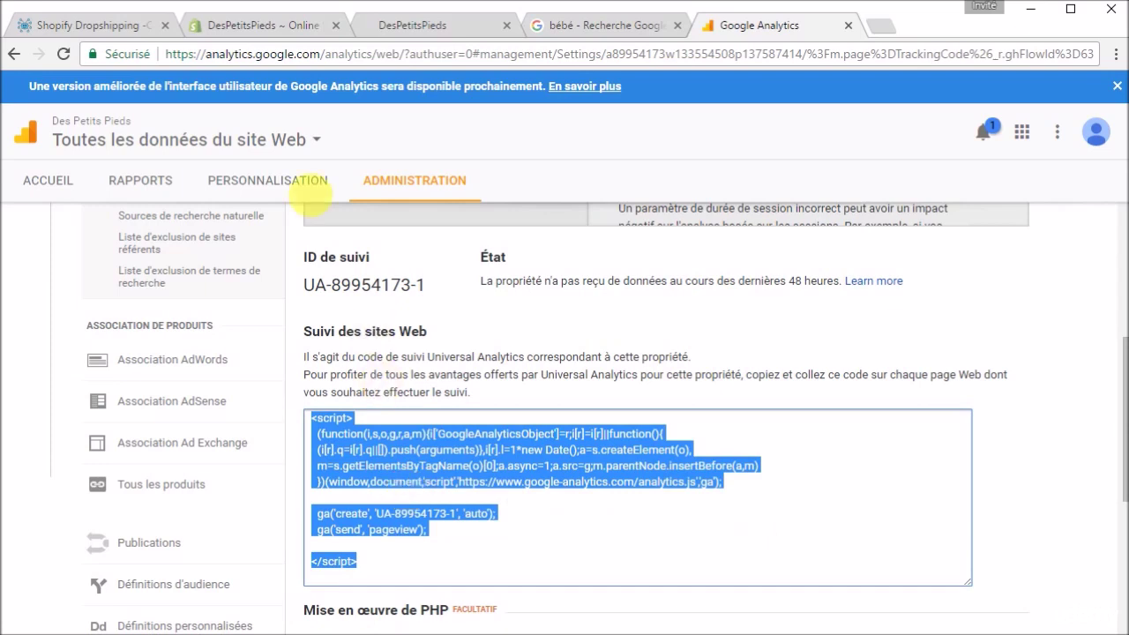
- Paste the tracking script into the Google Analytics account setting of the Shopify store preferences and save
click(262, 26)
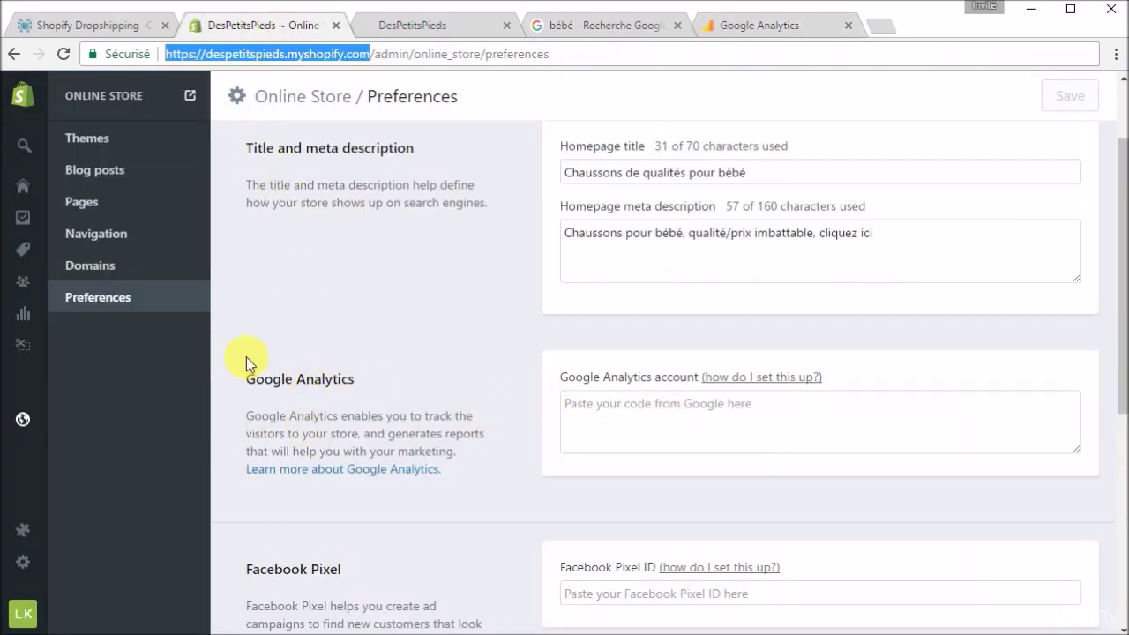
click(633, 423)
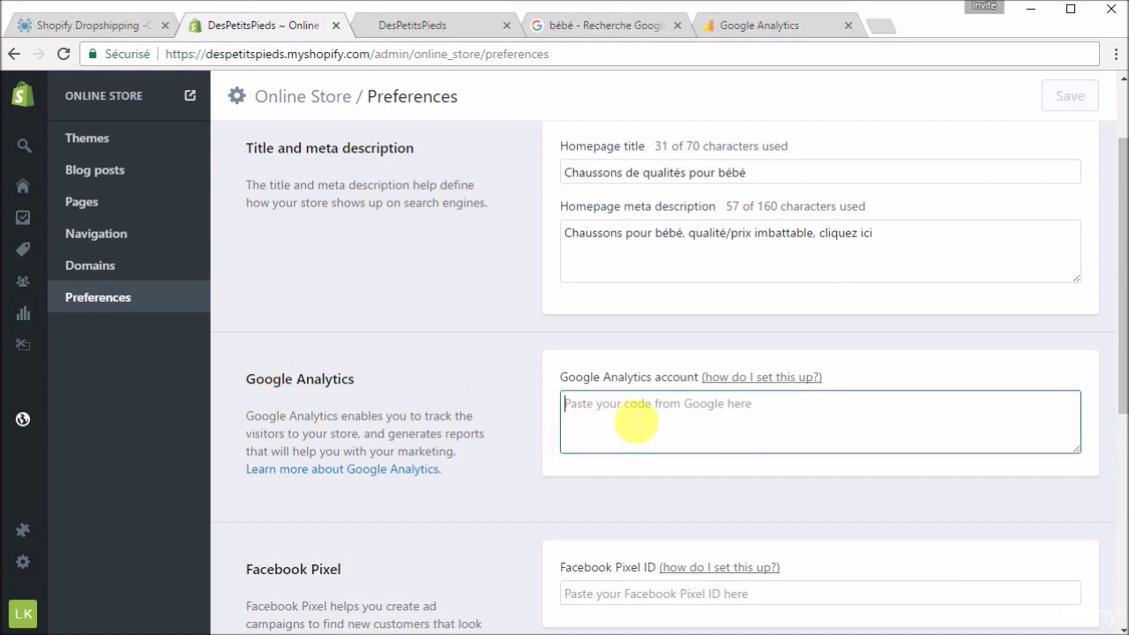
right_click(635, 423)
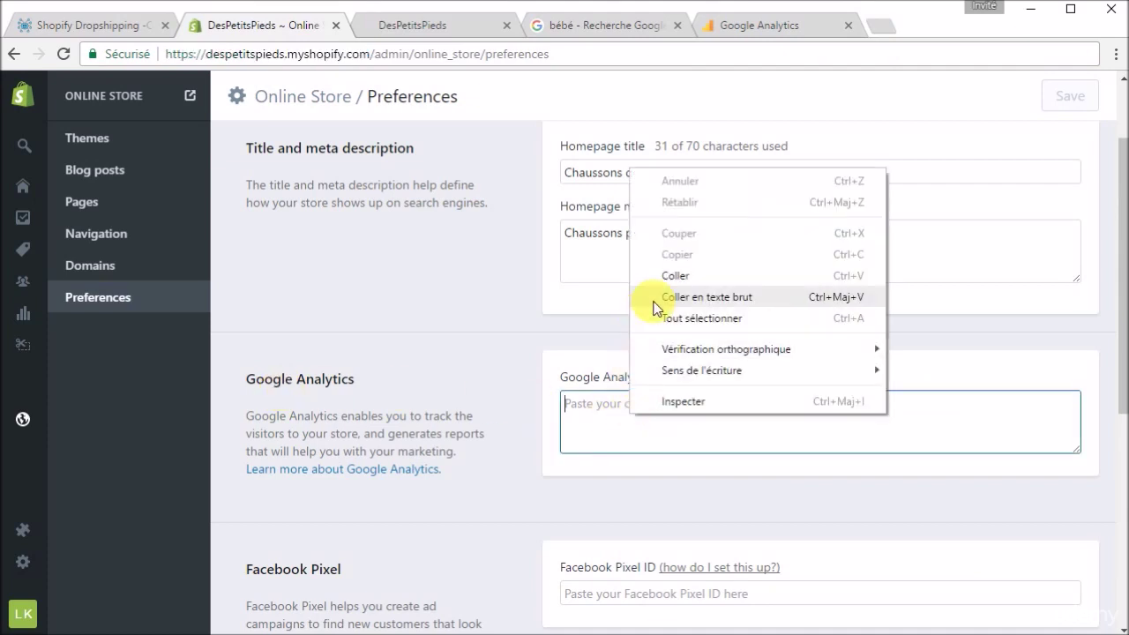
click(676, 277)
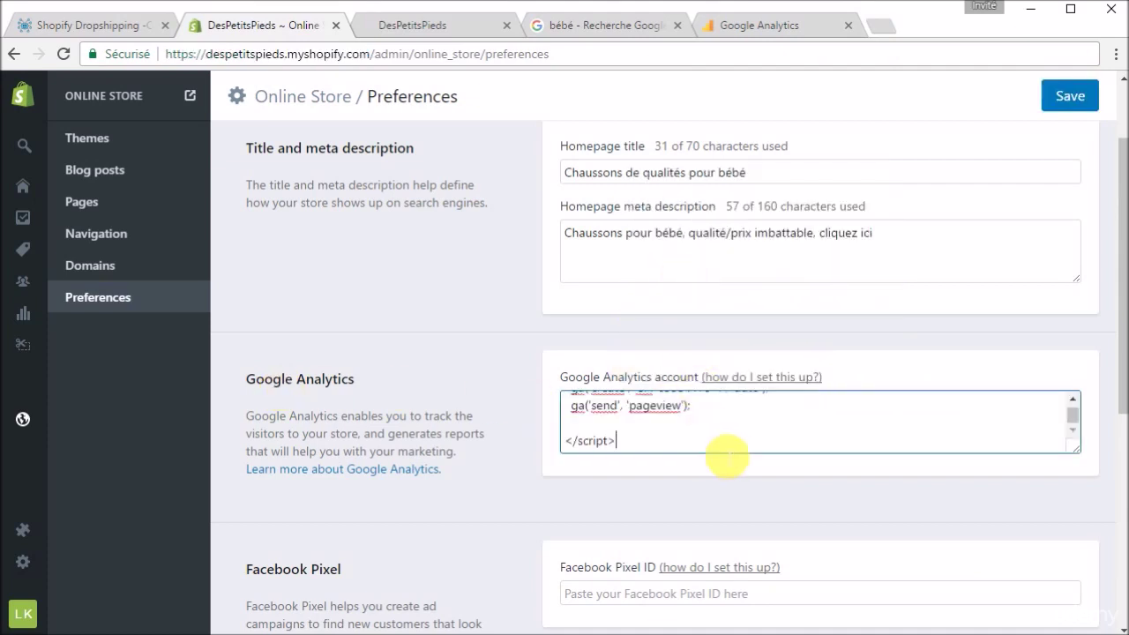
click(1081, 101)
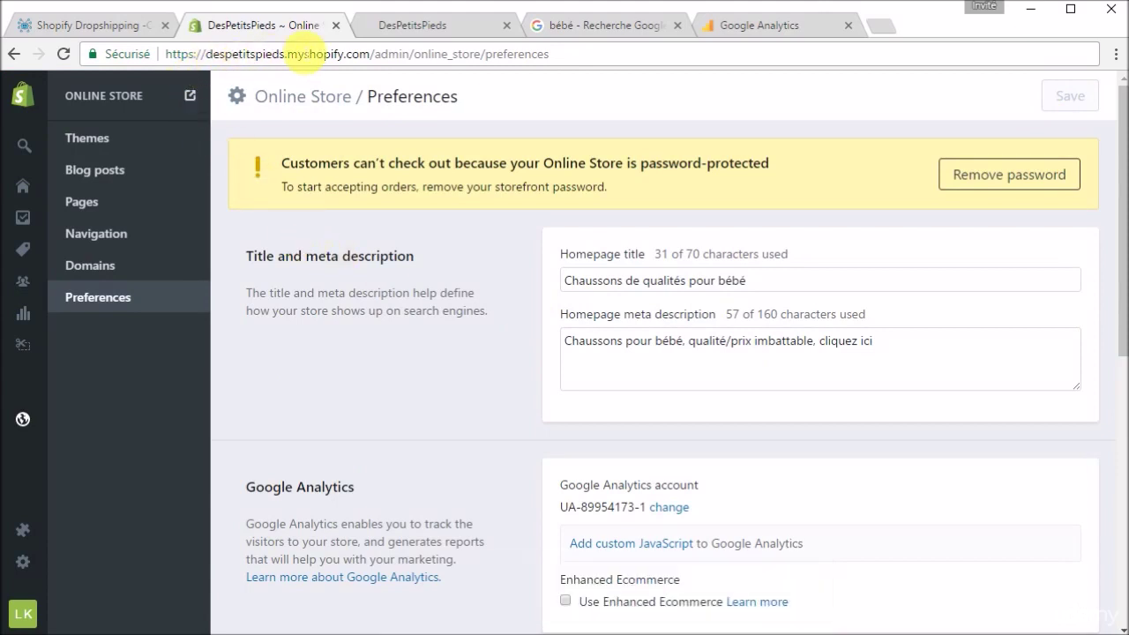
- Switch to the MindMup mind map and select the topic "Modifier le terme "Epargnez...""
click(749, 27)
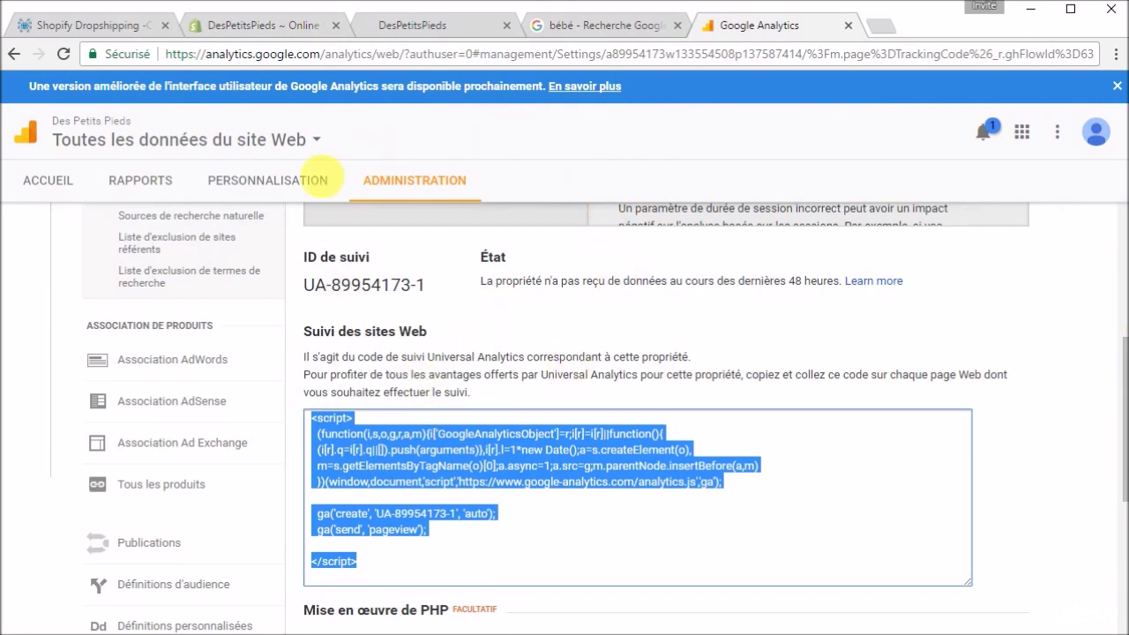
click(83, 26)
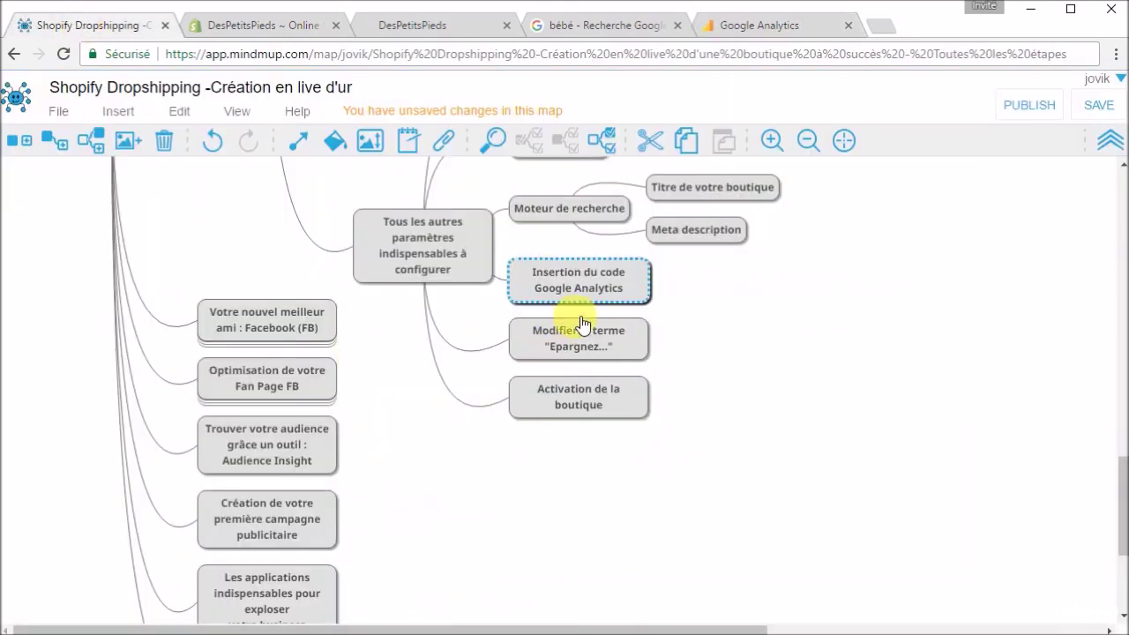
click(642, 339)
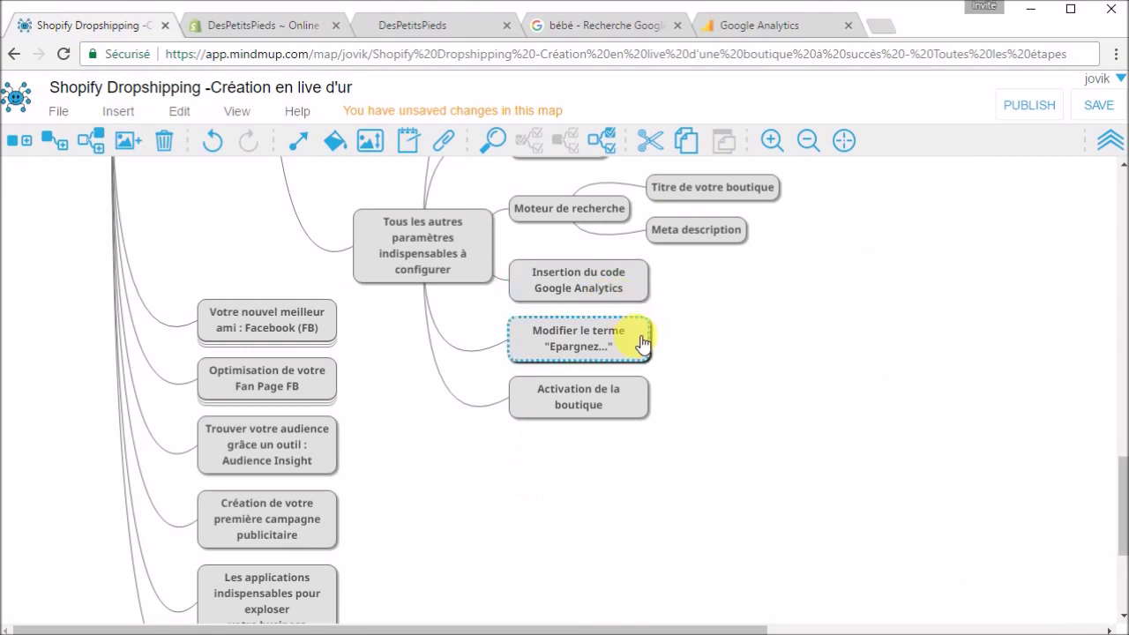
- Reload the DesPetitsPieds storefront and examine the "Épargnez" badges on the featured products of the home page
click(451, 29)
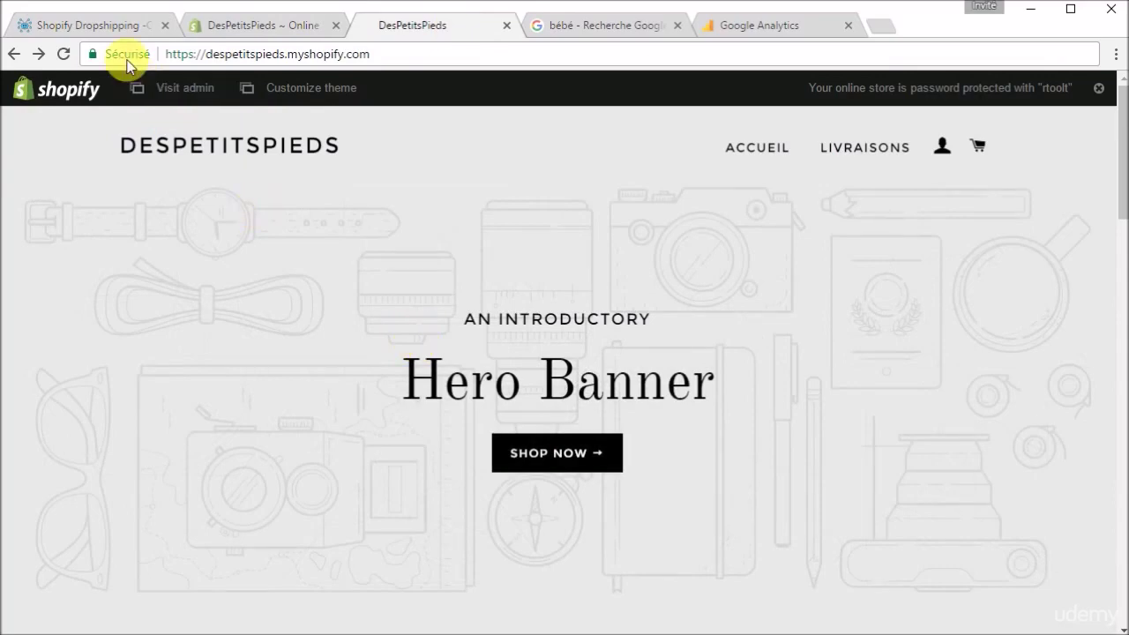
click(63, 55)
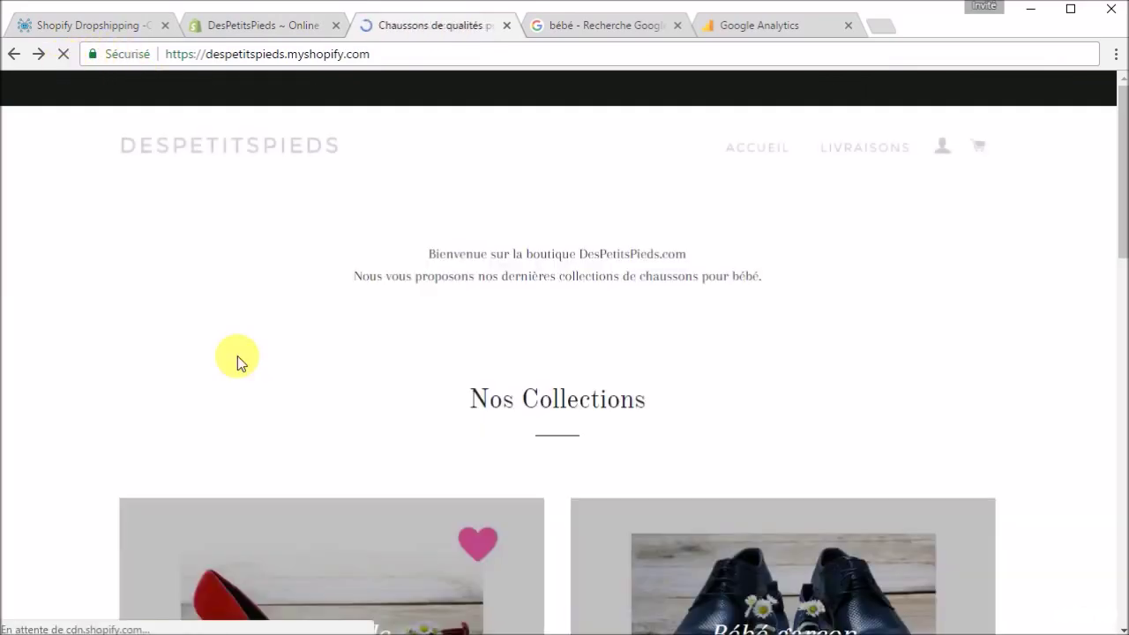
scroll(240, 360, down, 4)
scroll(244, 363, down, 4)
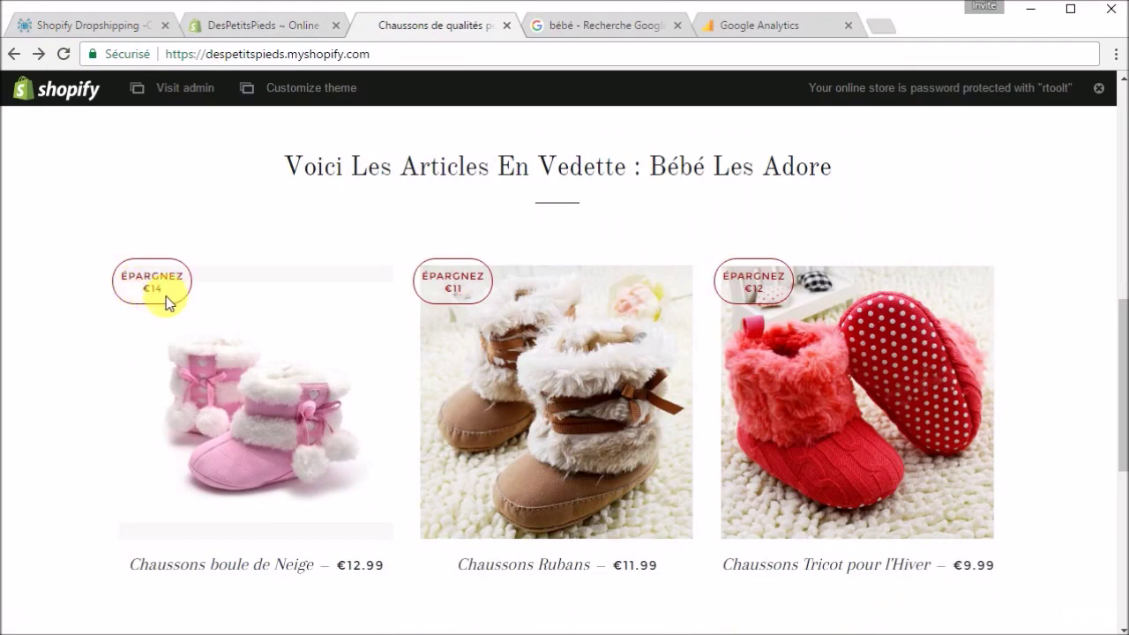
scroll(219, 330, down, 2)
scroll(219, 332, up, 2)
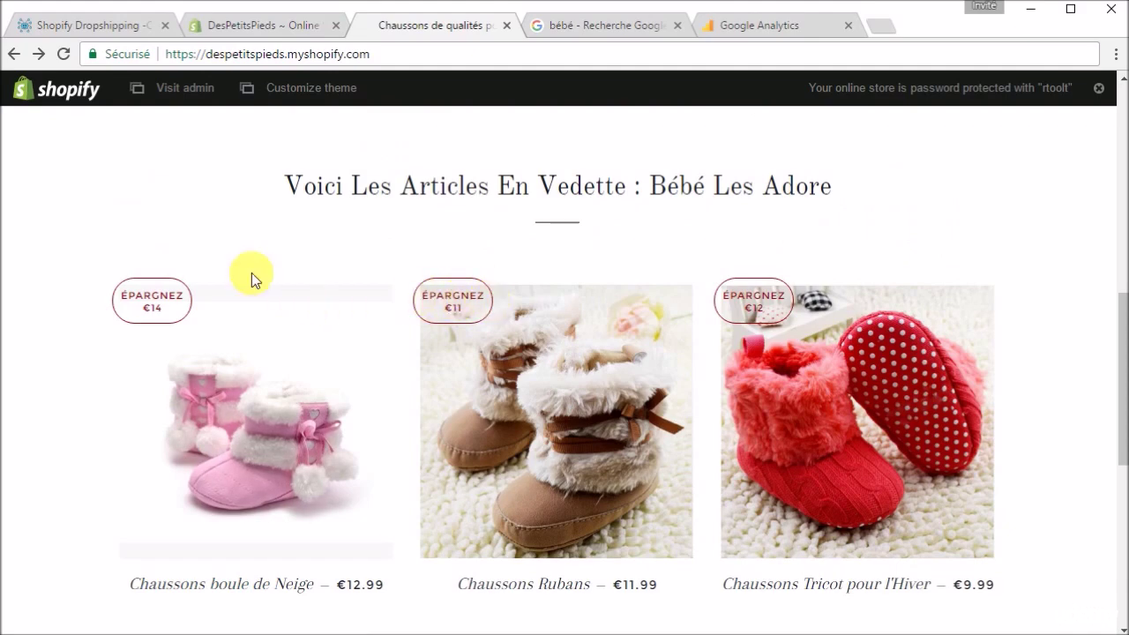
- Switch to the Shopify admin and open the language editor of the Brooklyn theme
click(282, 29)
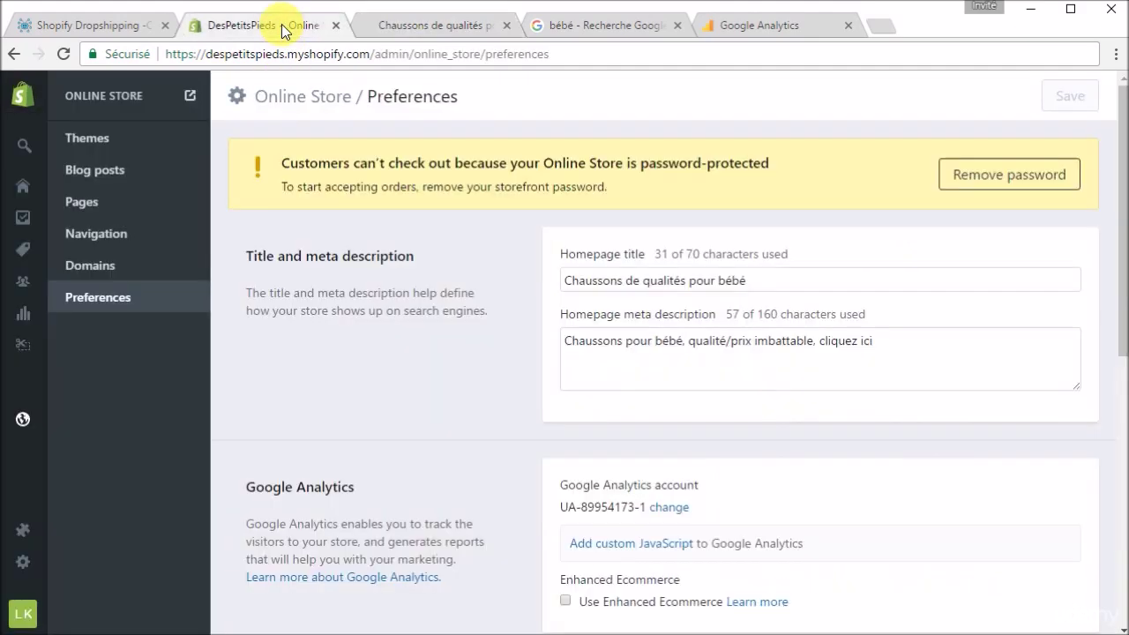
click(97, 138)
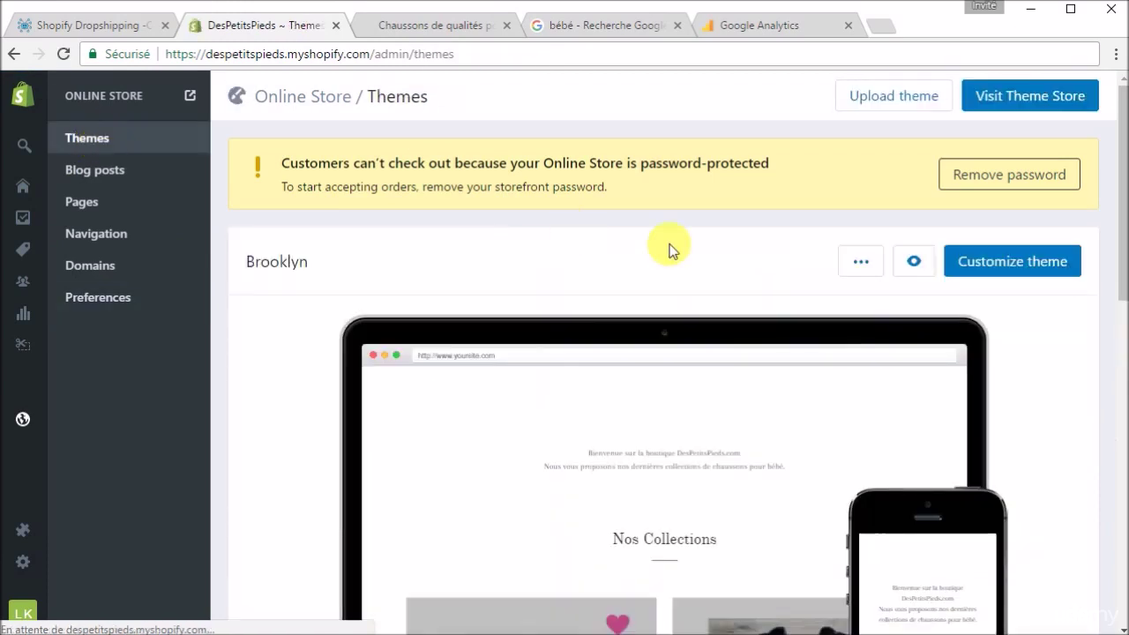
click(875, 273)
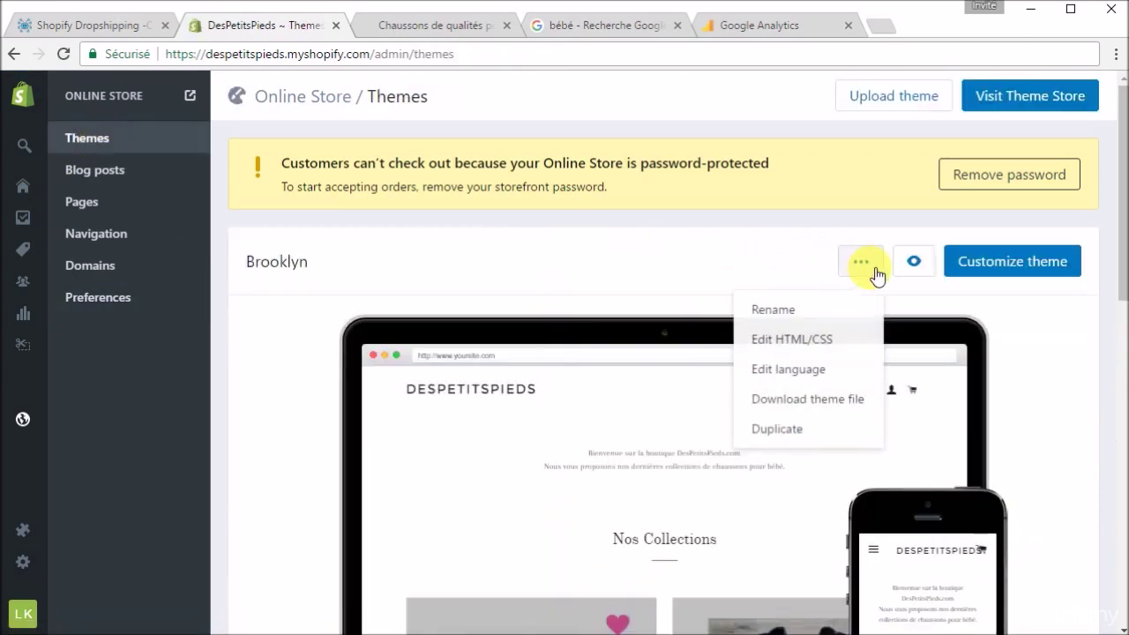
click(821, 374)
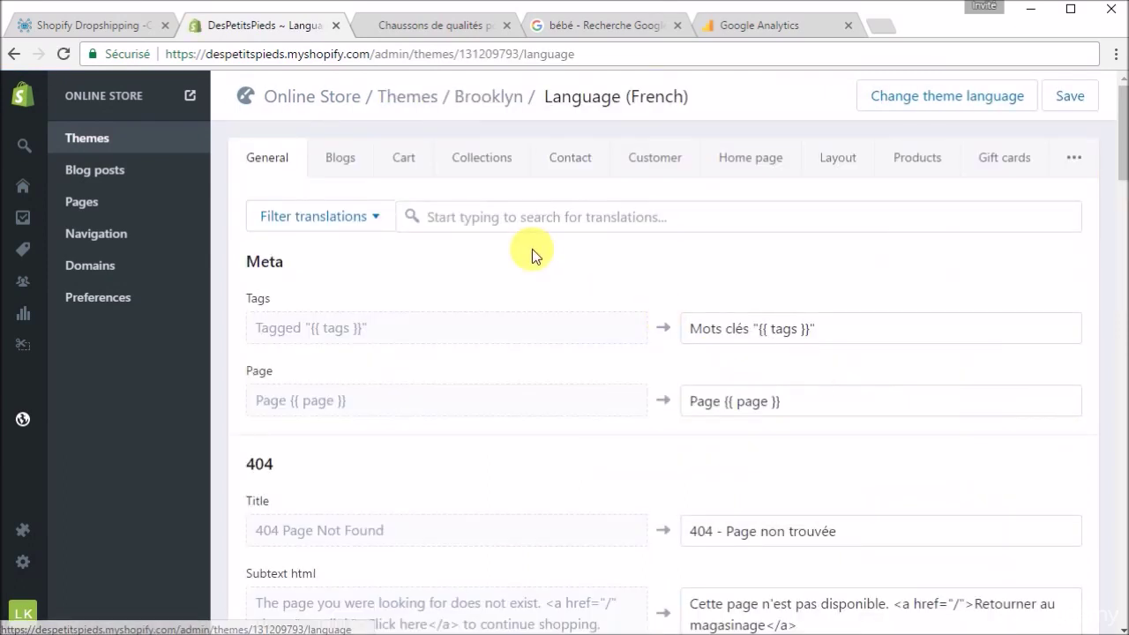
- Search the theme translations for "Epargnez" and look through the matching entries
click(589, 222)
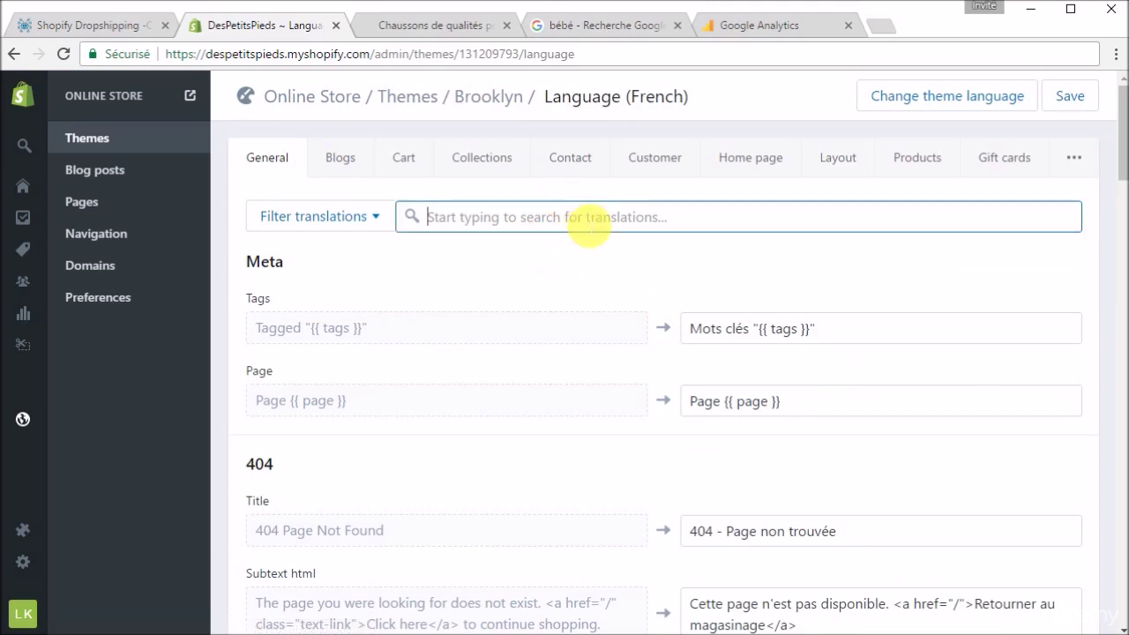
text(E)
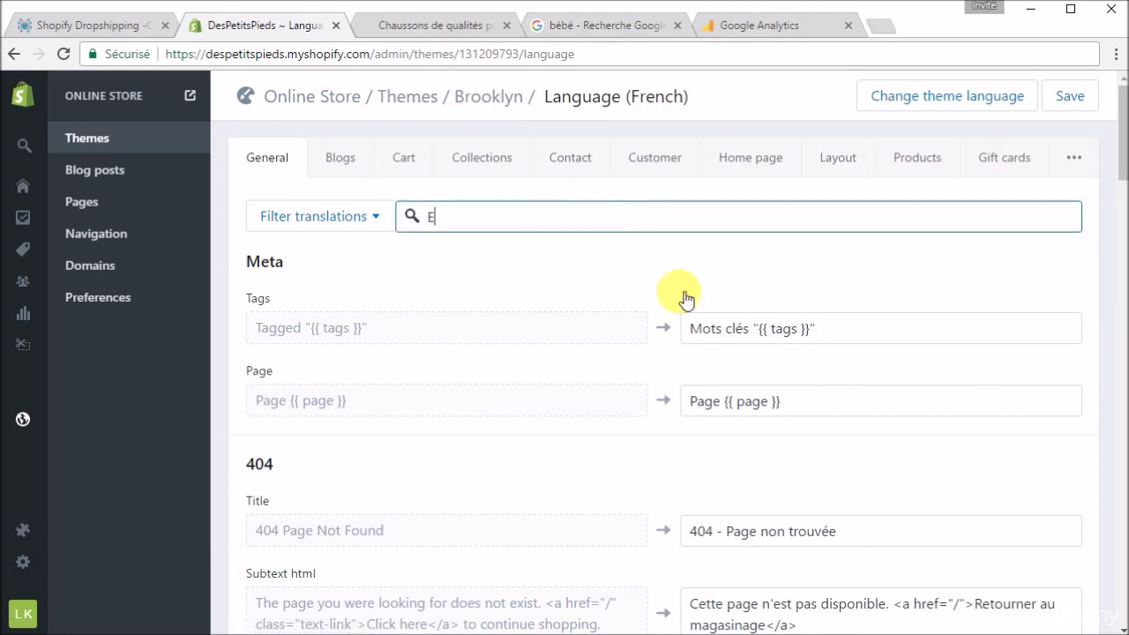
text(pargnez)
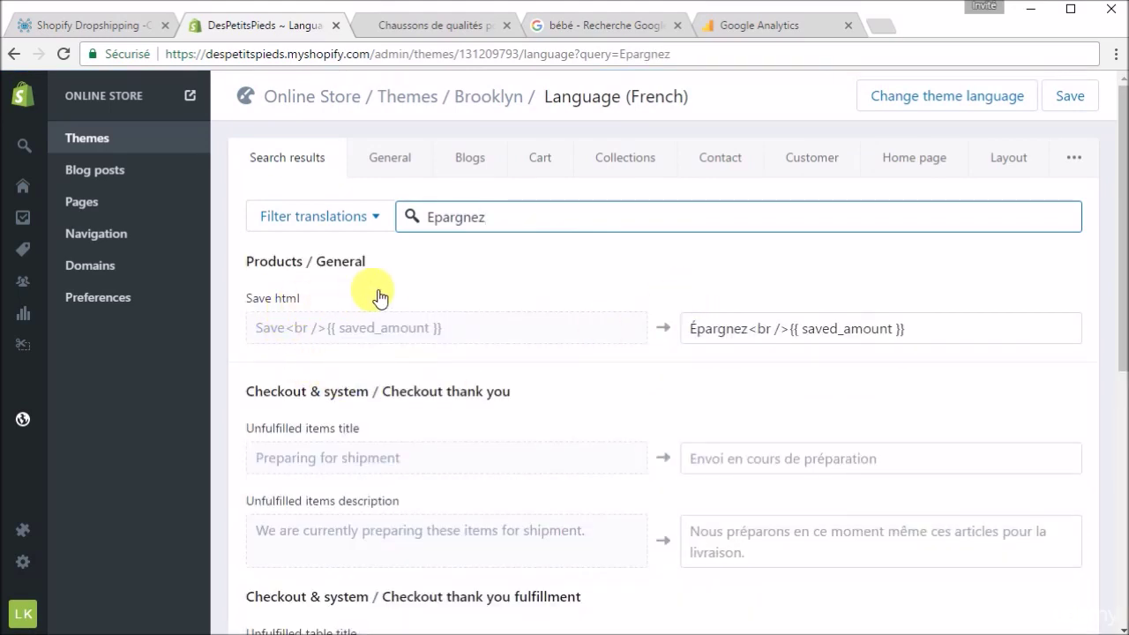
scroll(670, 432, down, 6)
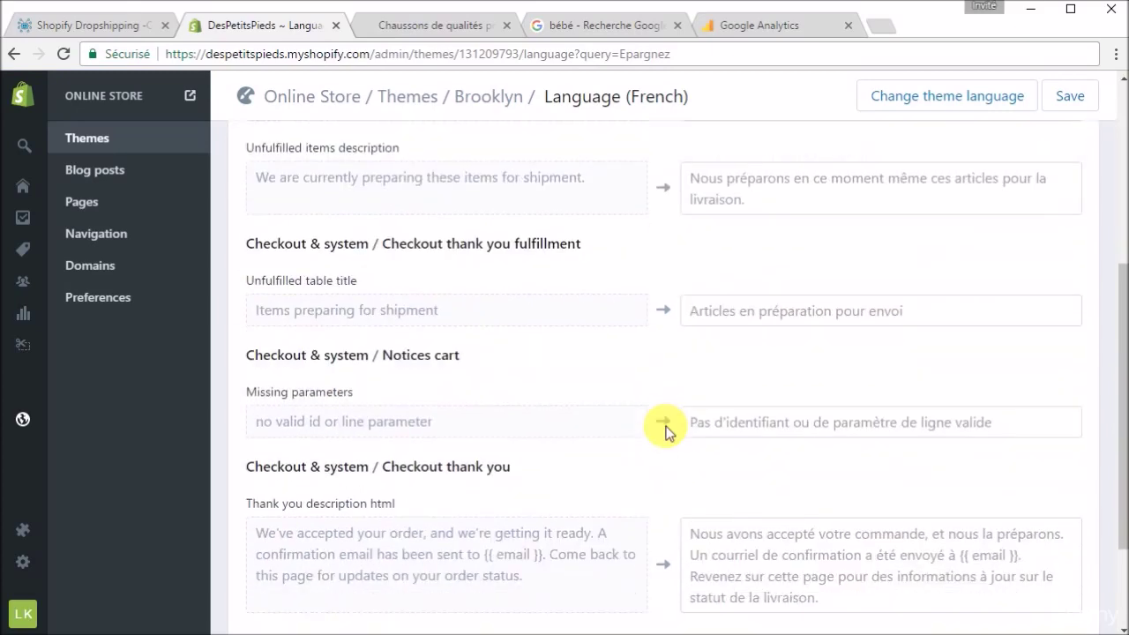
scroll(670, 432, up, 6)
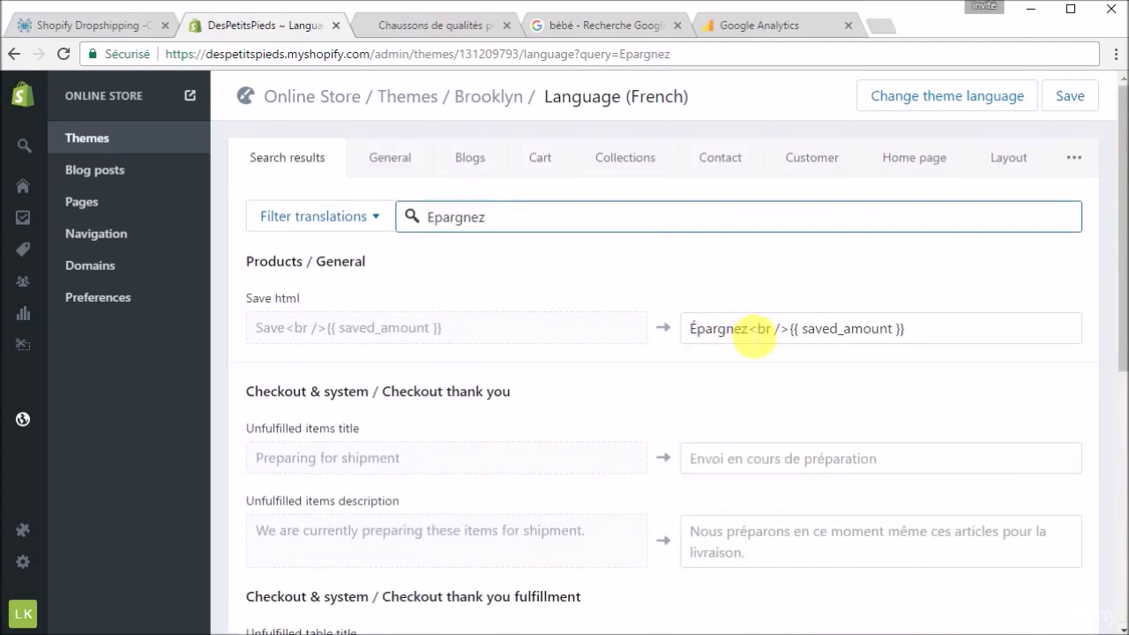
- Replace "Épargnez" with "Promotion" in the Save html translation and compare the wording with the storefront's product badges
drag(749, 330, 660, 335)
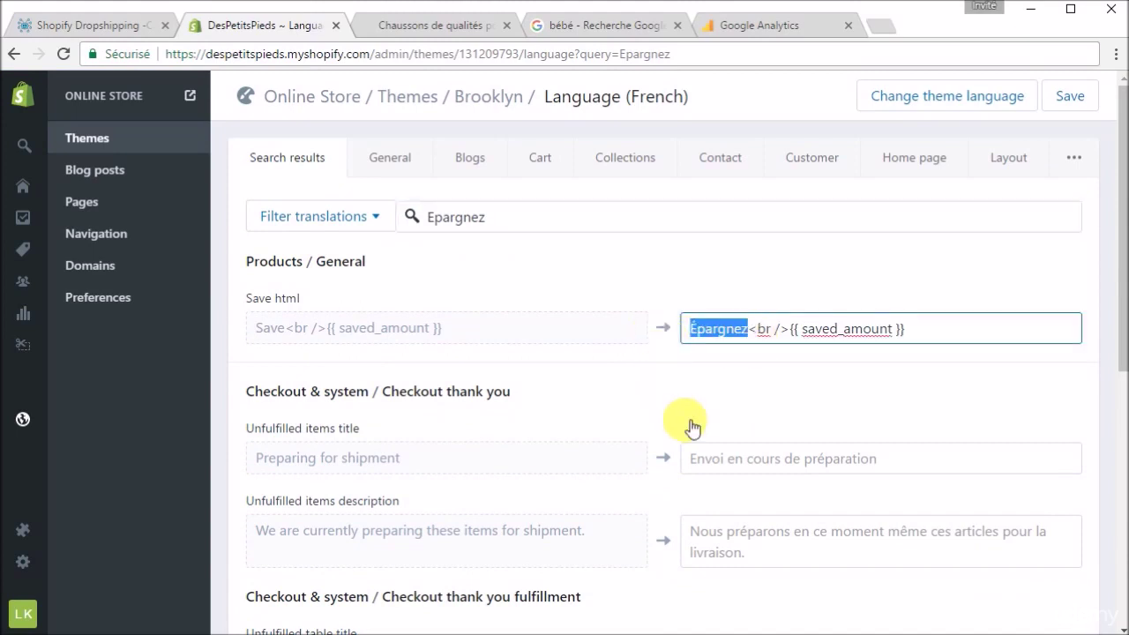
key(BackSpace)
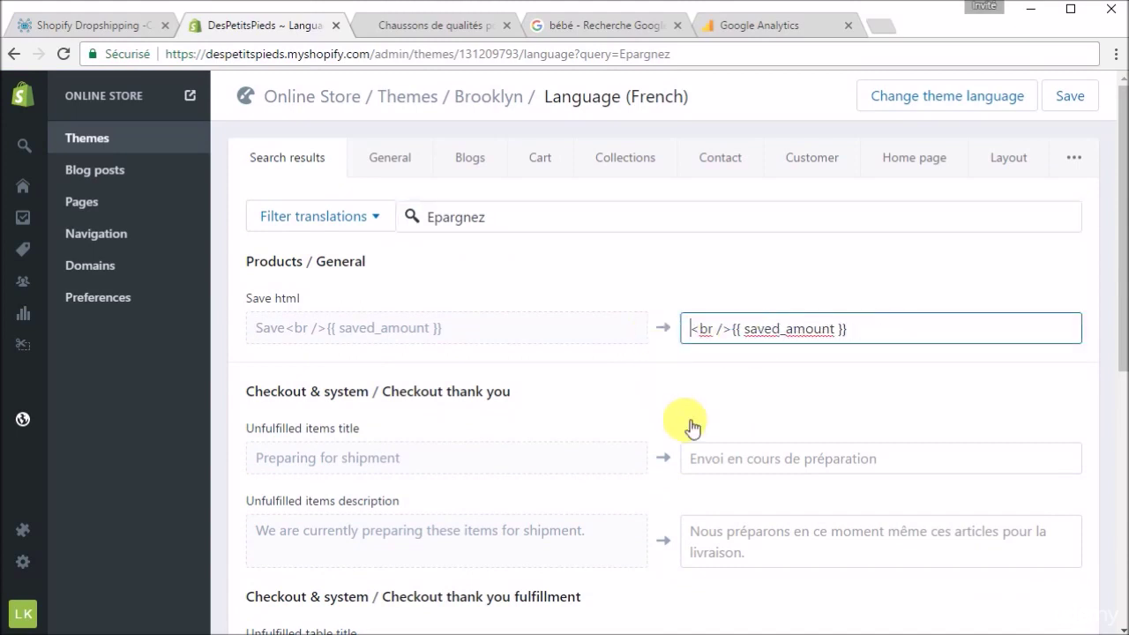
text(P)
text(romotio)
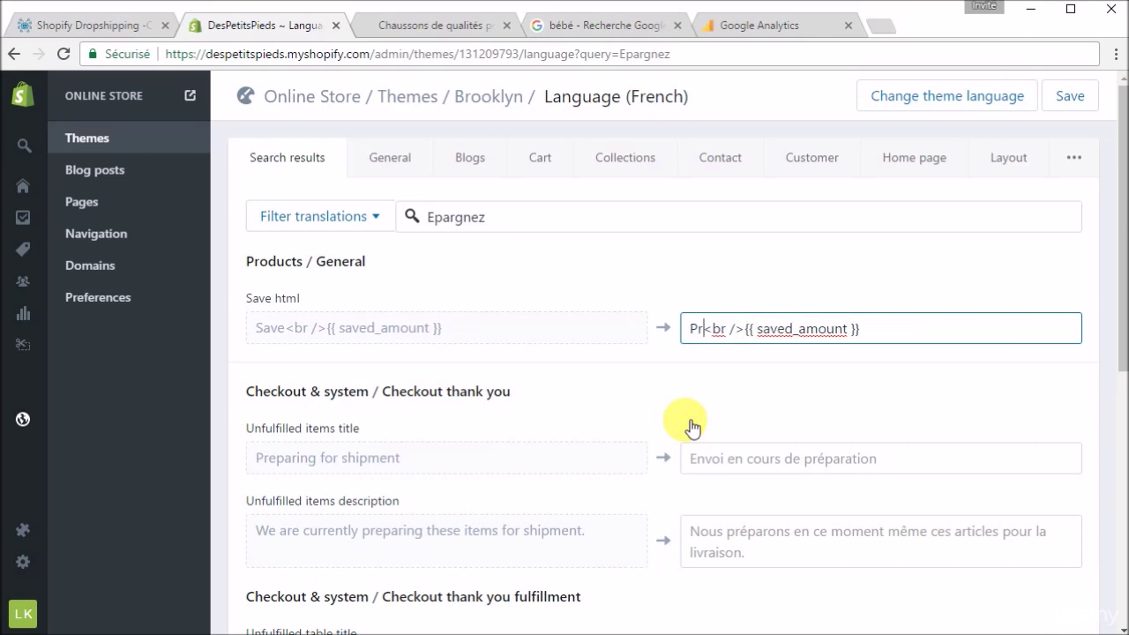
text(n)
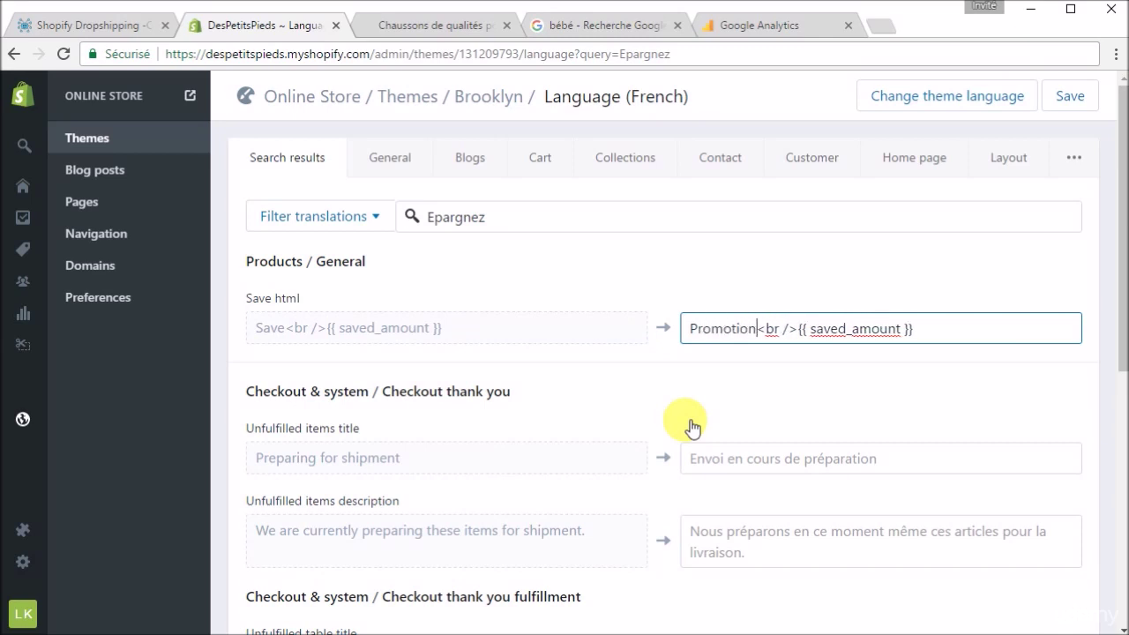
click(445, 26)
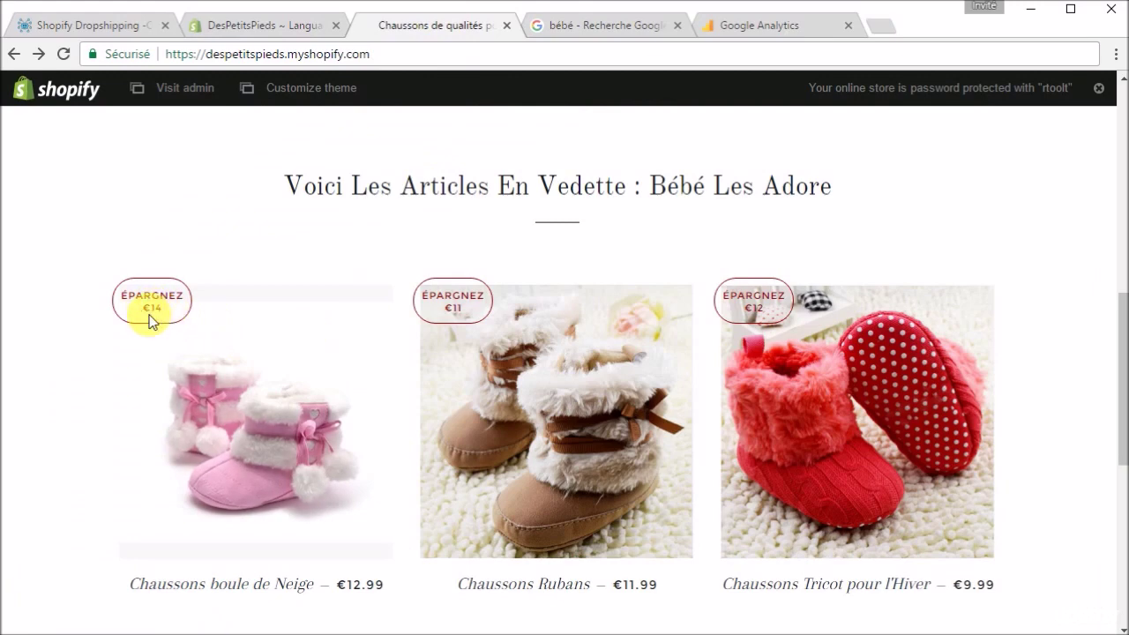
click(269, 26)
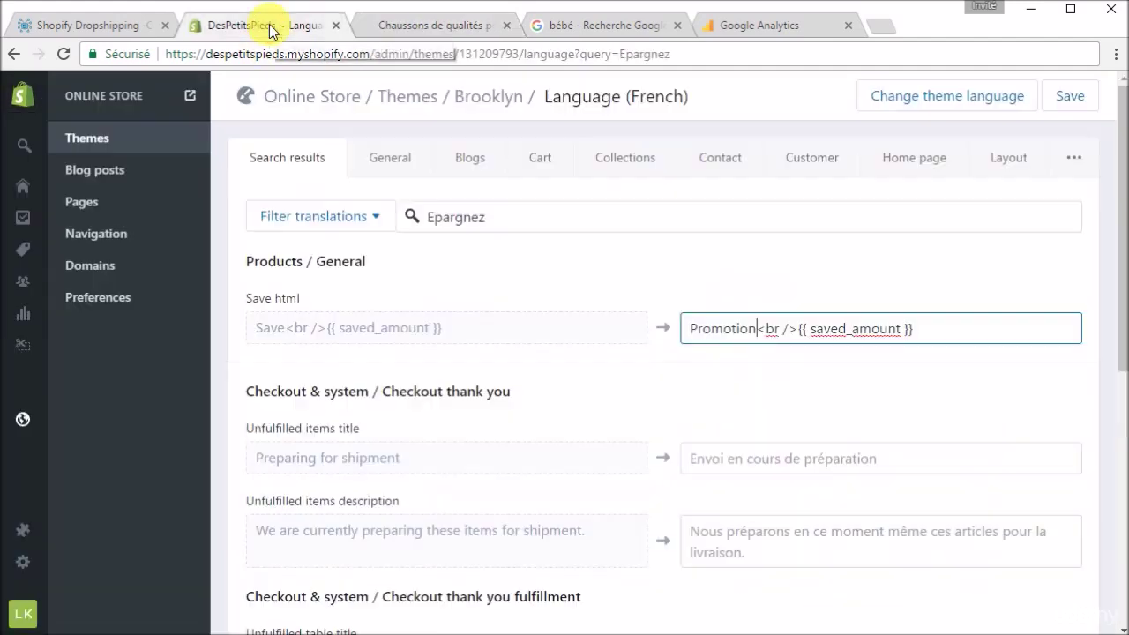
- Change the wording before the line break in the Save html translation to "Economisez" and save the theme language
key(BackSpace)
key(BackSpace)
key(BackSpace)
key(BackSpace)
key(BackSpace)
key(BackSpace)
key(BackSpace)
key(BackSpace)
key(BackSpace)
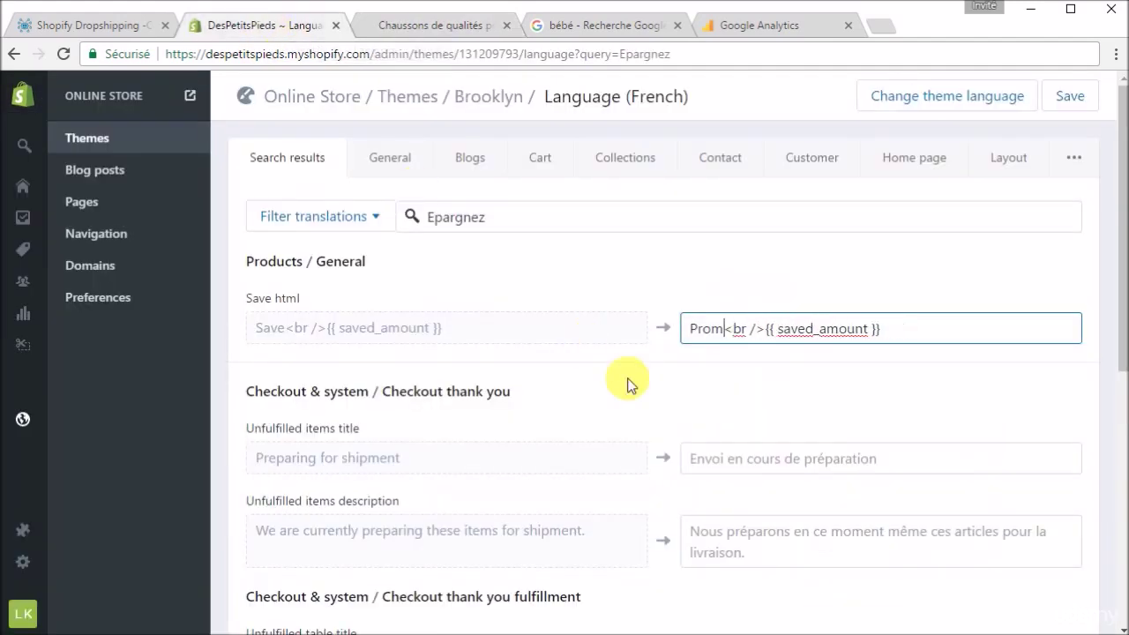
text(Economo)
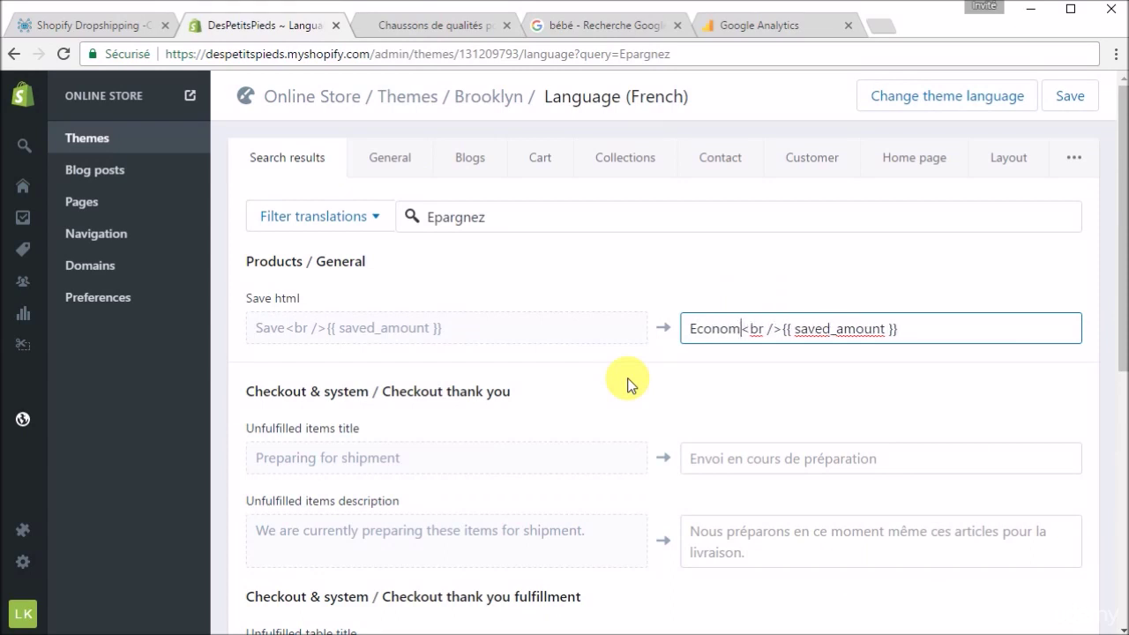
key(BackSpace)
text(isez)
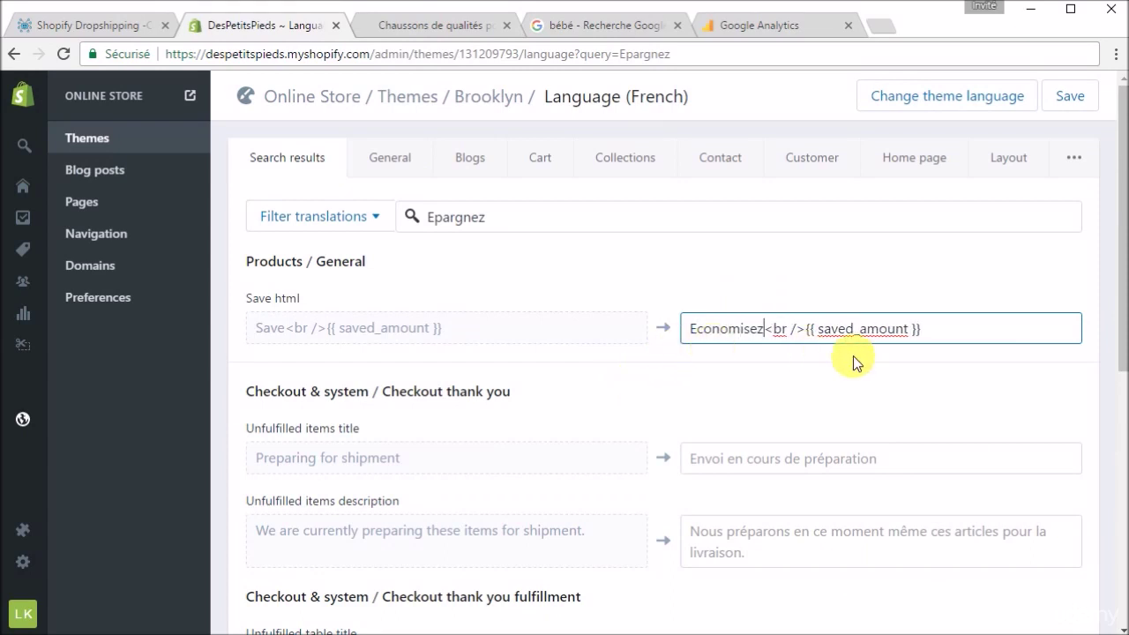
click(1066, 98)
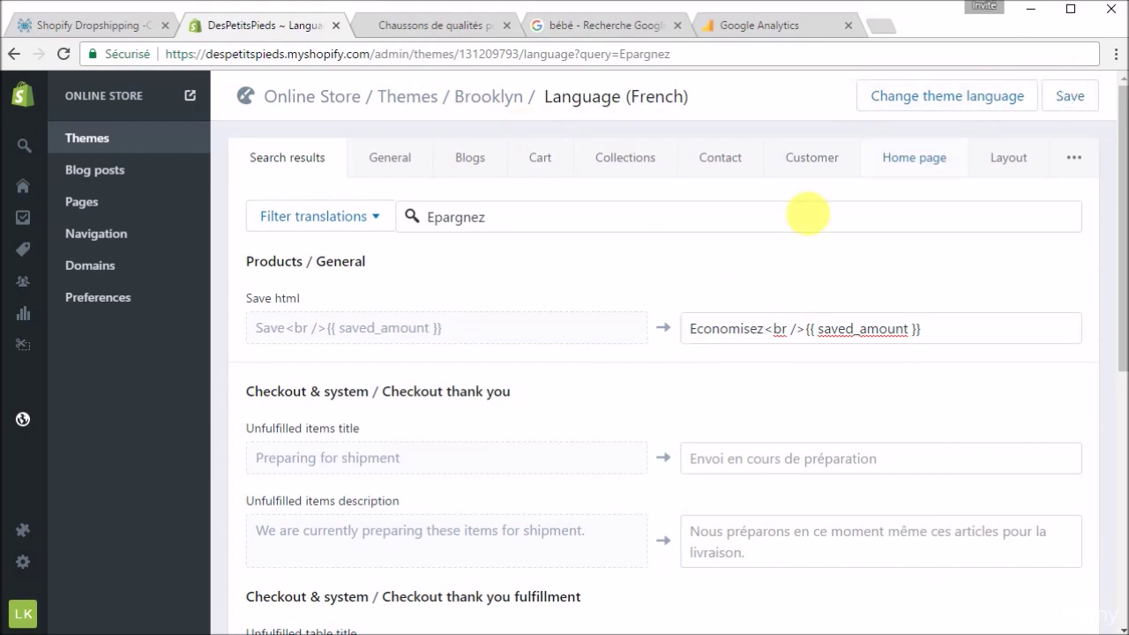
- Reload the DesPetitsPieds storefront and check the savings badges on the featured products
click(427, 25)
click(67, 52)
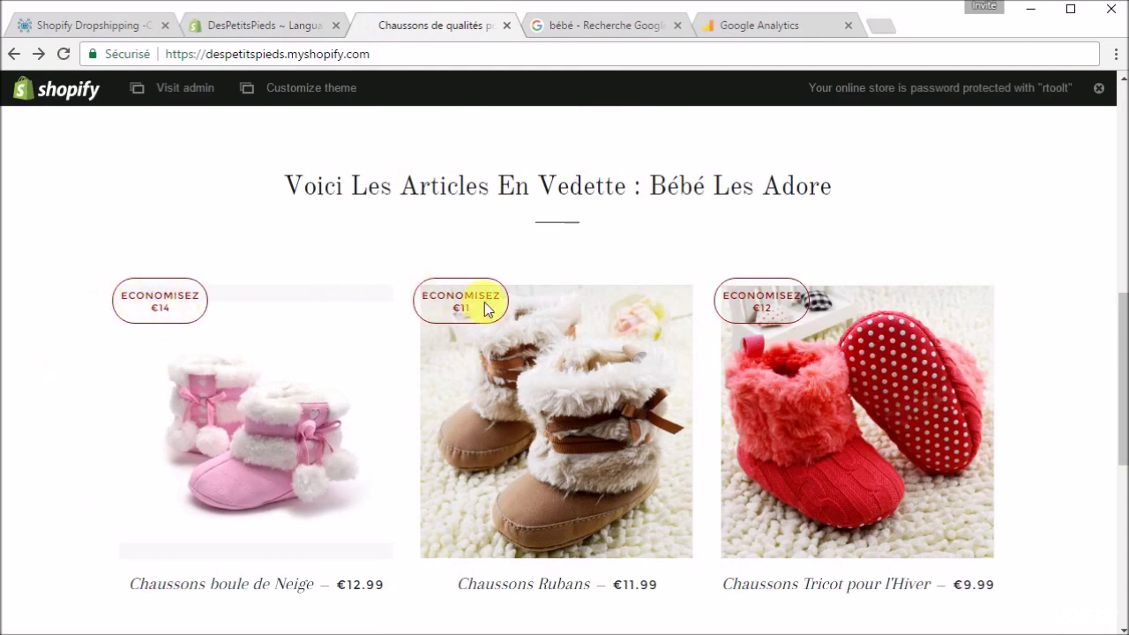
scroll(453, 479, down, 3)
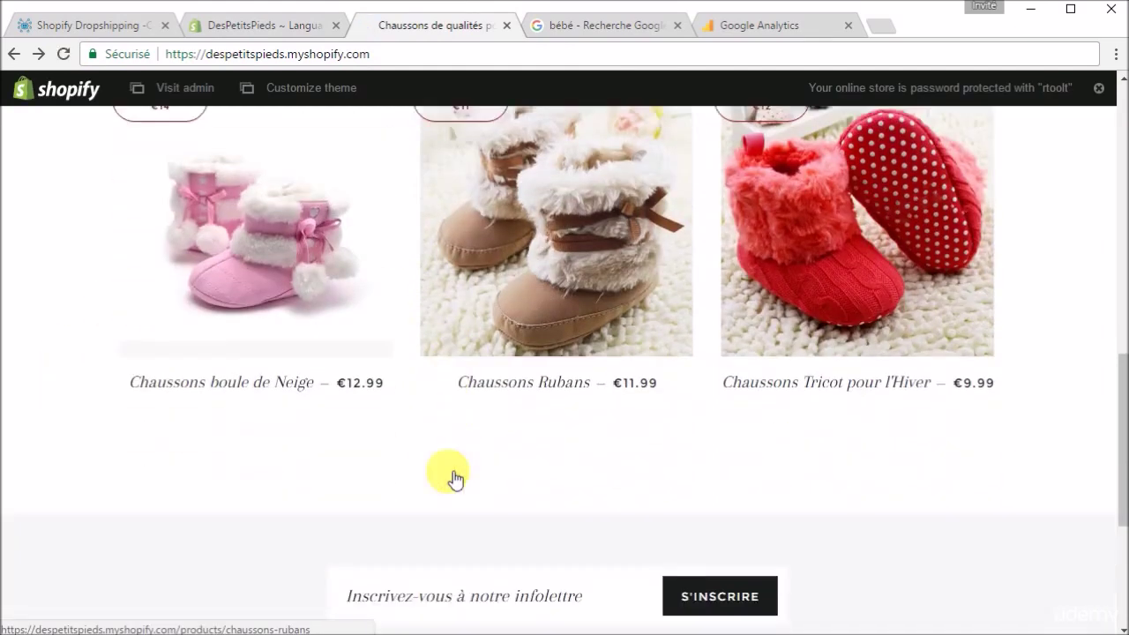
scroll(449, 474, up, 2)
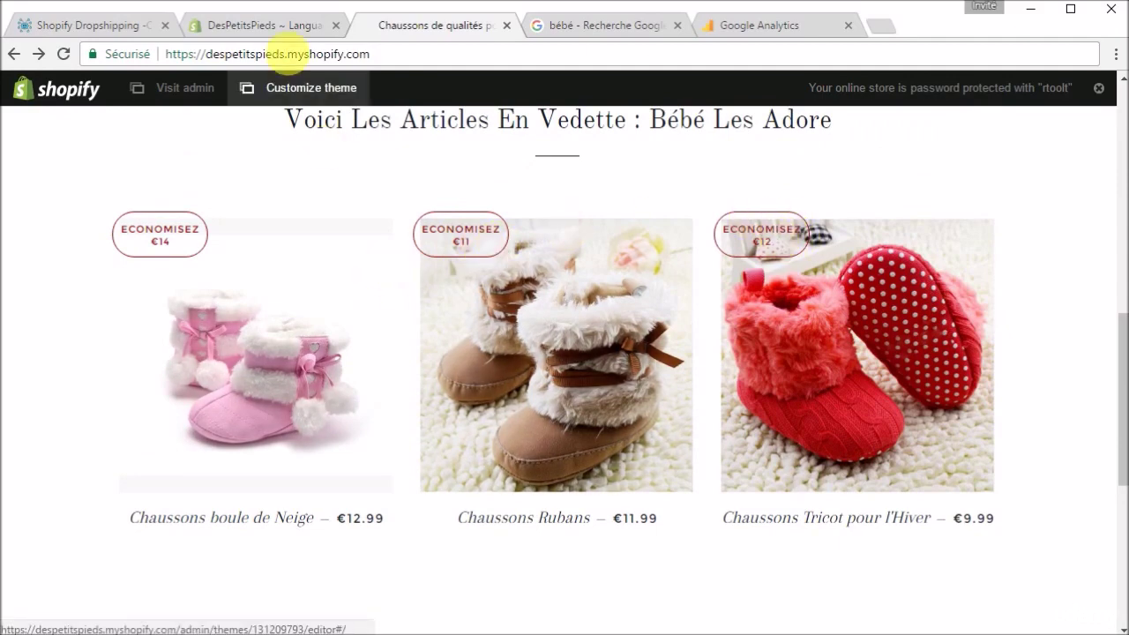
- Switch to the MindMup mind map and select the topic "Activation de la boutique"
click(282, 25)
click(110, 29)
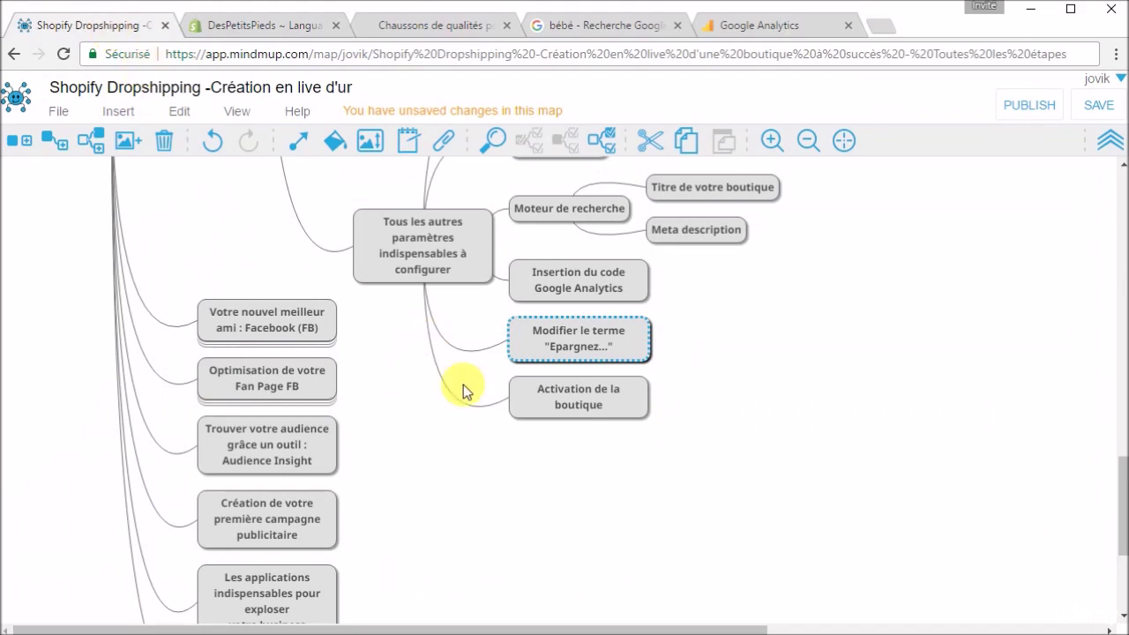
click(600, 402)
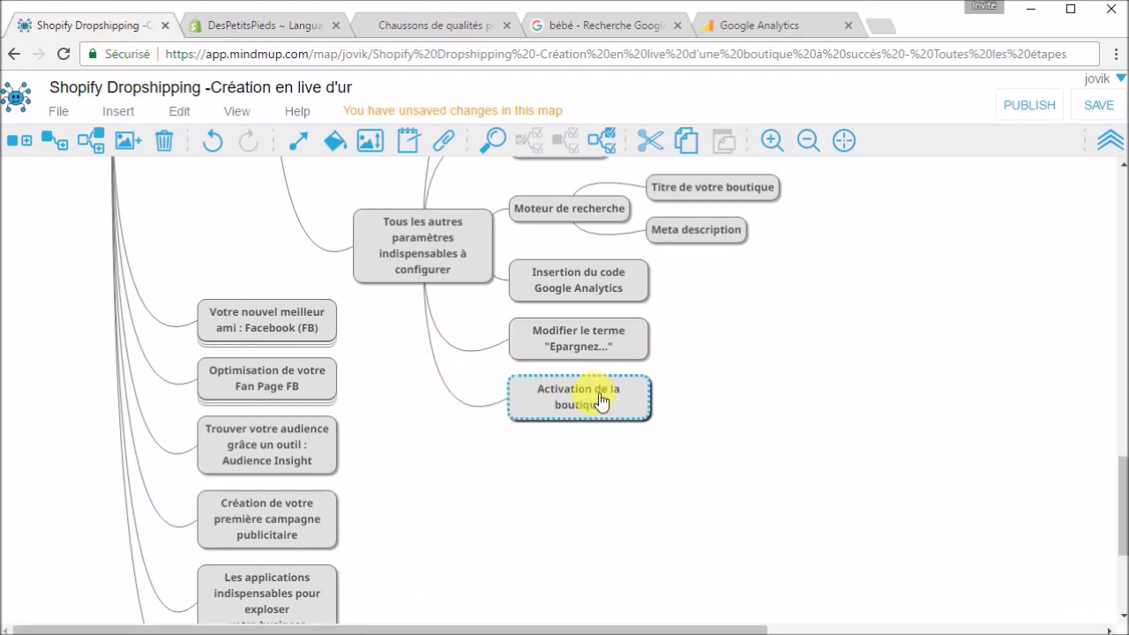
- In the Shopify admin, follow the home page's option to remove the password page, turn off storefront password protection and save
click(264, 23)
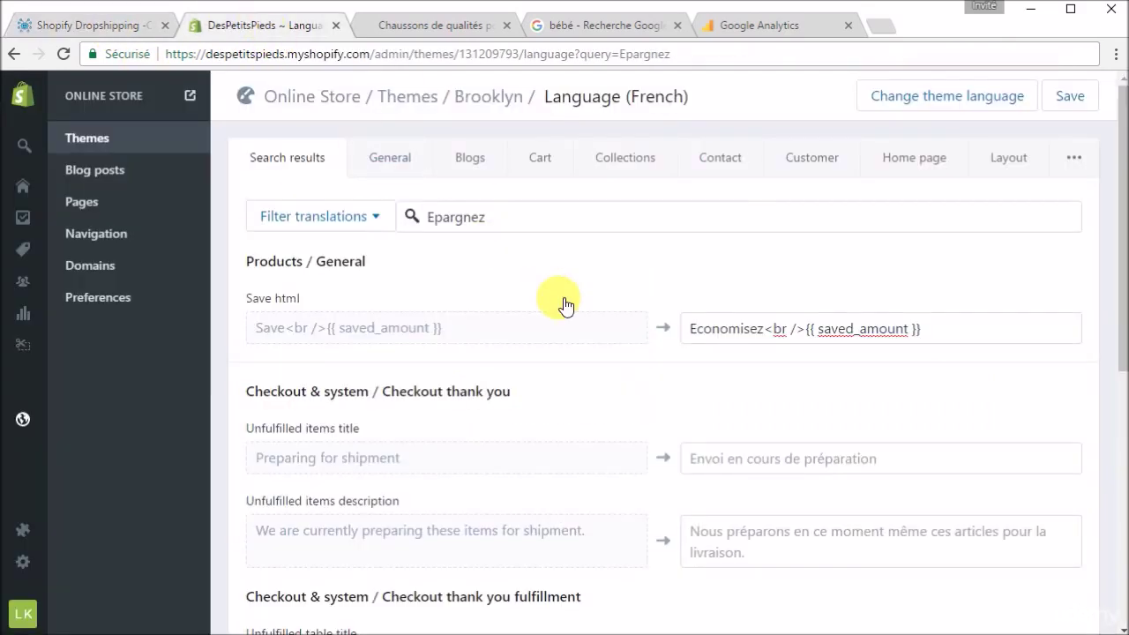
click(31, 190)
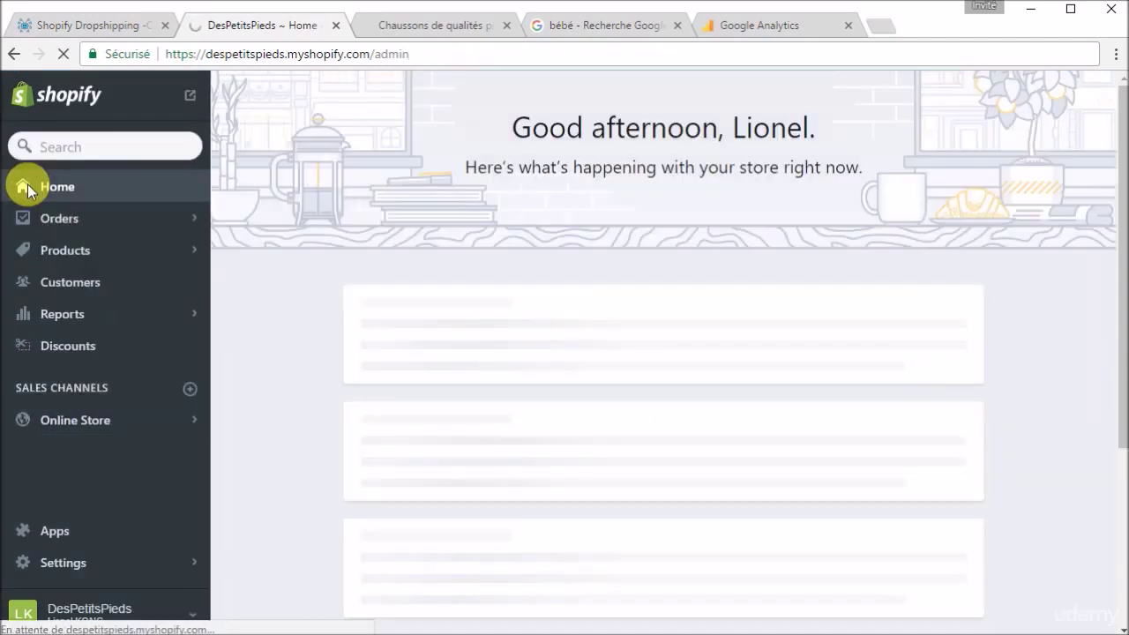
scroll(650, 362, down, 4)
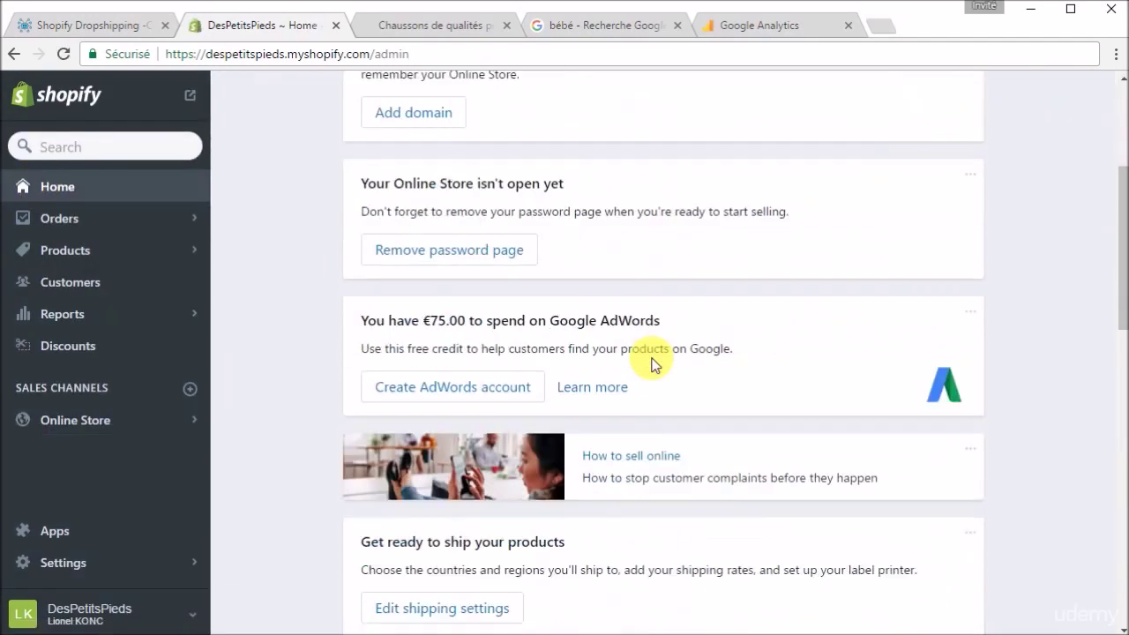
scroll(650, 361, down, 6)
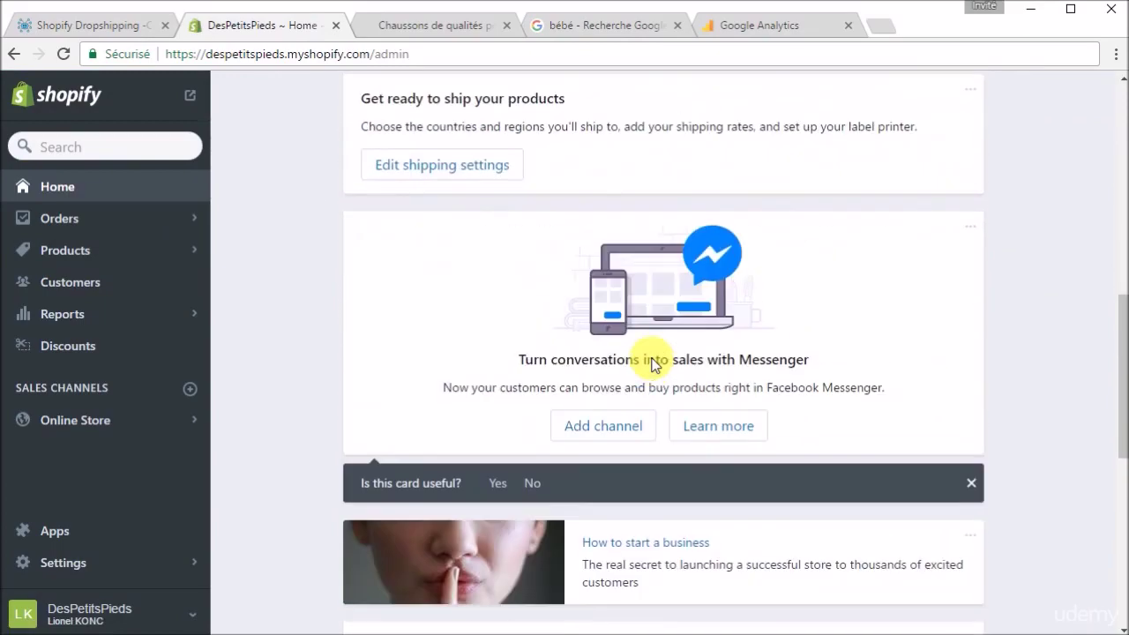
scroll(652, 360, up, 10)
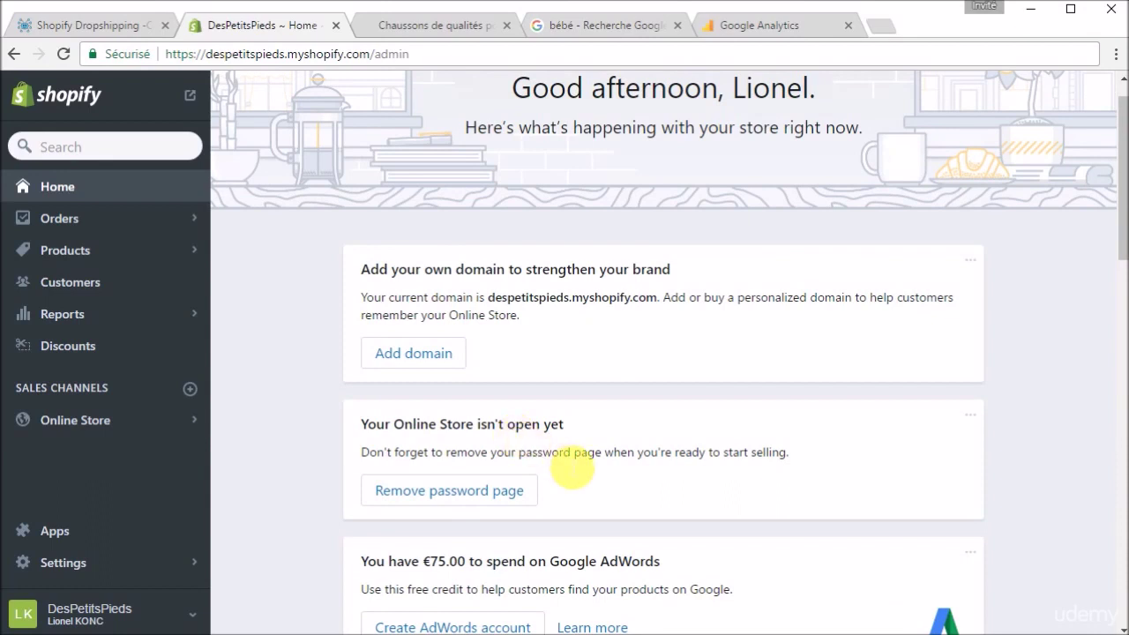
click(443, 492)
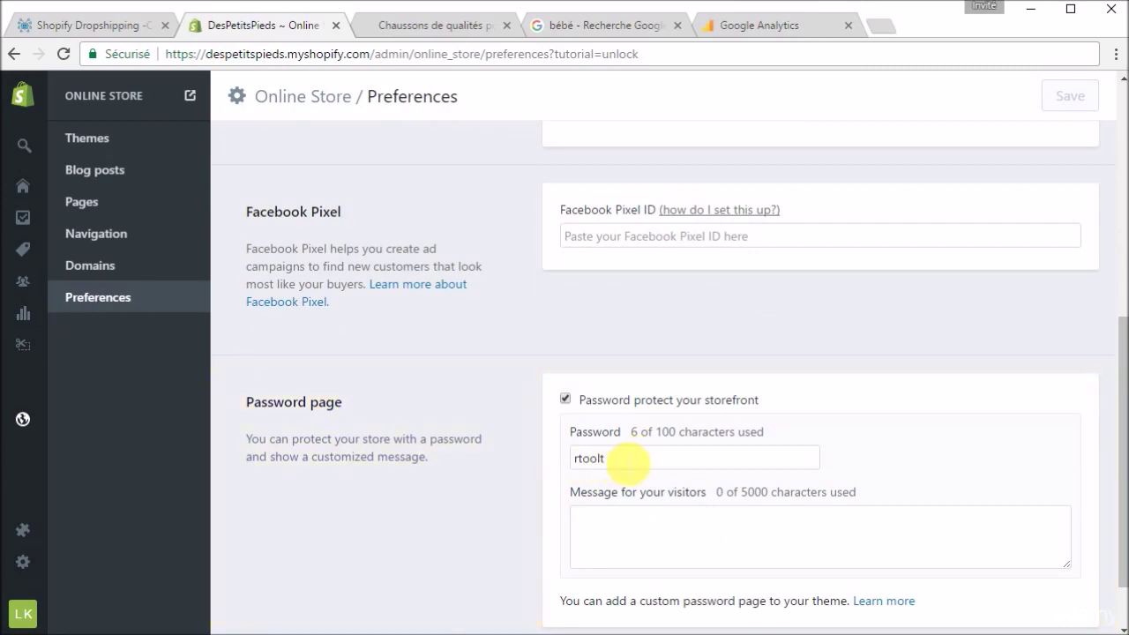
click(565, 399)
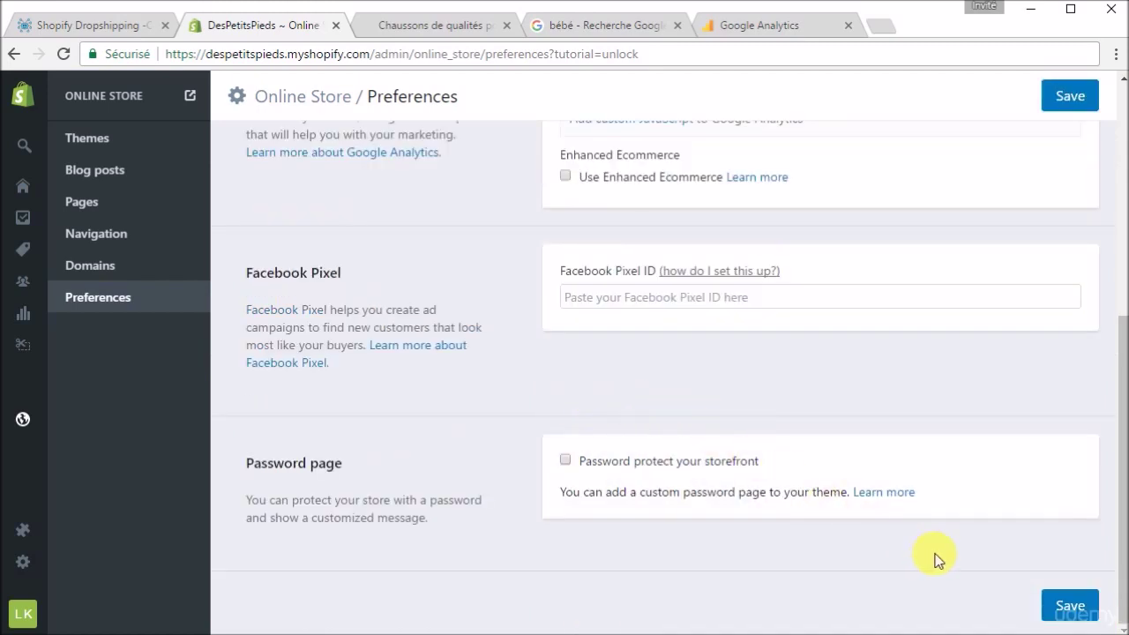
click(1074, 608)
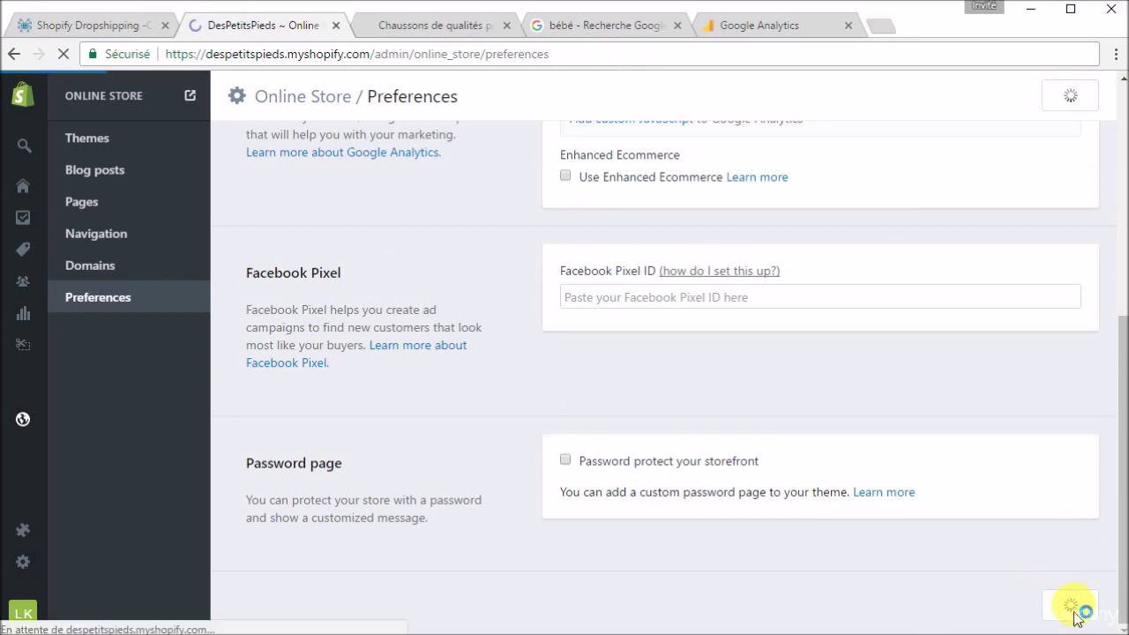
- Reload the DesPetitsPieds storefront and review the home page from the welcome text to the featured products
click(458, 26)
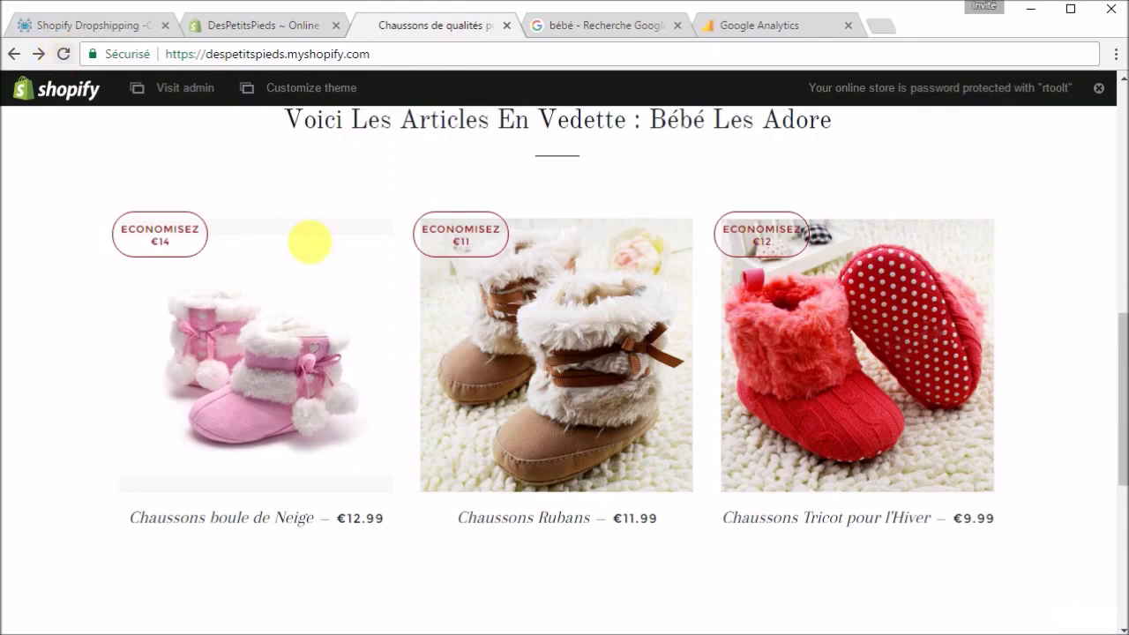
scroll(307, 239, up, 10)
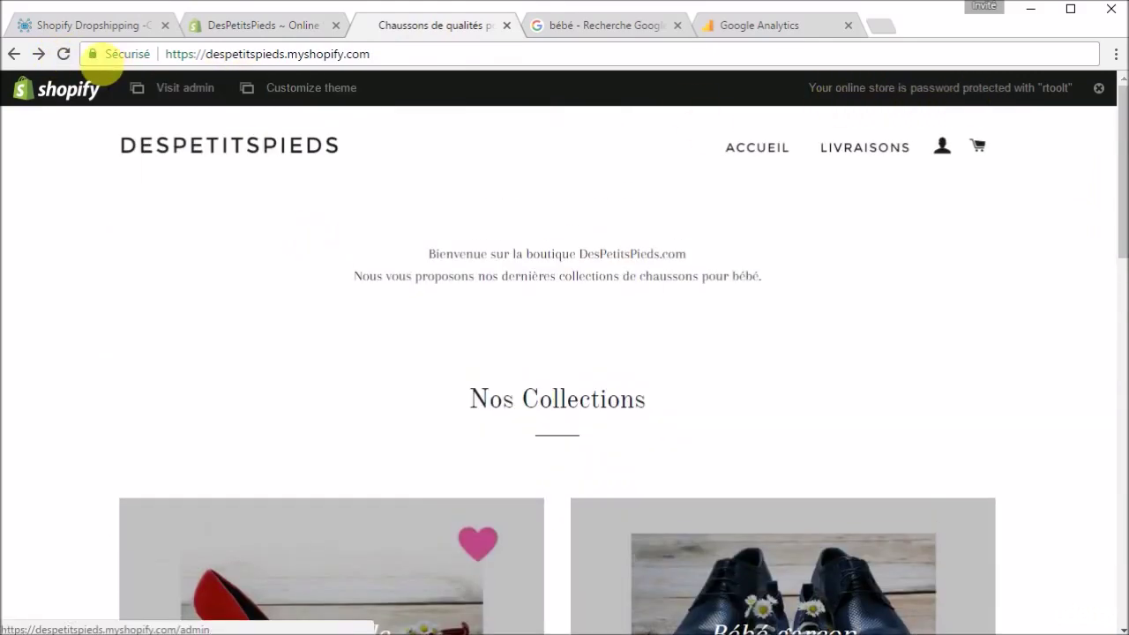
click(62, 53)
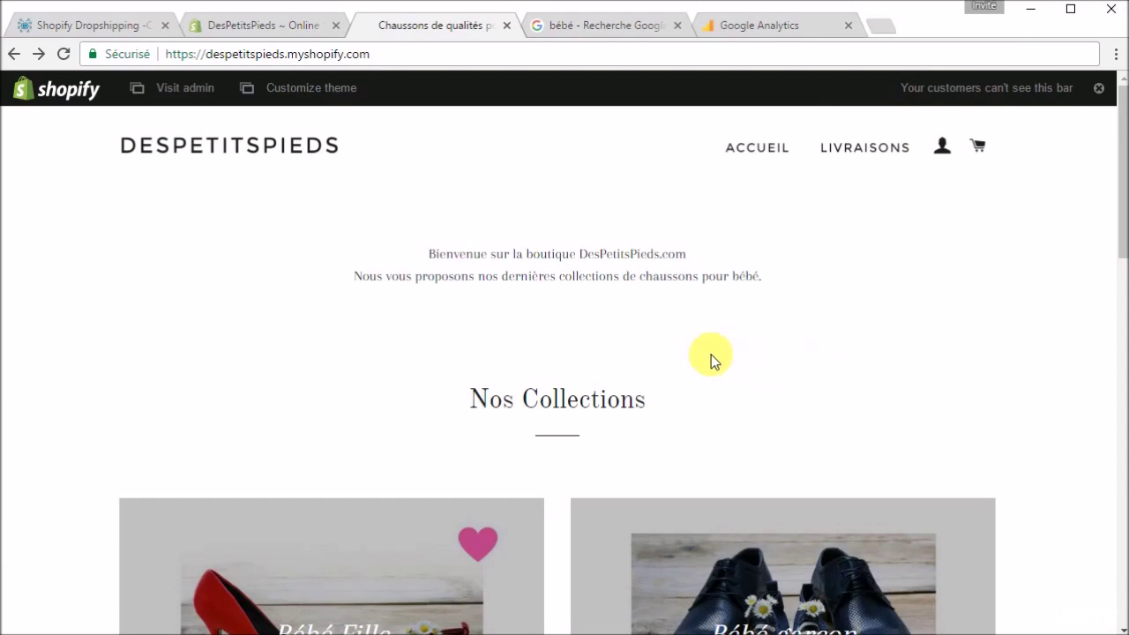
scroll(713, 360, down, 6)
scroll(715, 360, down, 4)
scroll(711, 362, up, 7)
scroll(710, 355, up, 3)
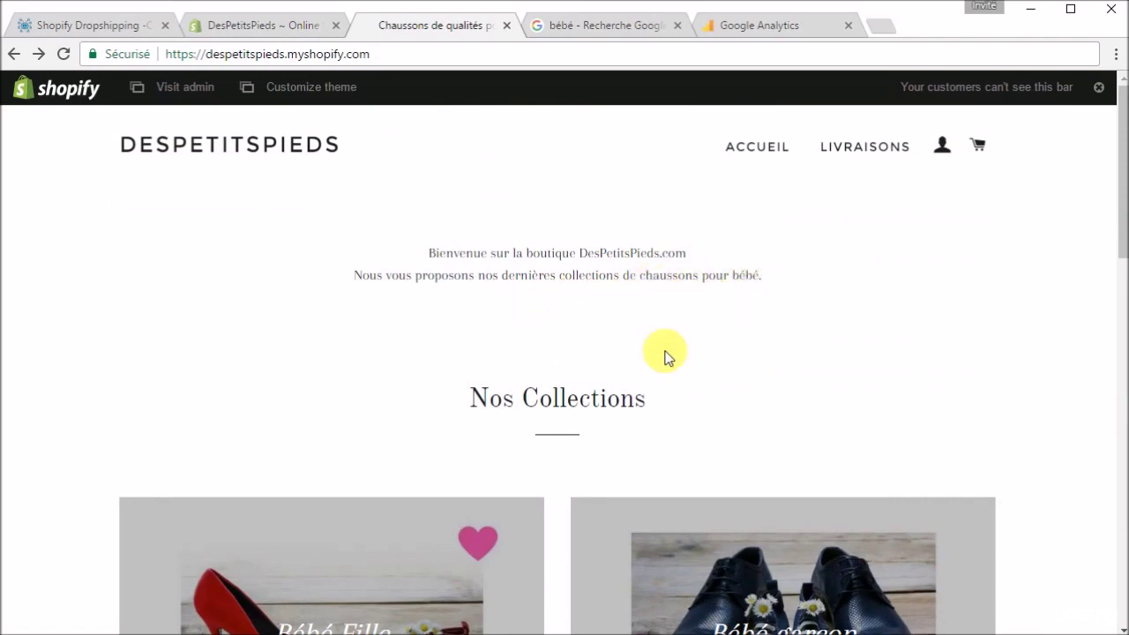
scroll(569, 400, down, 4)
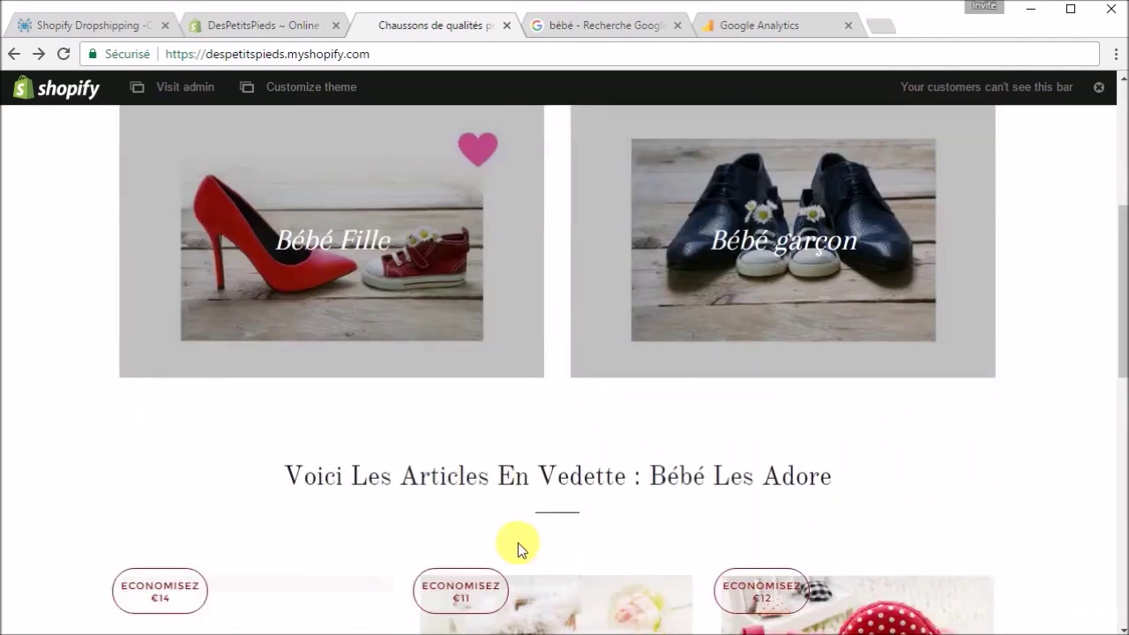
scroll(517, 542, down, 3)
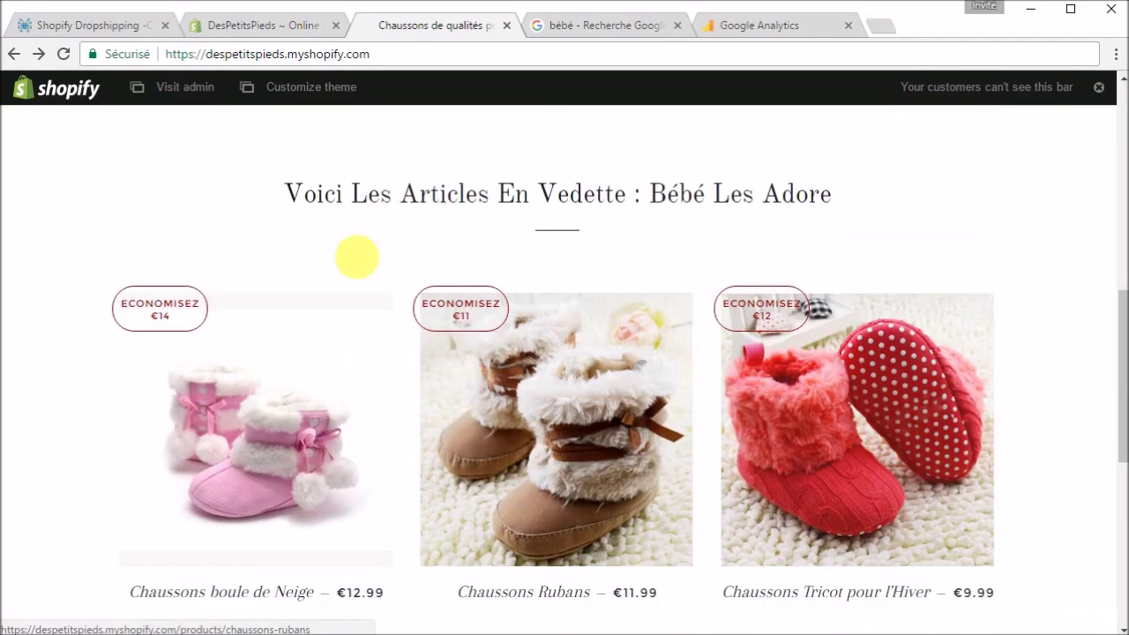
- Return to the MindMup mind map and review the branch "Tous les autres paramètres indispensables à configurer"
click(74, 26)
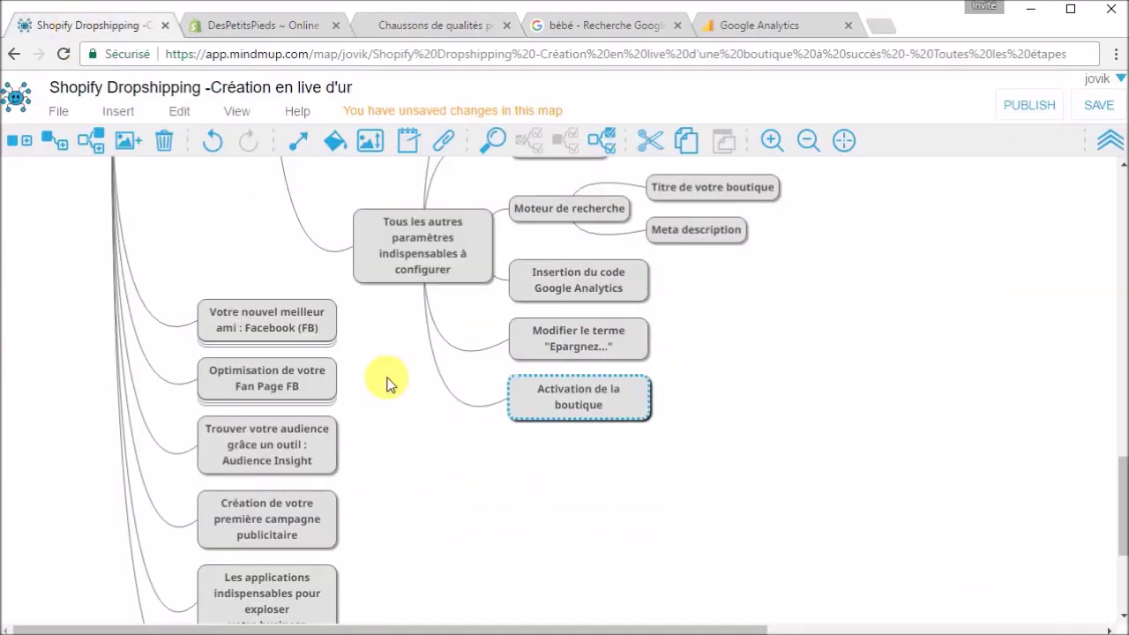
scroll(386, 381, up, 1)
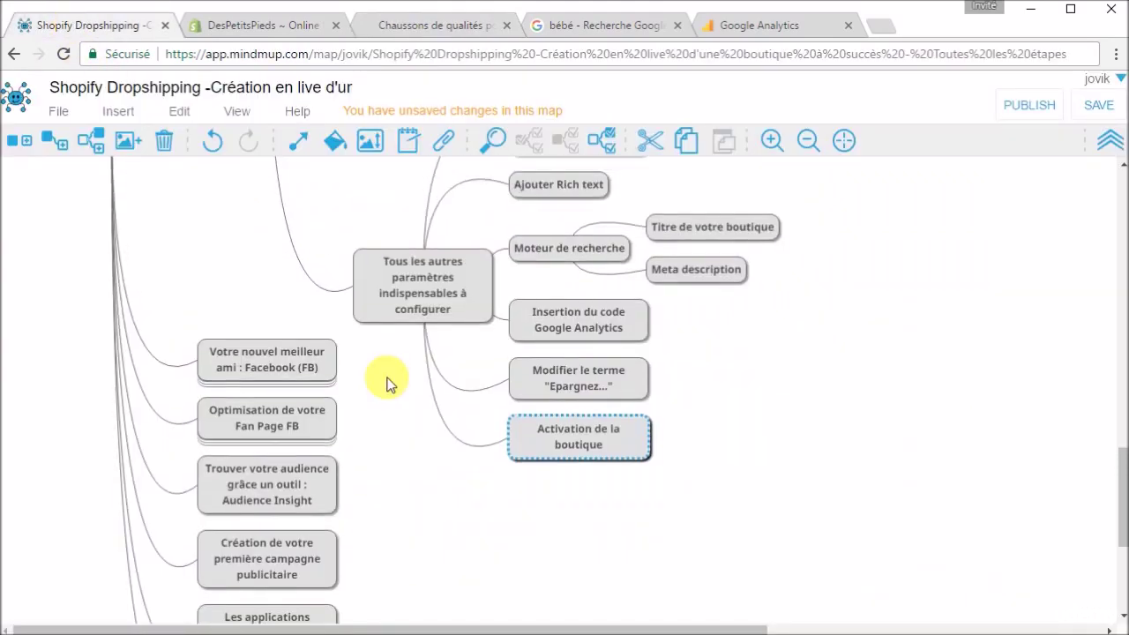